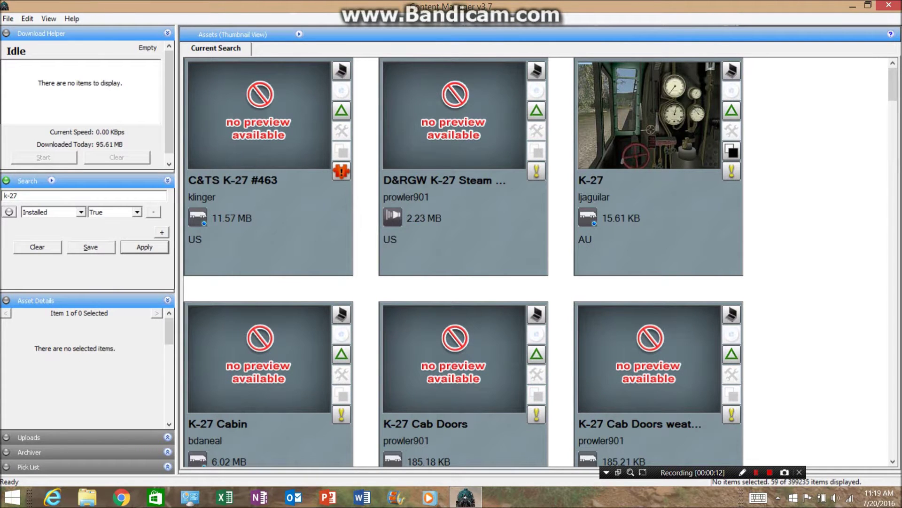
- Open the K-27 folder on the desktop, look over its three content files, and close it
key("super+Down")
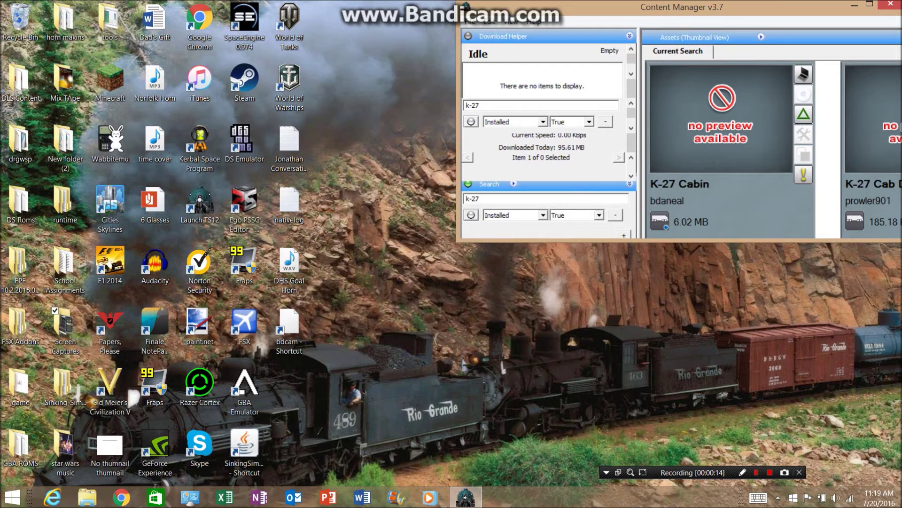
left_click_drag(682, 7, 407, 319)
double_click(603, 204)
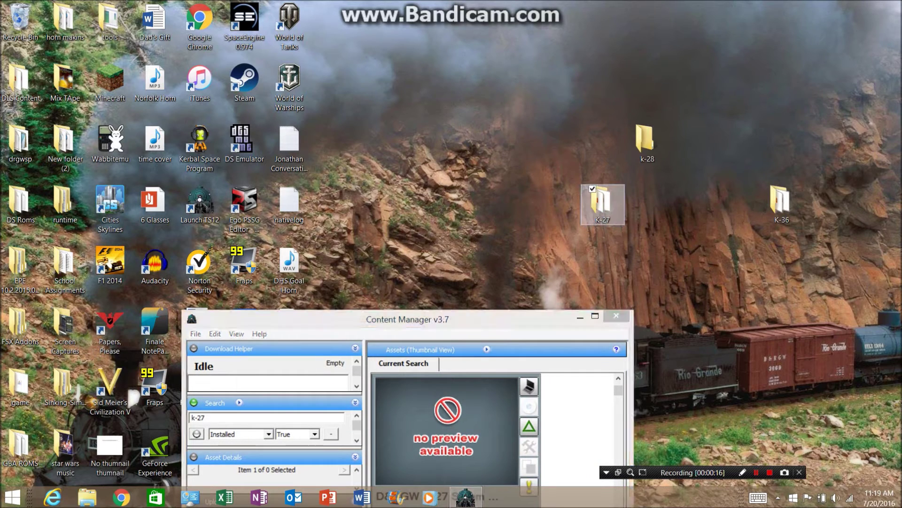
double_click(603, 203)
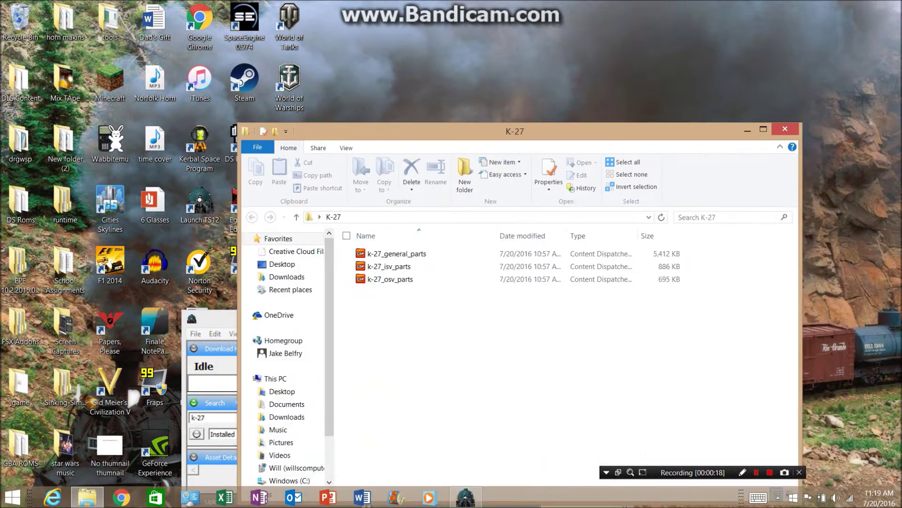
left_click_drag(452, 316, 411, 174)
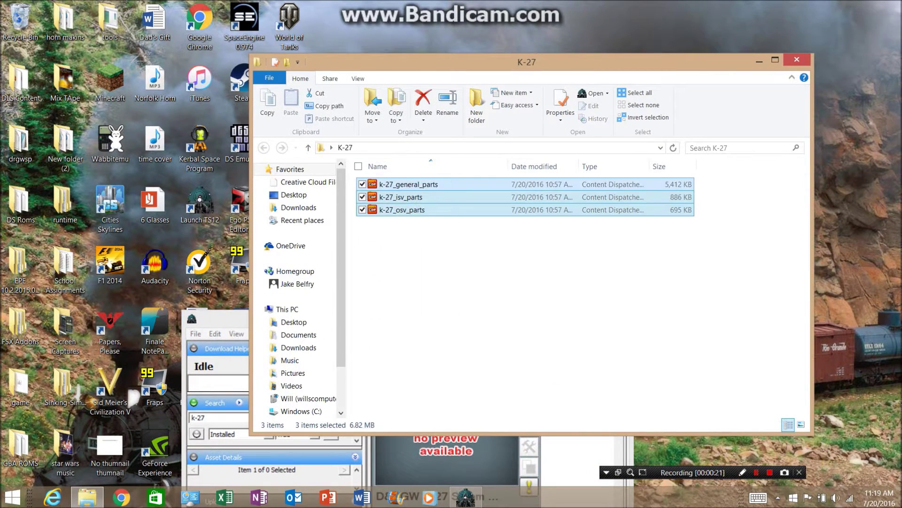
left_click(410, 174)
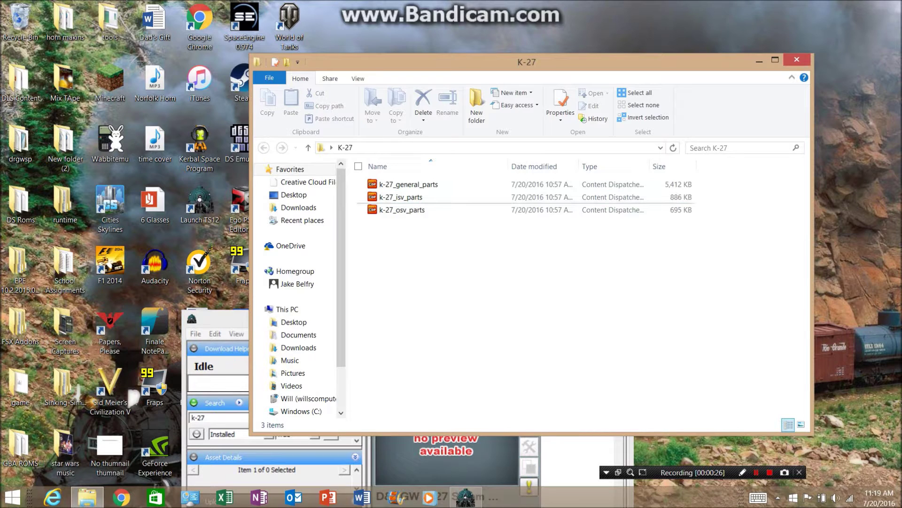
left_click(797, 59)
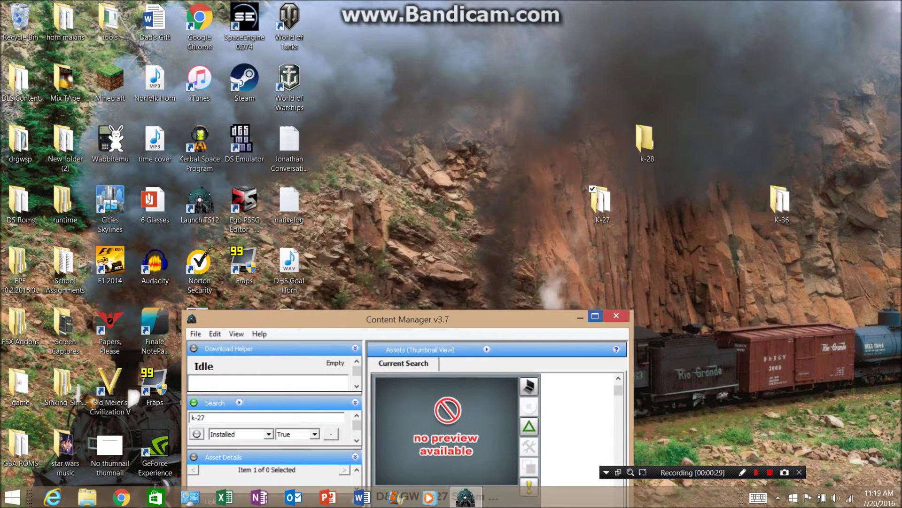
- Return to the maximized Content Manager and review the status of the installed K-27 assets
left_click(595, 315)
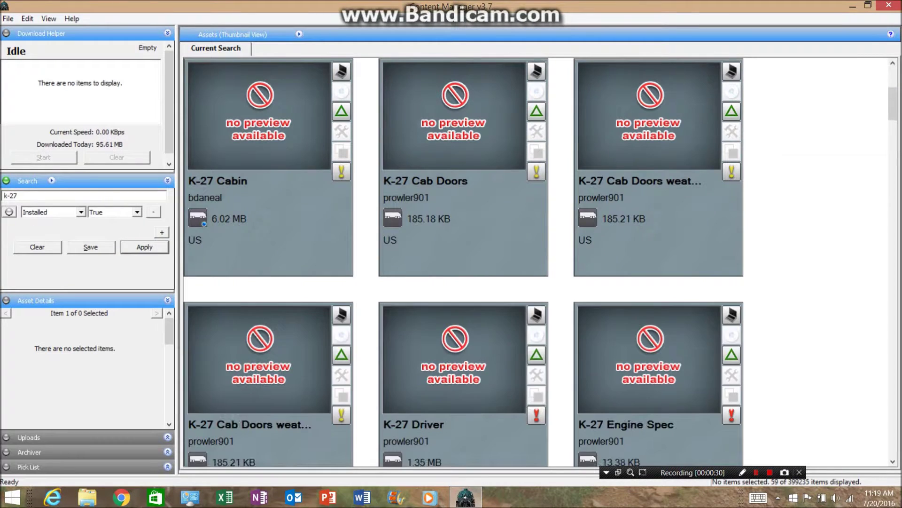
scroll(463, 263, "down", 5)
scroll(463, 264, "down", 6)
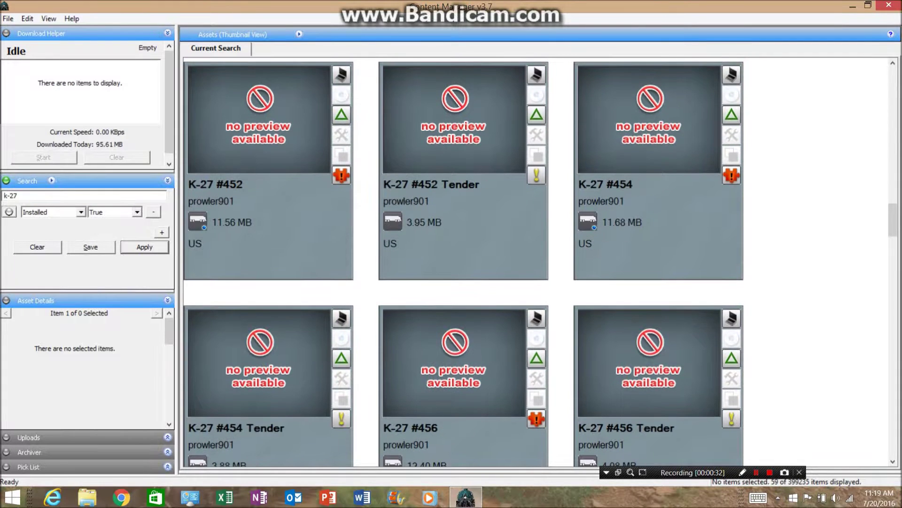
scroll(463, 264, "up", 2)
scroll(463, 264, "up", 6)
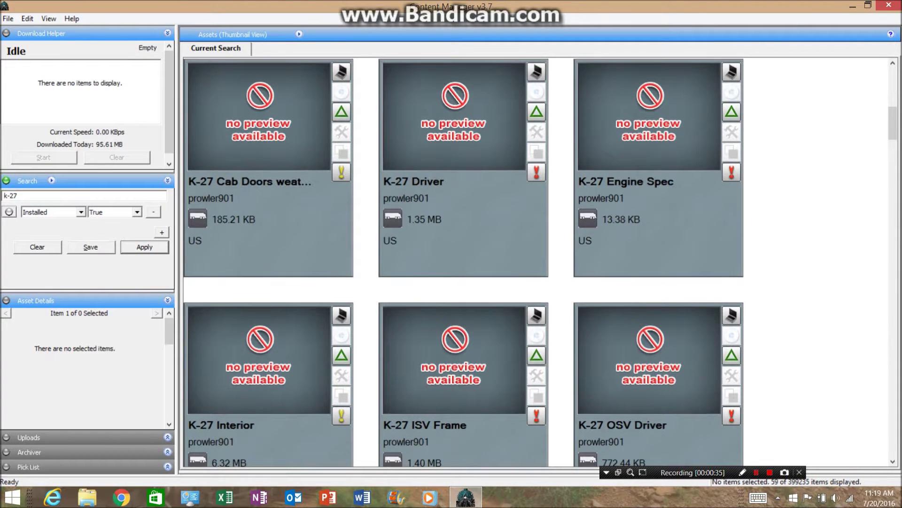
left_click_drag(812, 370, 744, 347)
left_click_drag(825, 209, 749, 198)
left_click_drag(892, 123, 893, 85)
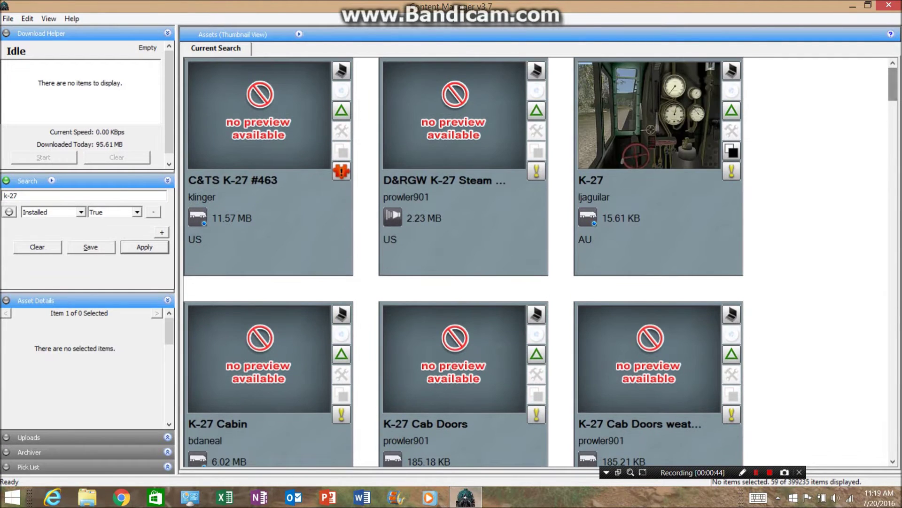
- Add a Faulty = True condition to the installed k-27 search and apply it
left_click(161, 232)
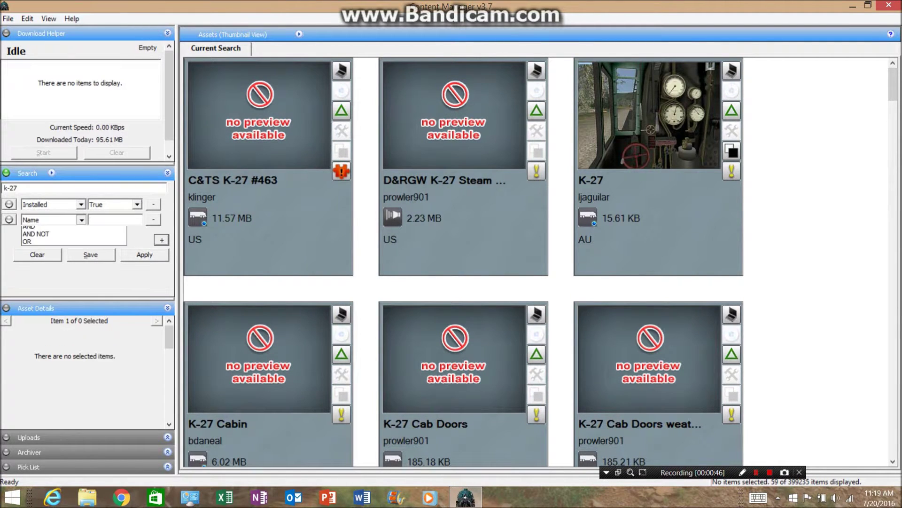
left_click(81, 219)
left_click(47, 299)
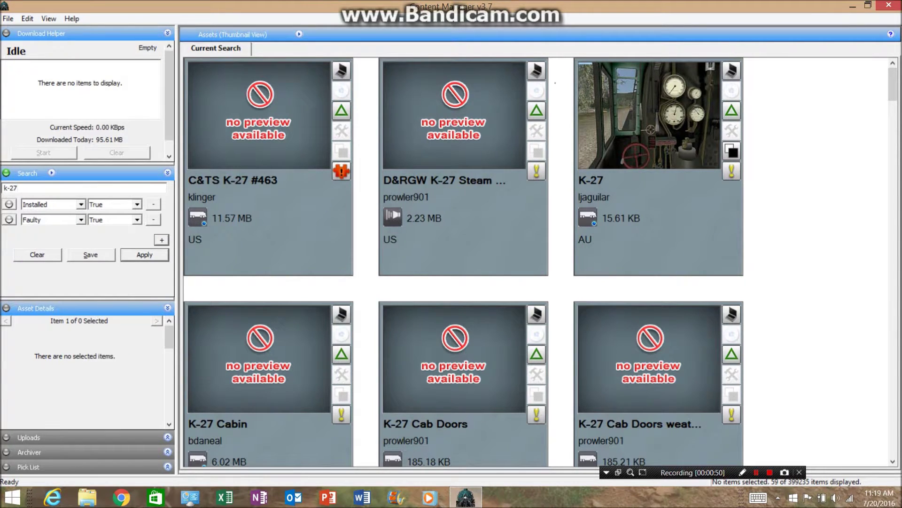
key("Return")
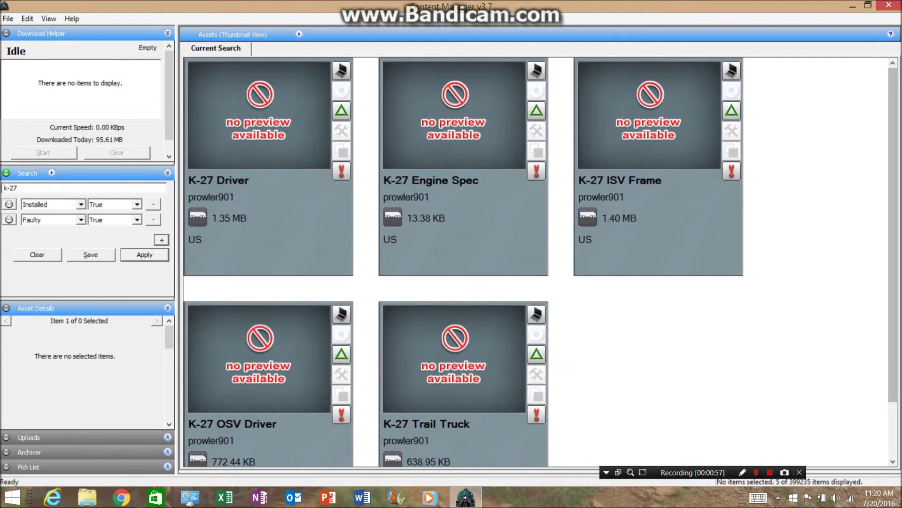
- Open the K-27 Driver asset for editing in Content Creator Plus and accept the config file upgrade
left_click(259, 115)
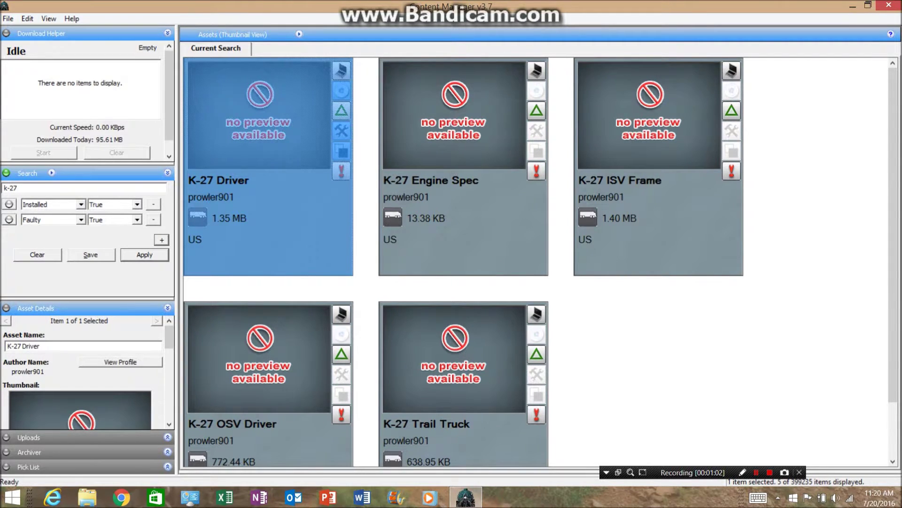
right_click(253, 129)
mouse_move(282, 374)
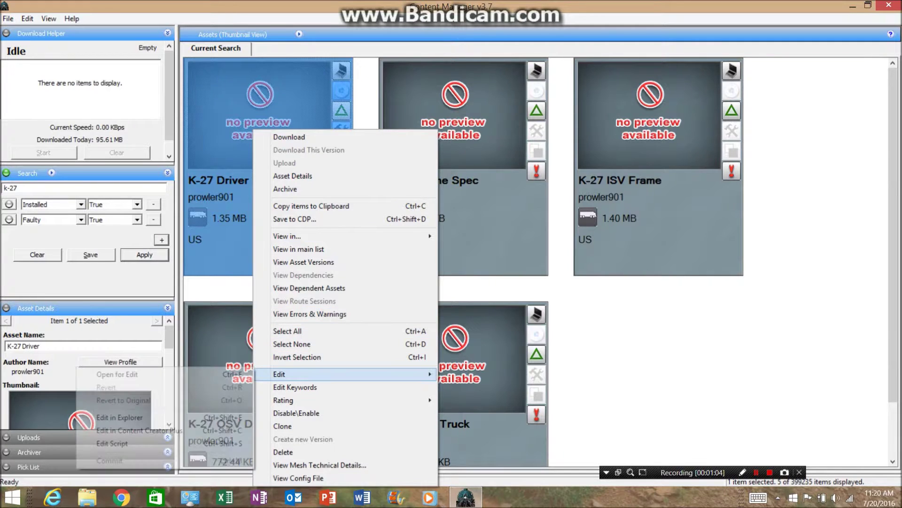
left_click(139, 430)
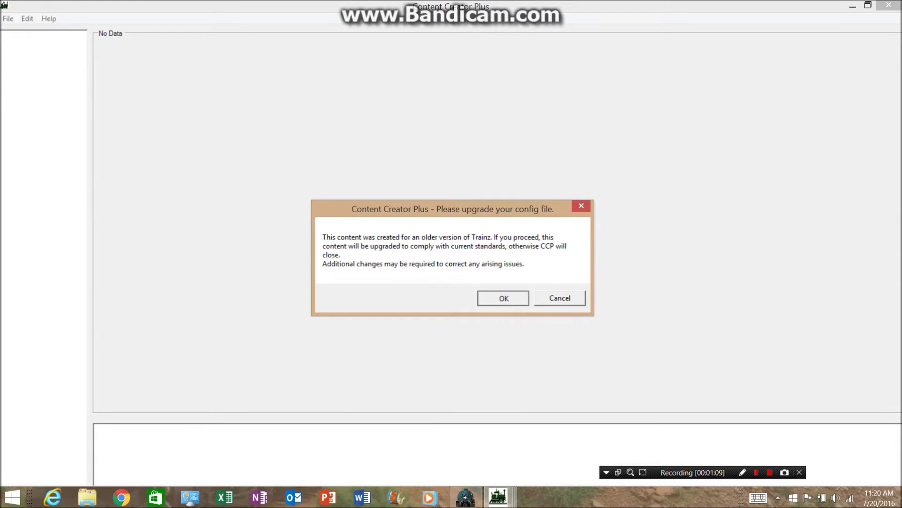
key("Return")
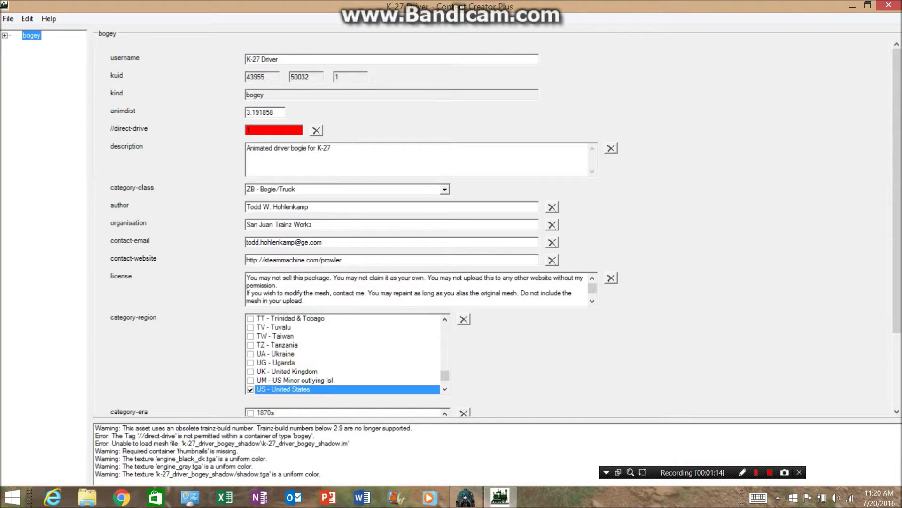
- Inspect the fields behind the K-27 Driver's direct-drive tag error and shadow mesh error
left_click(204, 436)
left_click(222, 443)
left_click(204, 436)
left_click(222, 444)
double_click(222, 443)
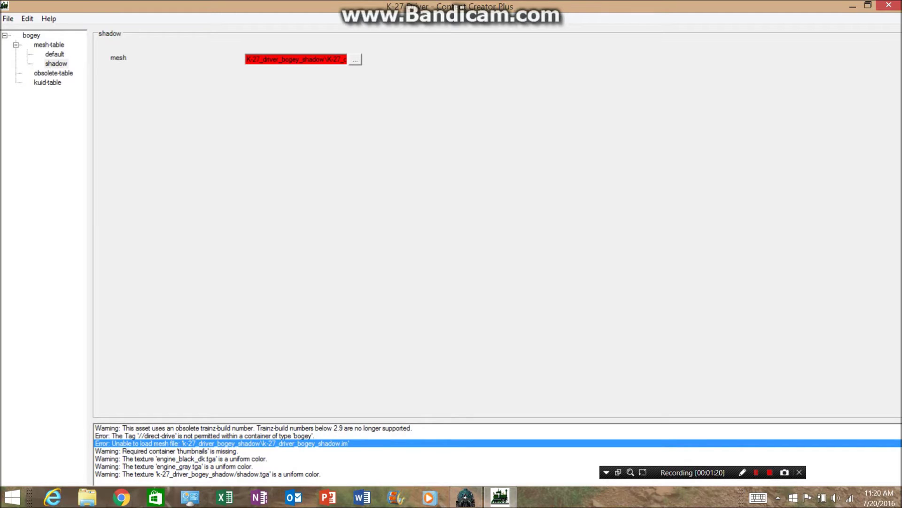
double_click(204, 436)
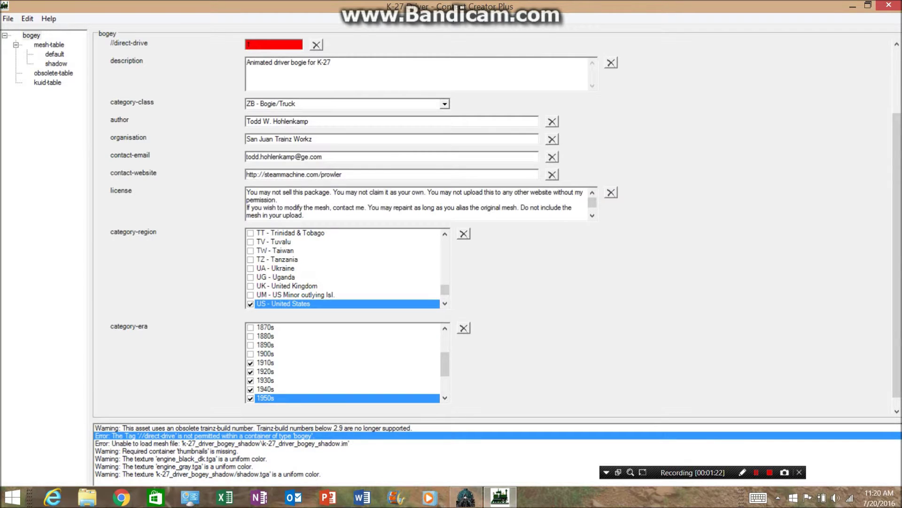
double_click(221, 443)
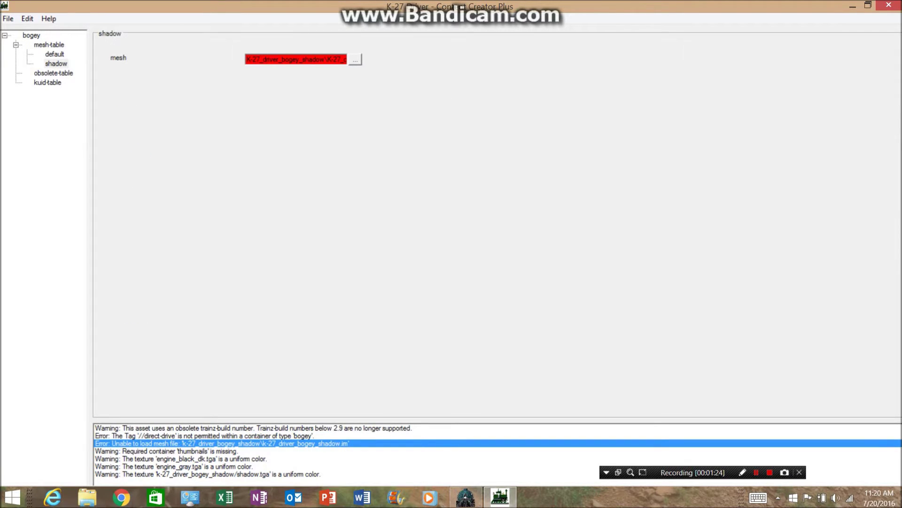
- Remove the unpermitted //direct-drive tag from the K-27 Driver bogey
double_click(204, 435)
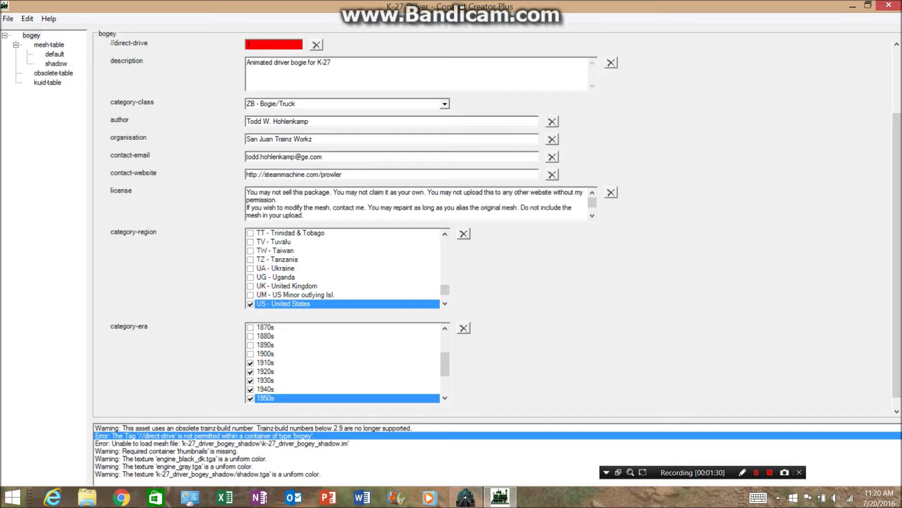
left_click(317, 45)
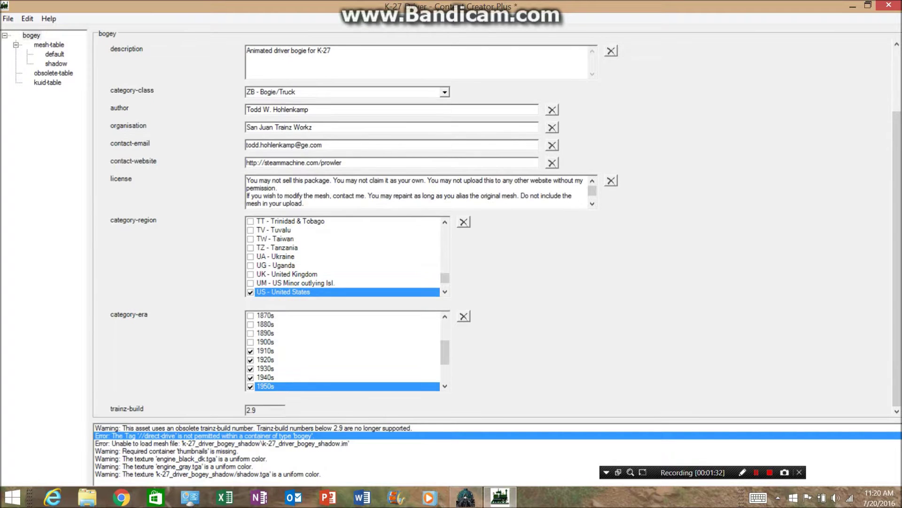
left_click_drag(897, 259, 897, 231)
scroll(897, 259, "down", 2)
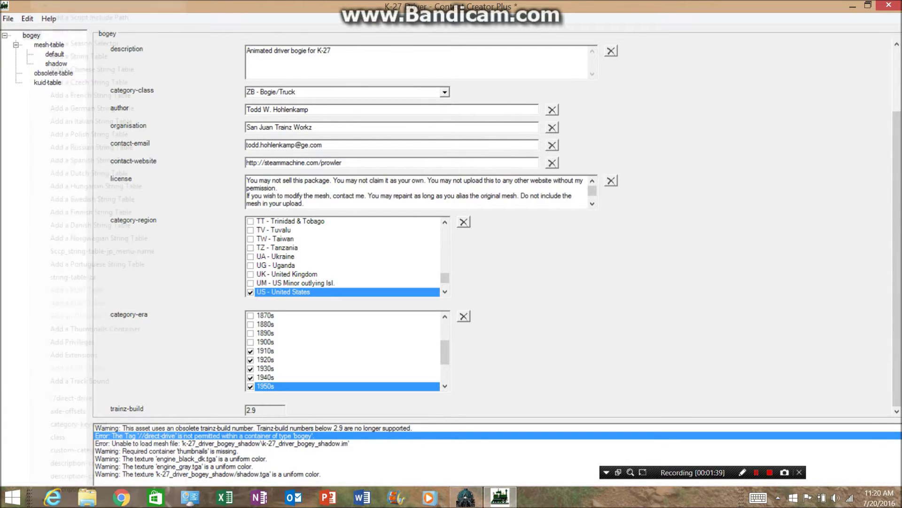
- Add the direct-drive tag without slashes to the bogey and enable it
right_click(30, 35)
mouse_move(44, 501)
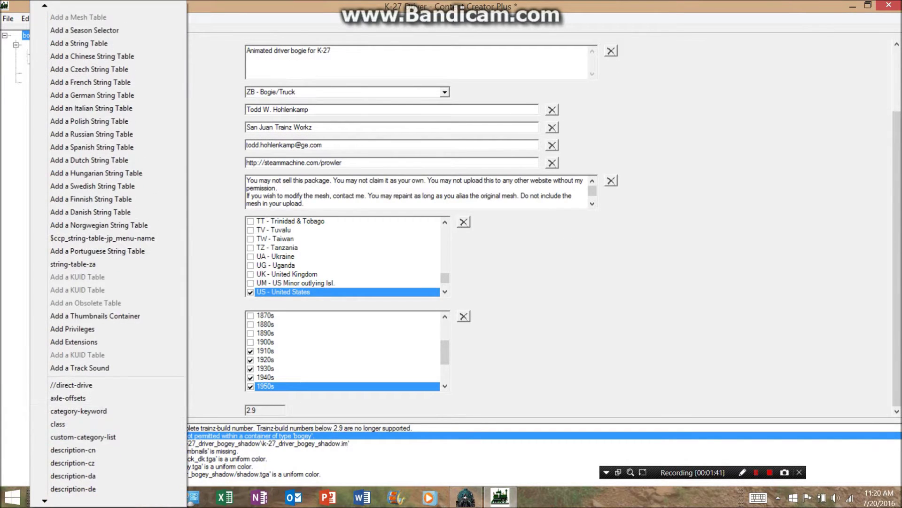
scroll(109, 437, "down", 1)
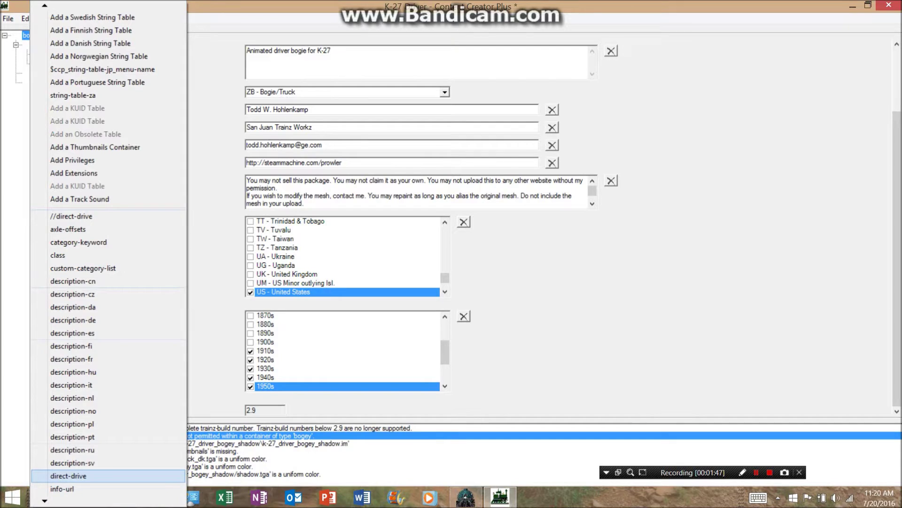
left_click(68, 475)
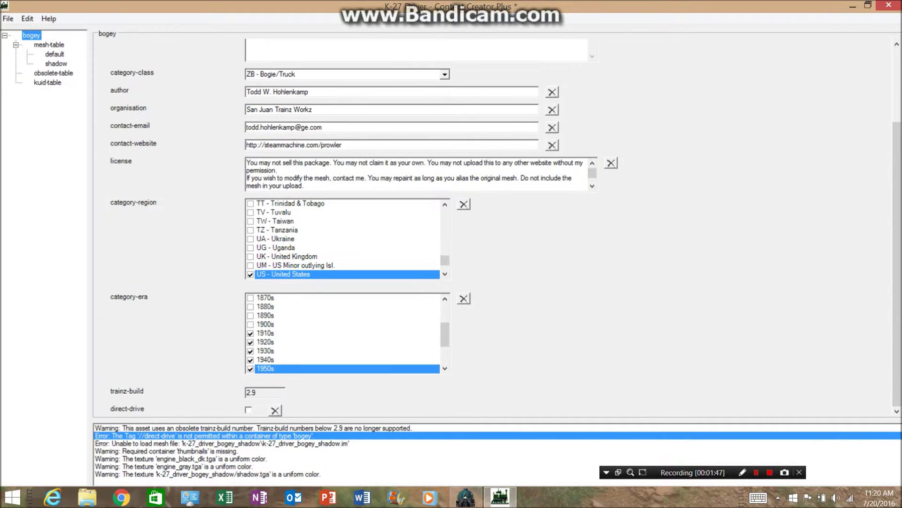
left_click(249, 410)
- Delete the shadow entry with the unloadable mesh file from the K-27 Driver's mesh-table
double_click(221, 443)
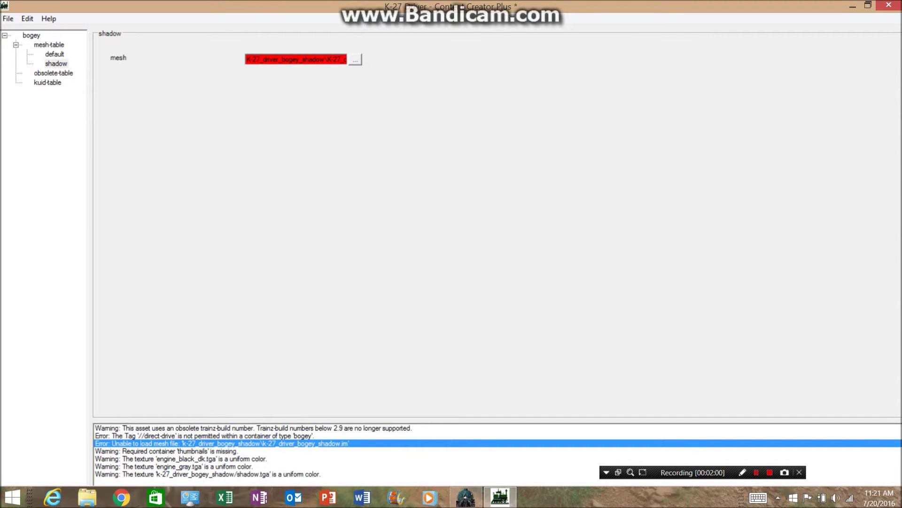
left_click_drag(304, 59, 246, 60)
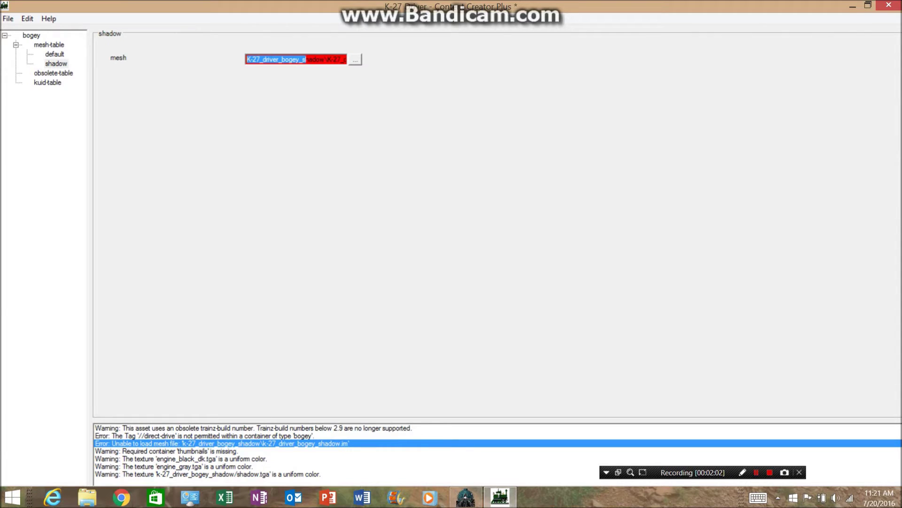
left_click(325, 59)
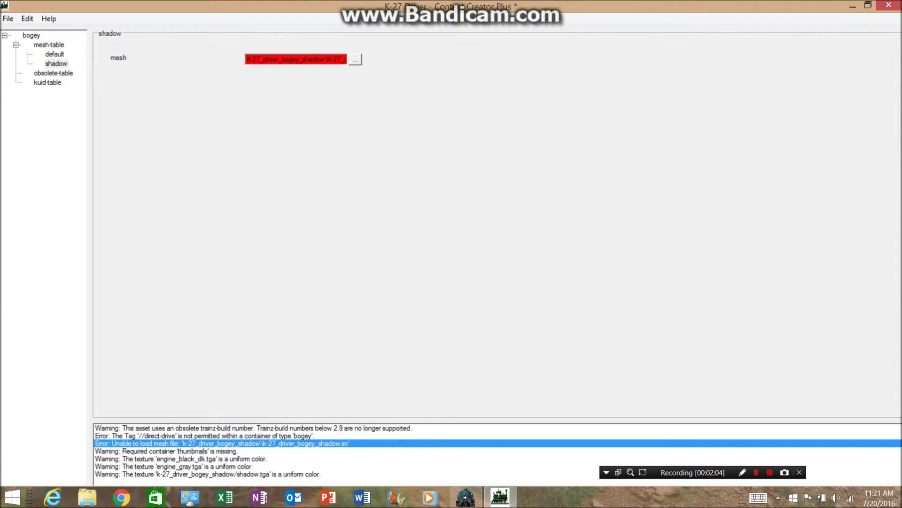
right_click(51, 63)
left_click(51, 63)
right_click(56, 64)
left_click(71, 425)
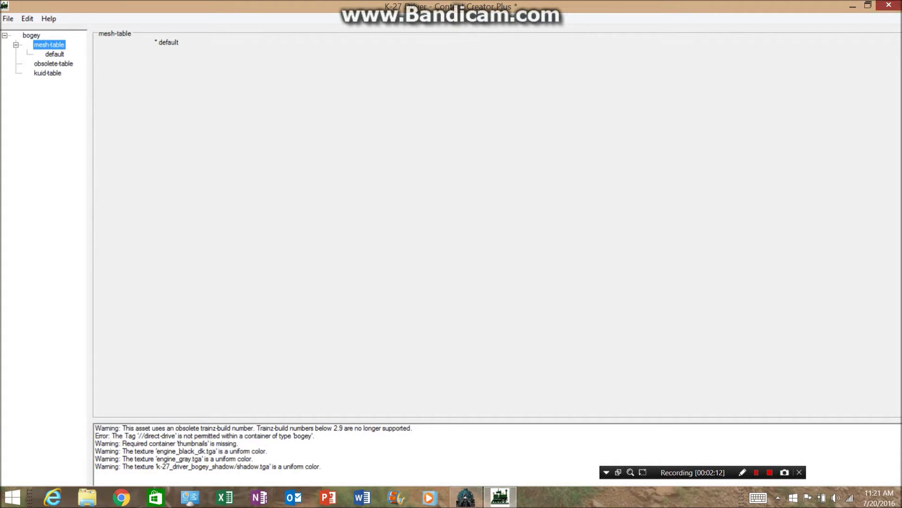
- Close the K-27 Driver asset in the editor, saving the changes to its config file
left_click(889, 5)
key("Return")
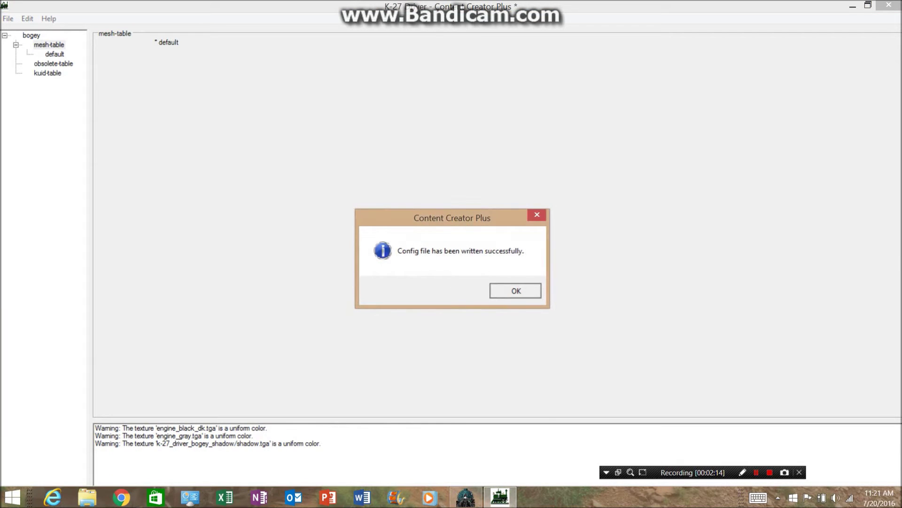
key("Return")
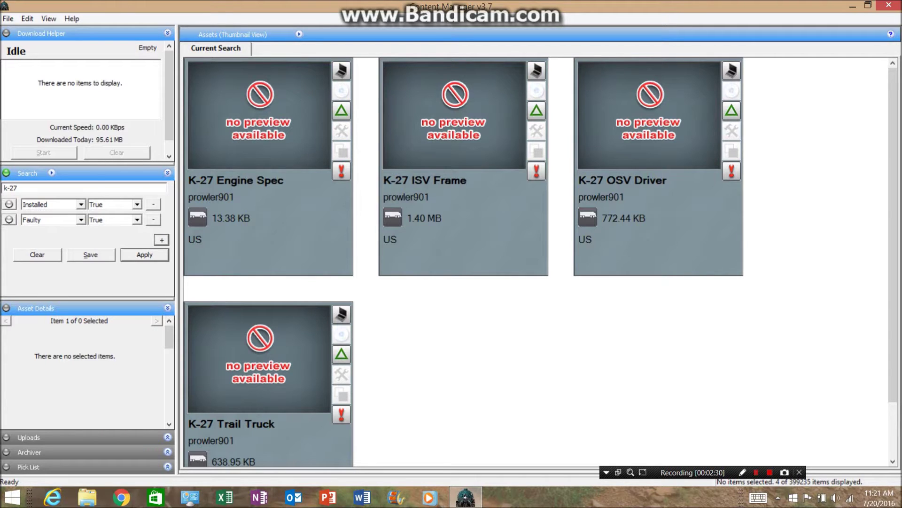
- View the errors and warnings of the K-27 Engine Spec asset and close the report
left_click(244, 121)
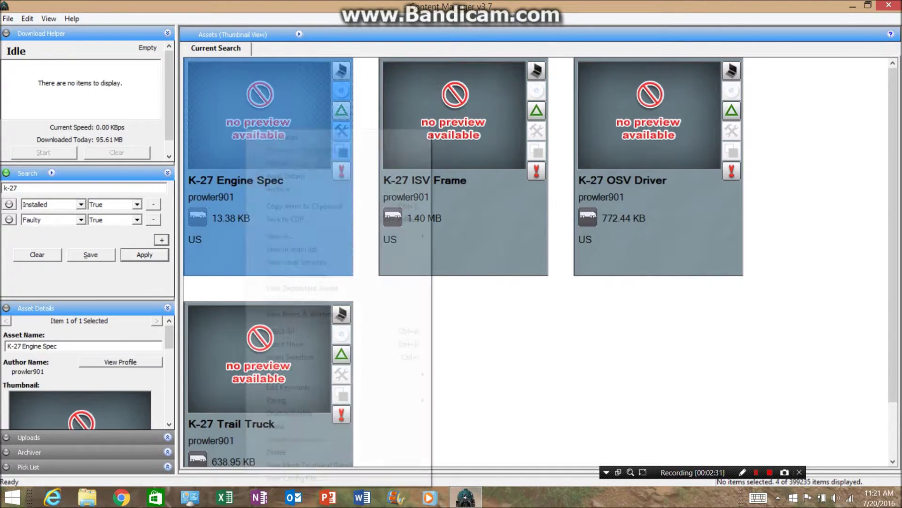
right_click(244, 121)
left_click(300, 314)
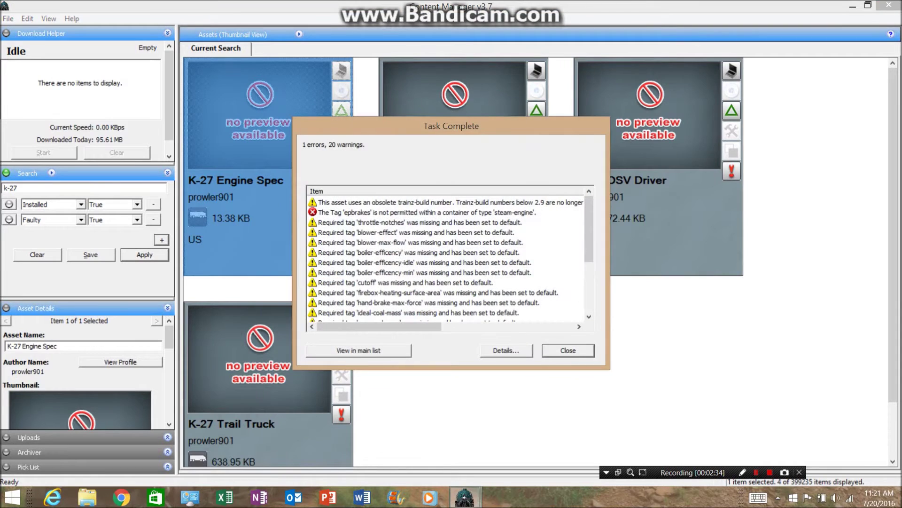
left_click(568, 350)
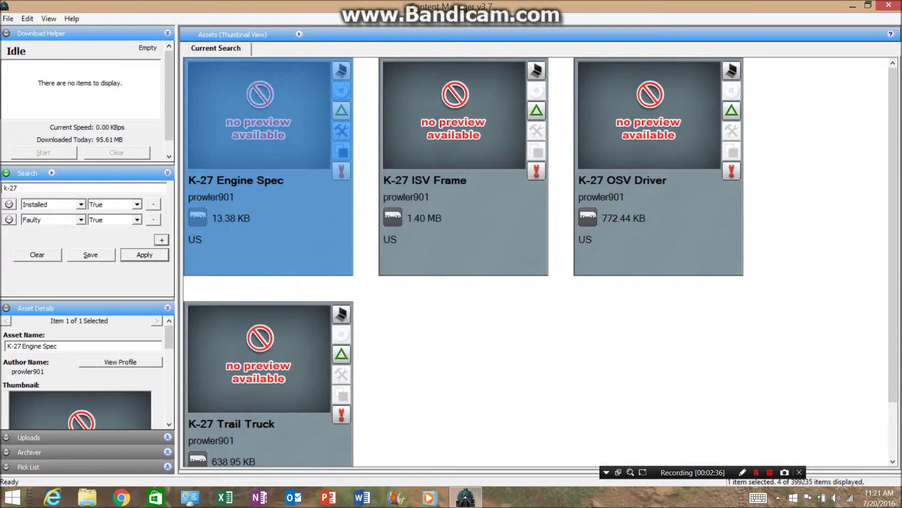
- Open the K-27 Engine Spec asset in Content Creator Plus, accepting the config upgrade, and delete its epbrakes tag
right_click(254, 129)
mouse_move(306, 373)
left_click(140, 430)
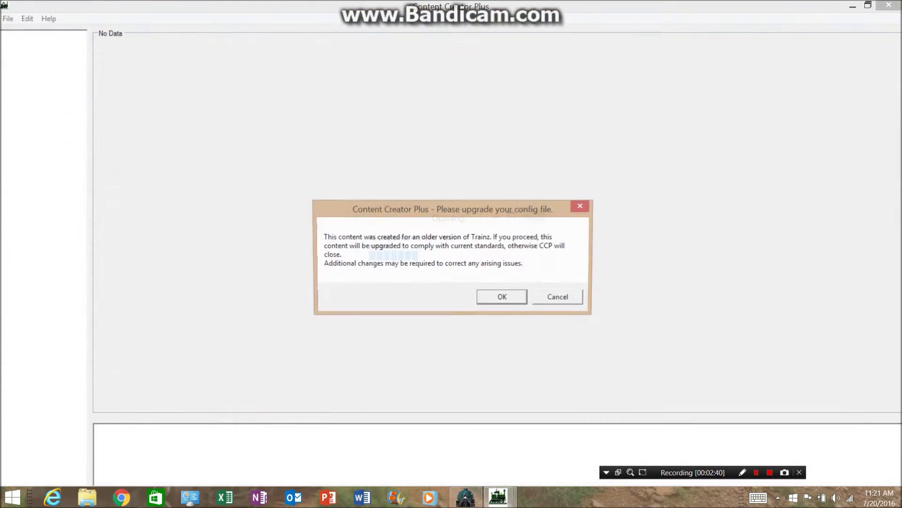
left_click(501, 296)
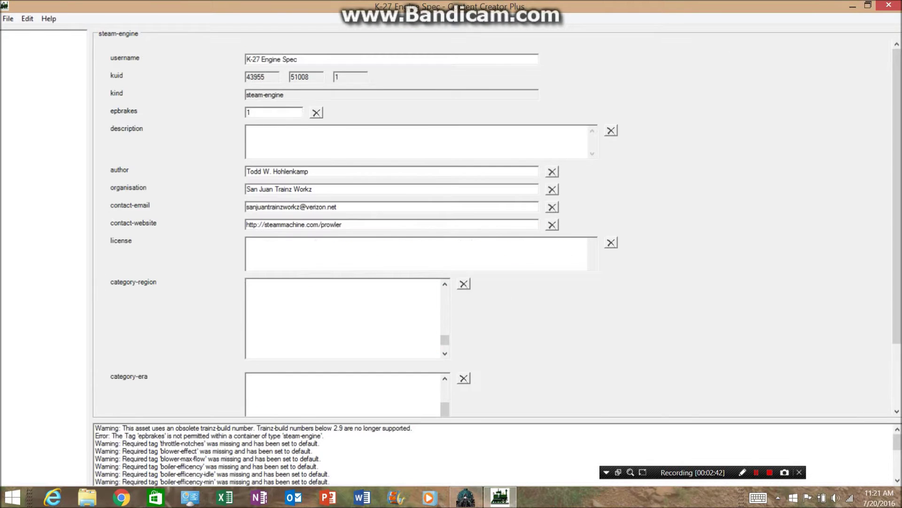
mouse_move(897, 441)
left_mouse_down()
mouse_move(897, 456)
mouse_move(897, 441)
left_mouse_up()
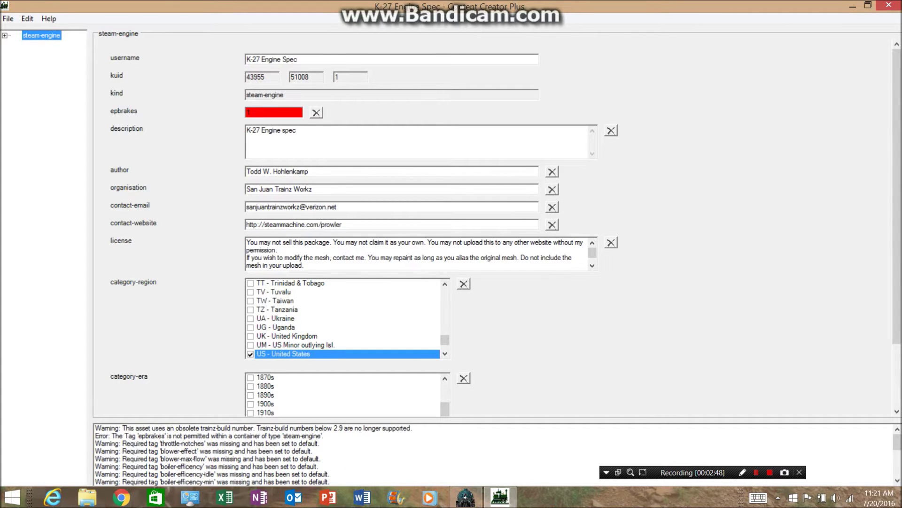
left_click(316, 112)
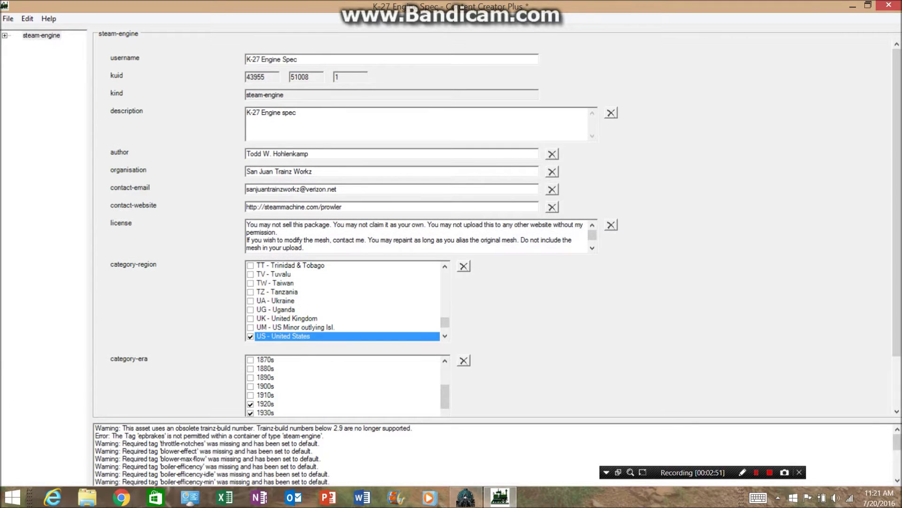
- Close the K-27 Engine Spec in the editor, saving its config file, and commit the asset in Content Manager
key("alt+F4")
key("Return")
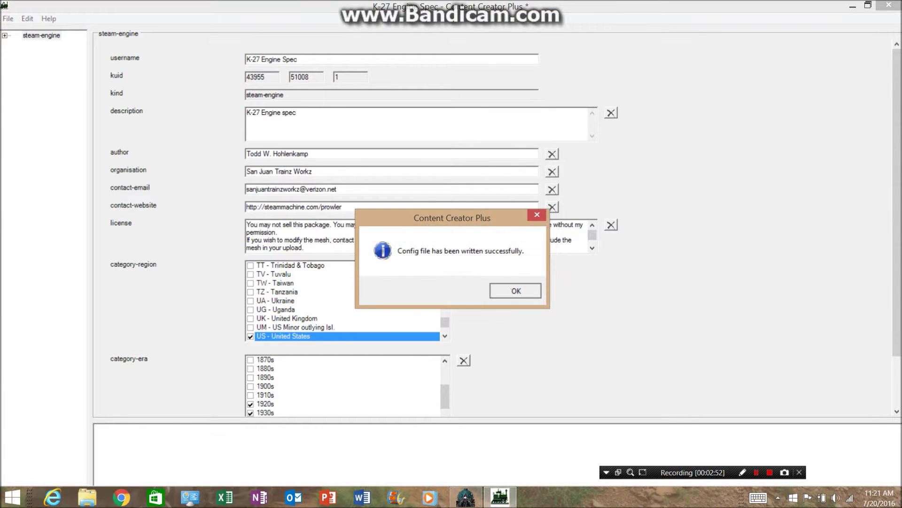
key("Return")
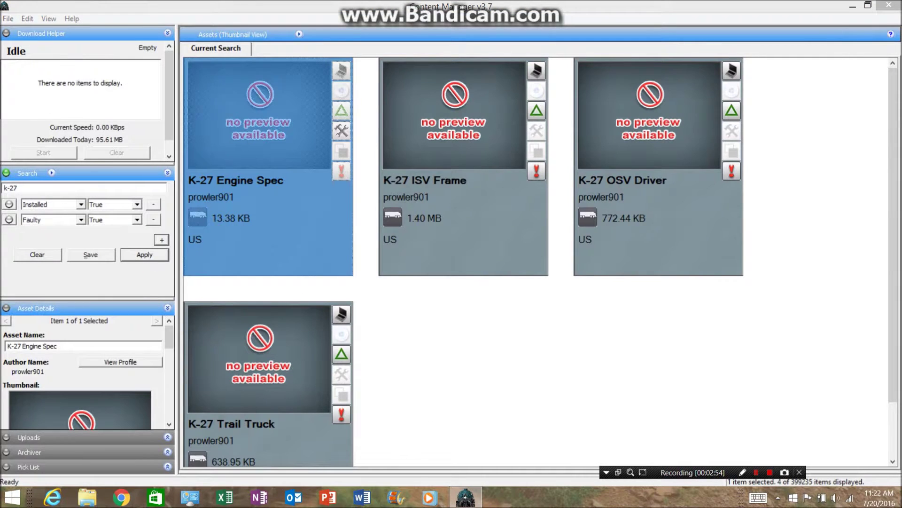
key("ctrl+m")
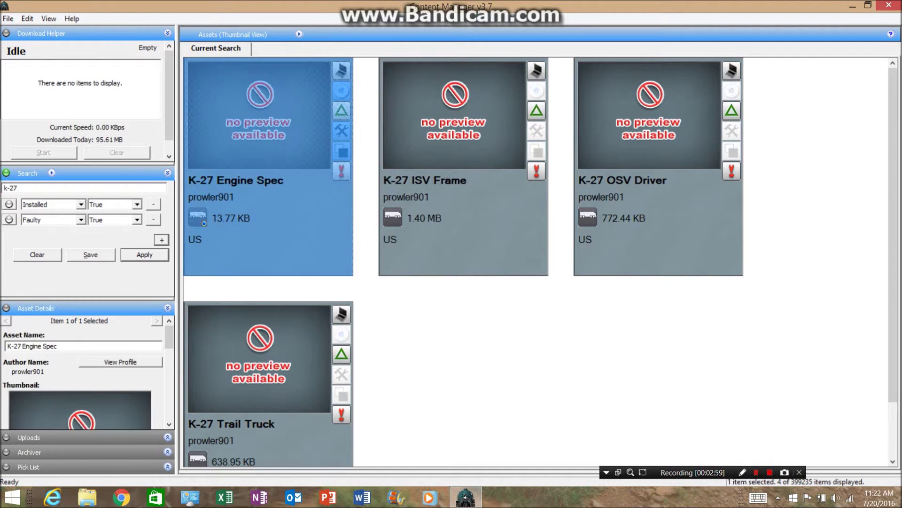
- Reopen the K-27 Engine Spec asset for editing in Content Creator Plus
right_click(281, 170)
mouse_move(329, 374)
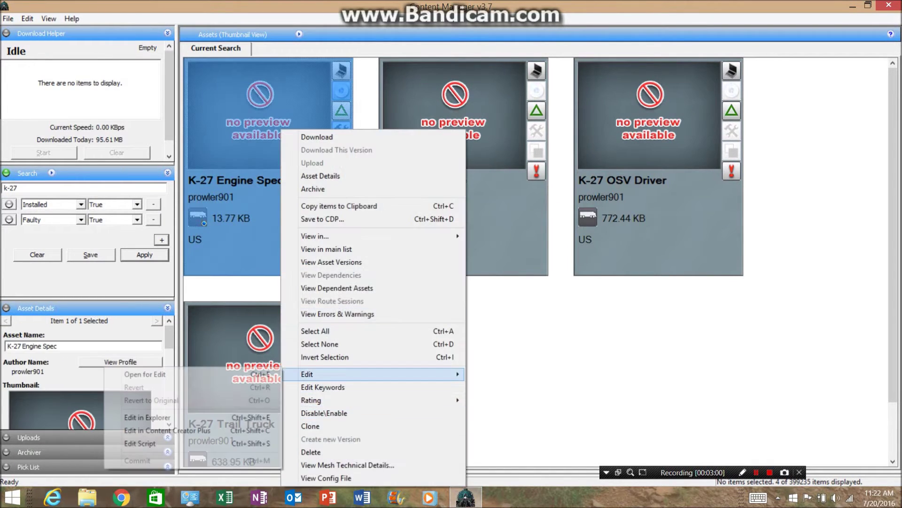
left_click(160, 430)
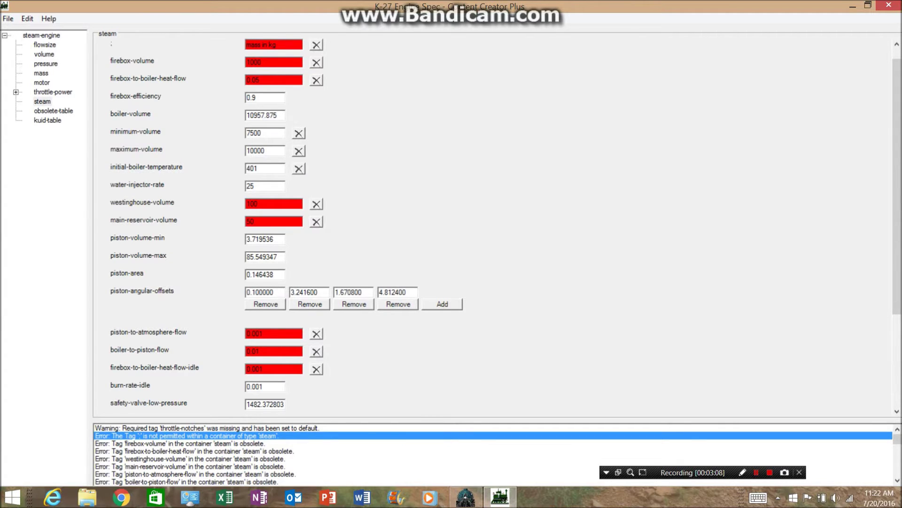
- Delete the faulty first tag, firebox-volume, firebox-to-boiler-heat-flow, westinghouse-volume and main-reservoir-volume from the Engine Spec's steam container
mouse_move(897, 187)
left_mouse_down()
mouse_move(897, 243)
mouse_move(897, 176)
left_mouse_up()
scroll(493, 223, "down", 3)
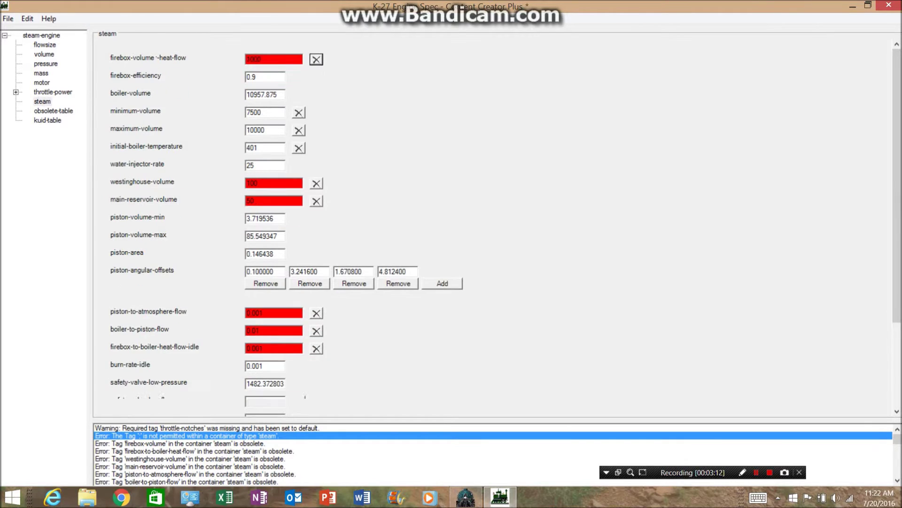
left_click(316, 166)
left_click(317, 165)
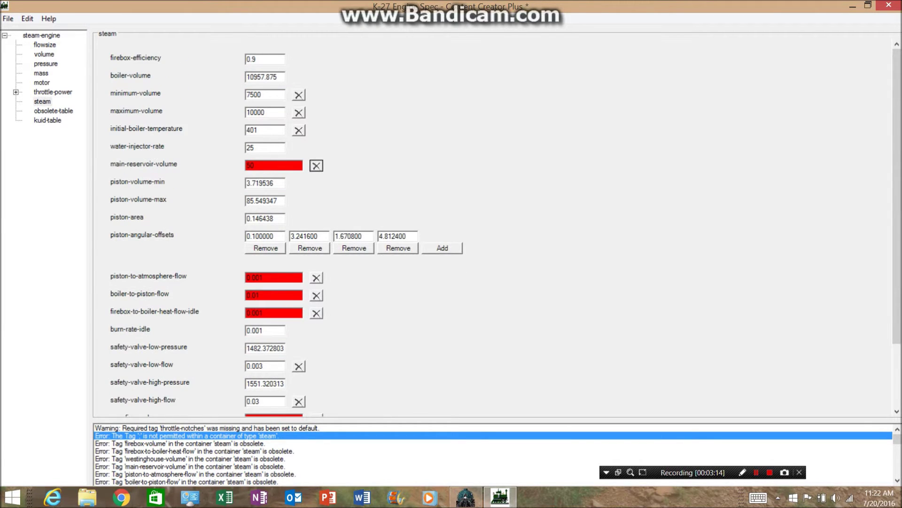
- Delete piston-to-atmosphere-flow, boiler-to-piston-flow, firebox-to-boiler-heat-flow-idle and max-fire-coal-mass from the steam container, and close the Engine Spec with its changes saved
left_click(316, 260)
left_click(316, 260)
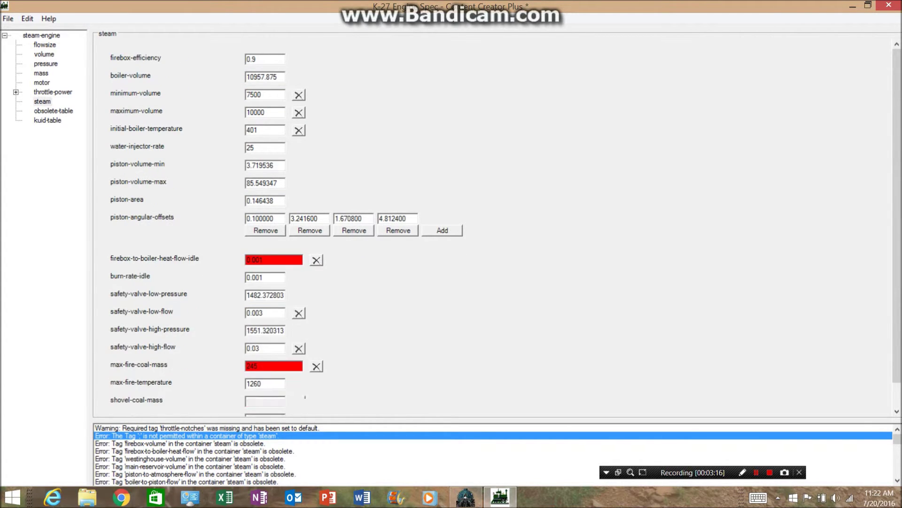
left_click(317, 260)
left_click(316, 349)
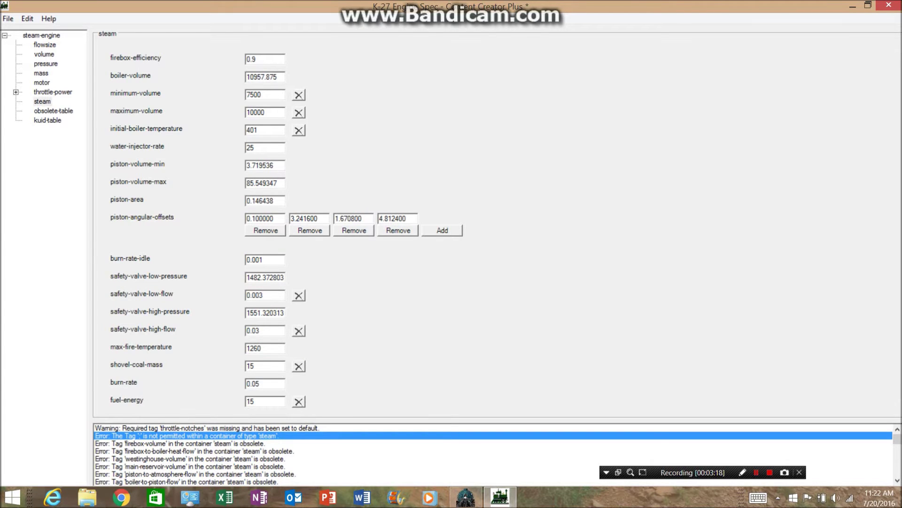
left_click(888, 5)
left_click(406, 289)
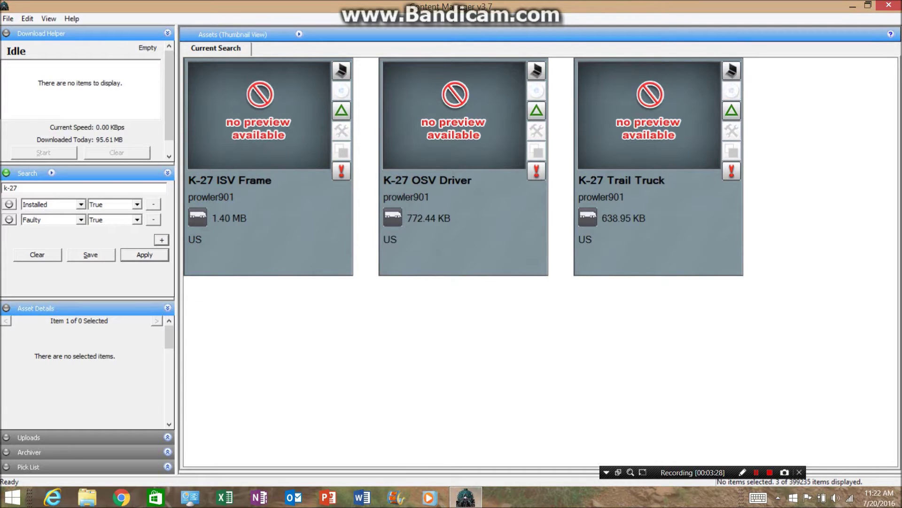
- Open the K-27 ISV Frame asset in Content Creator Plus and accept the upgrade of its config file
left_click_drag(826, 215, 187, 196)
right_click(272, 130)
mouse_move(306, 375)
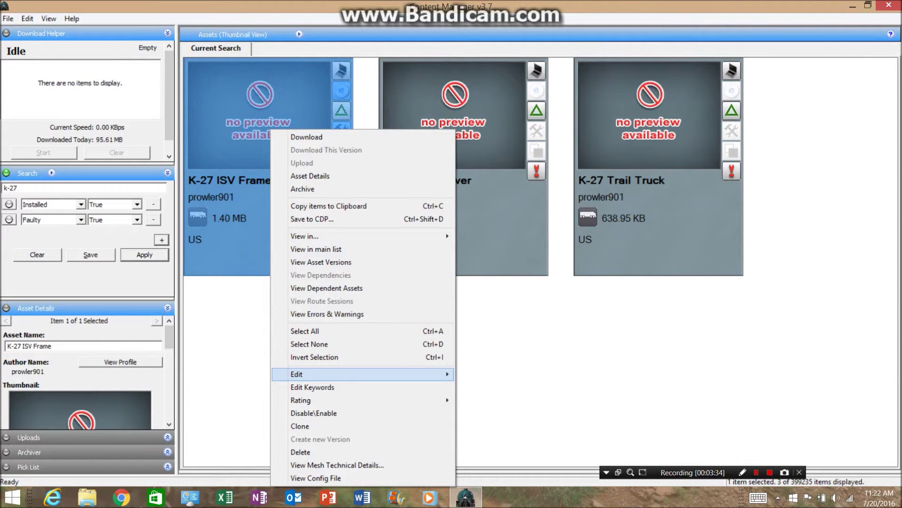
key("Escape")
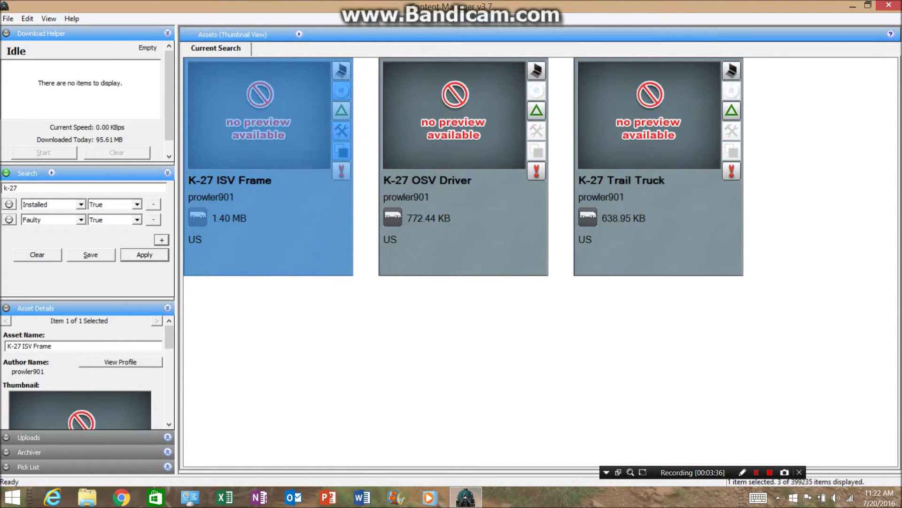
right_click(268, 130)
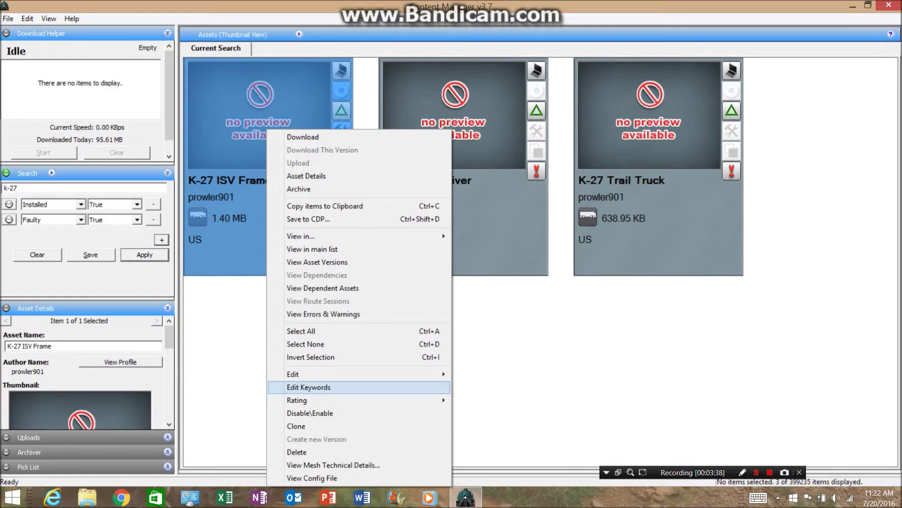
left_click(150, 430)
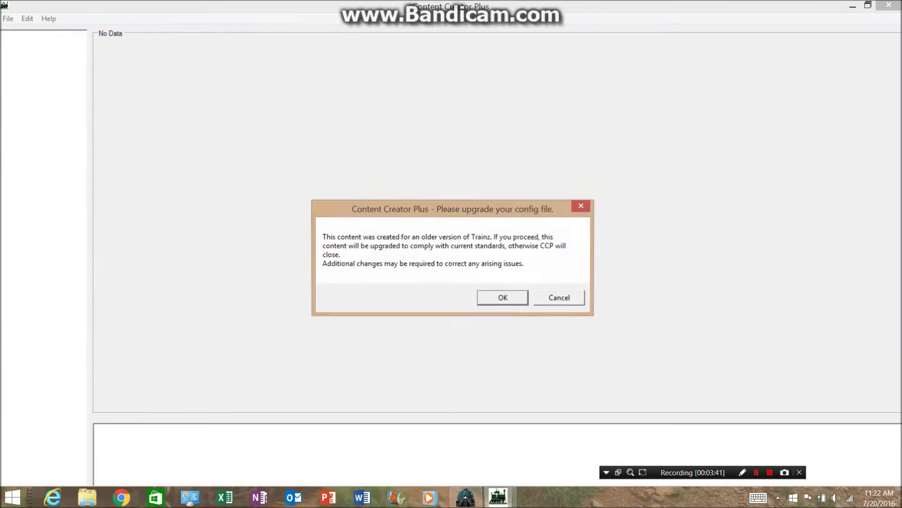
left_click(491, 296)
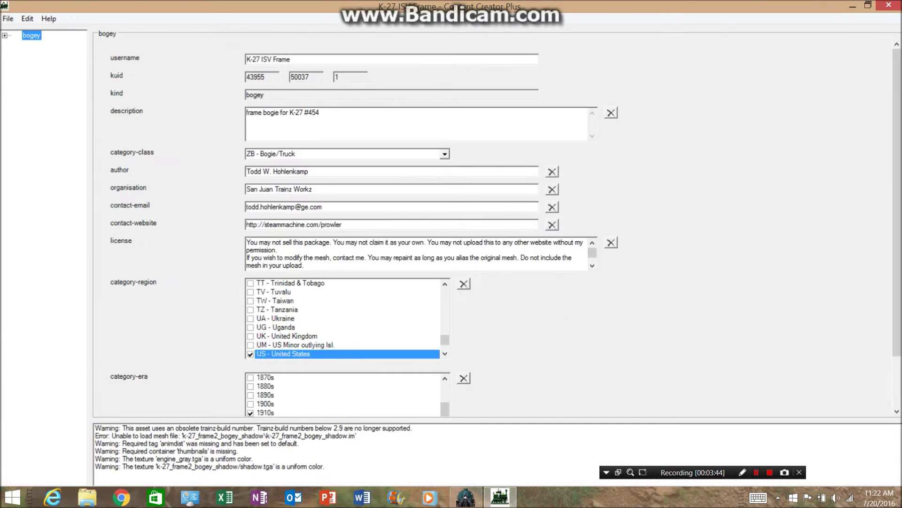
- Remove the shadow entry with the unloadable mesh file from the K-27 ISV Frame's mesh-table
double_click(225, 435)
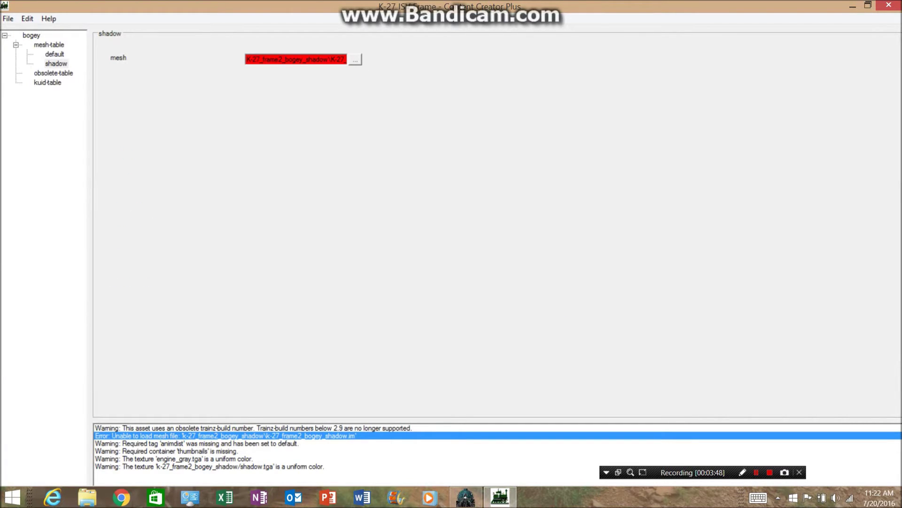
right_click(55, 63)
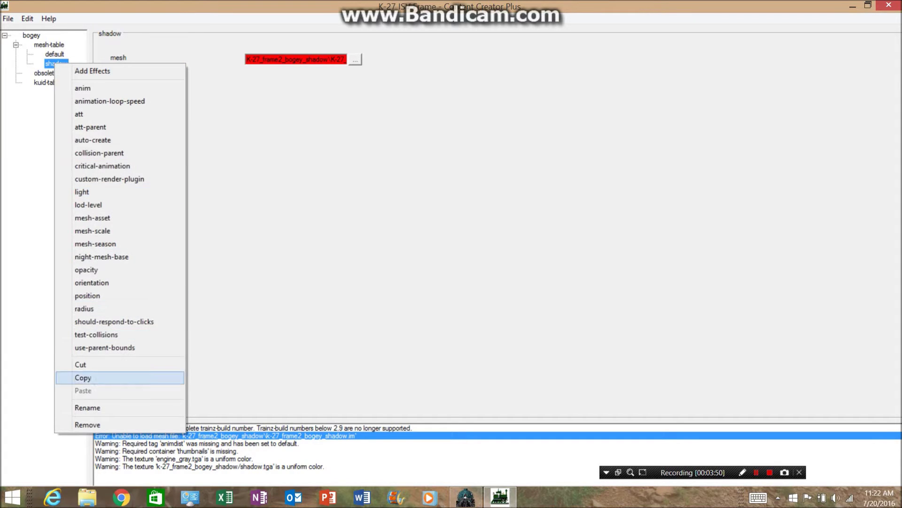
left_click(87, 424)
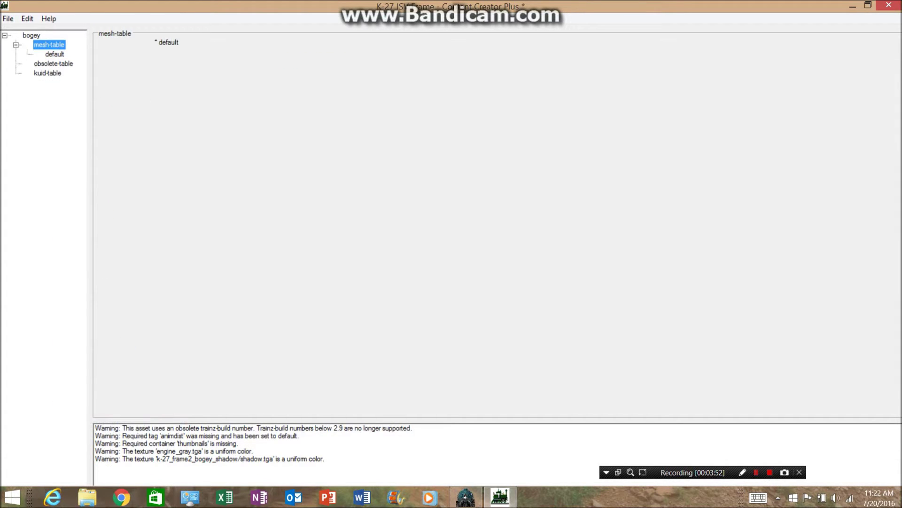
- Close the K-27 ISV Frame asset in the editor, saving the changes to its config file
left_click(889, 4)
key("Return")
key("Return")
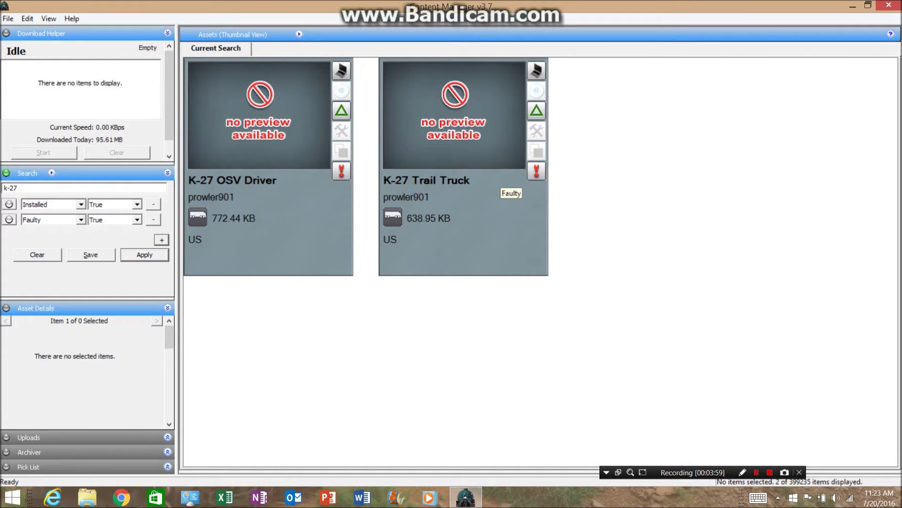
- Open the K-27 OSV Driver asset in Content Creator Plus and accept the upgrade of its config file
left_click(267, 167)
right_click(263, 254)
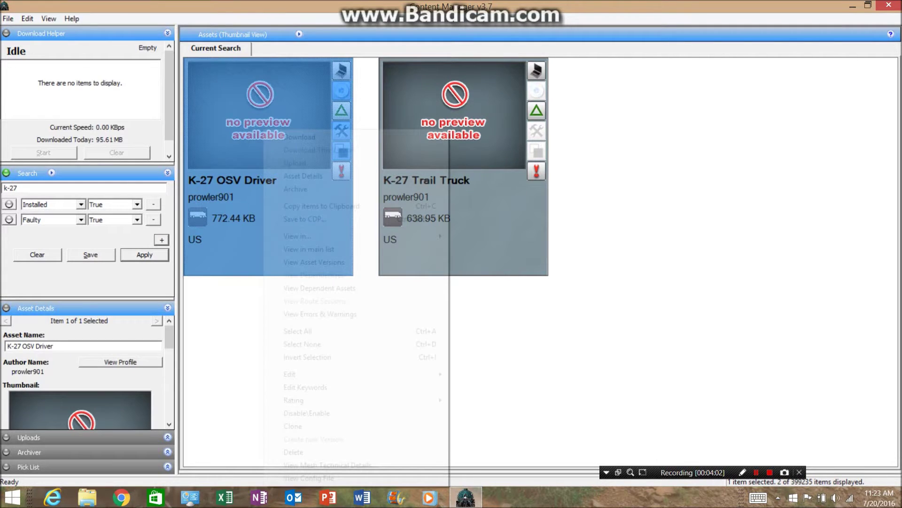
mouse_move(301, 374)
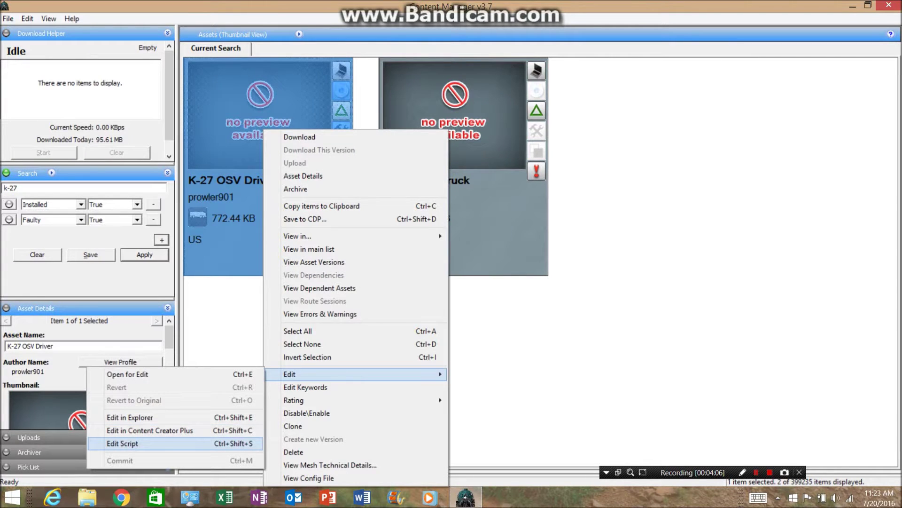
left_click(149, 430)
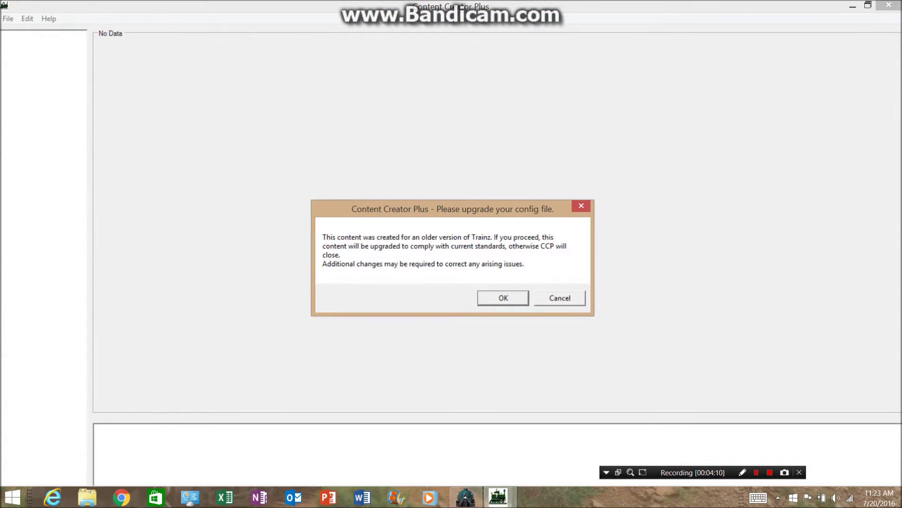
left_click(504, 298)
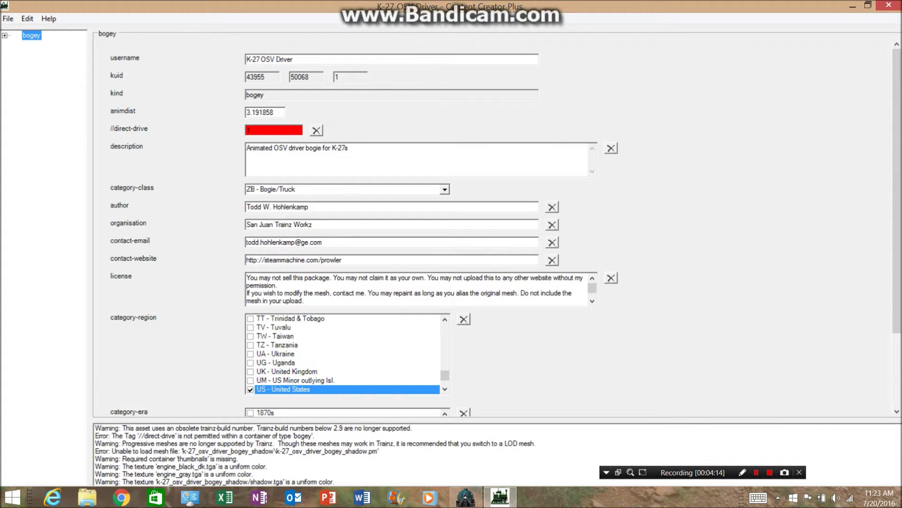
- Replace the OSV Driver bogey's //direct-drive tag with a direct-drive tag without slashes and enable it
left_click(317, 130)
right_click(31, 36)
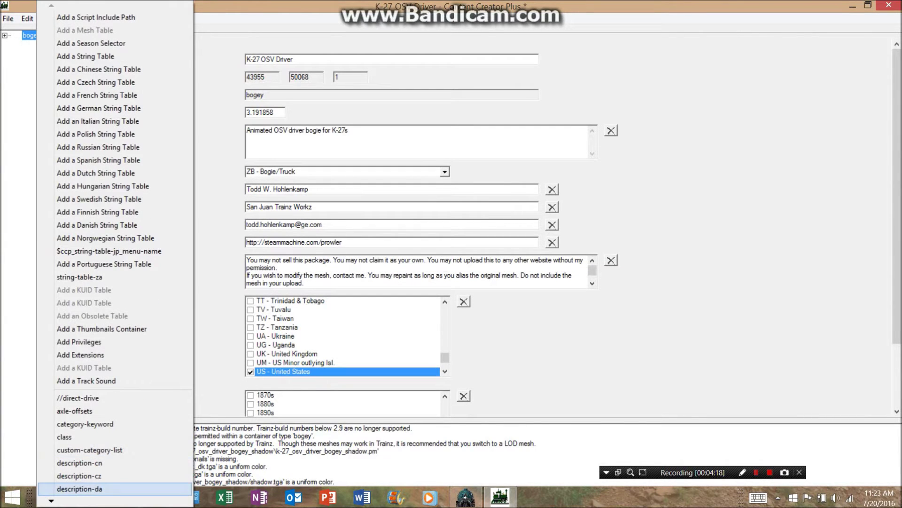
scroll(94, 489, "down", 1)
scroll(94, 489, "down", 6)
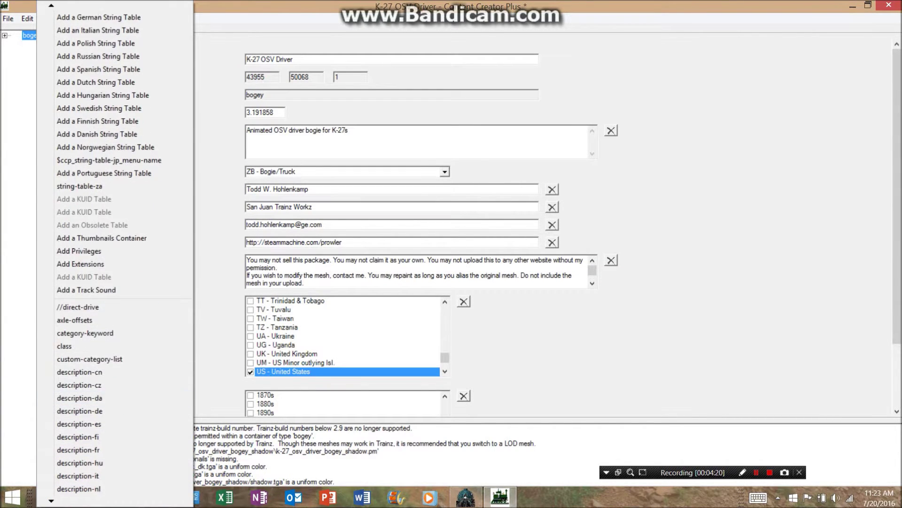
left_click(101, 238)
right_click(24, 35)
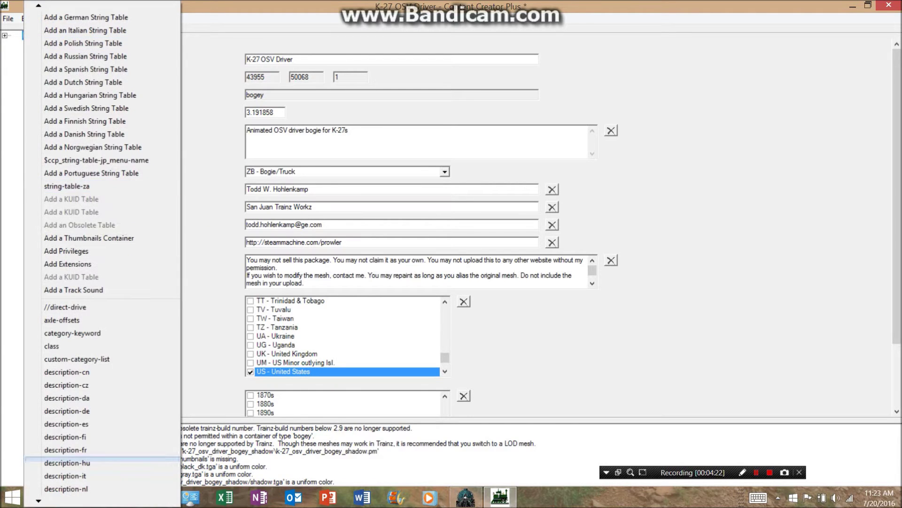
mouse_move(101, 501)
scroll(94, 437, "down", 12)
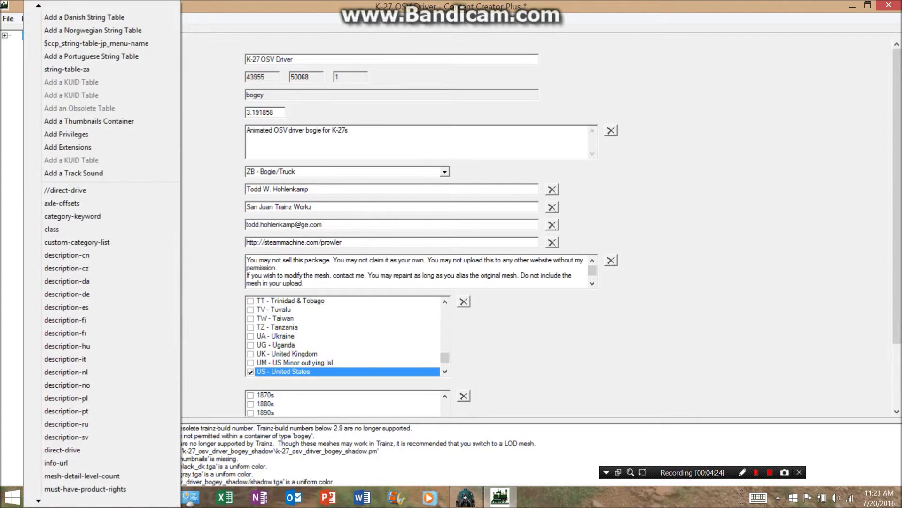
left_click(102, 398)
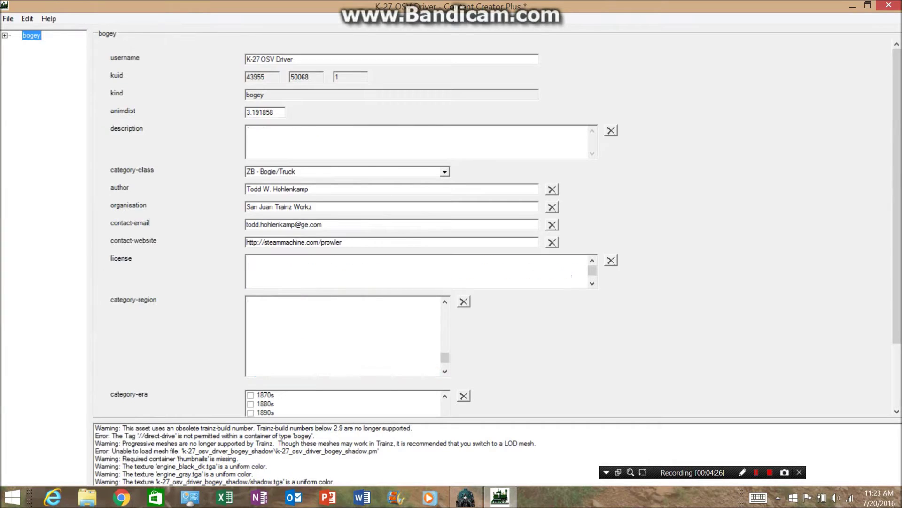
left_click(248, 410)
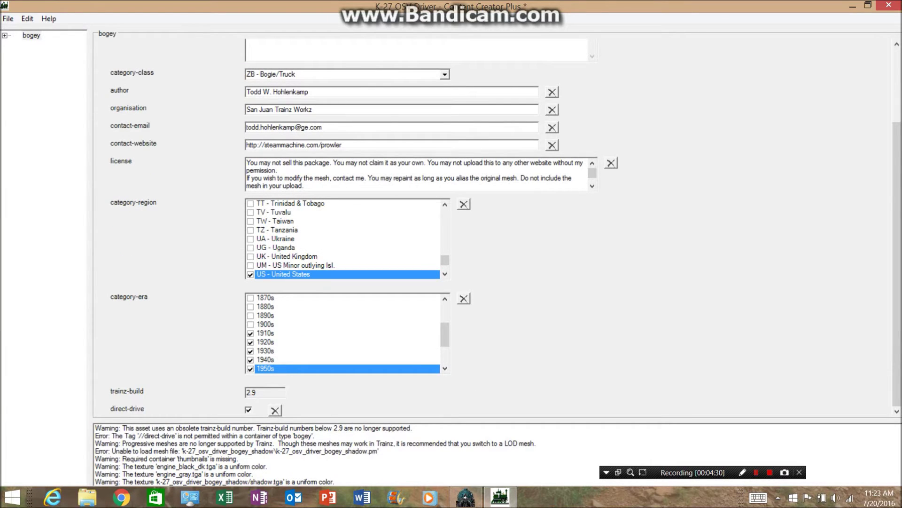
- Remove the shadow entry with the unloadable mesh file from the K-27 OSV Driver's mesh-table
left_click(237, 451)
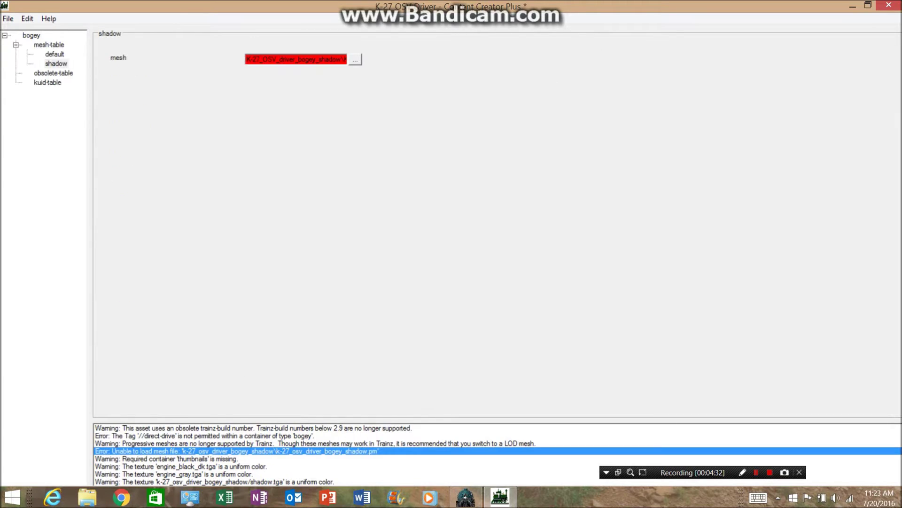
right_click(56, 63)
left_click(80, 426)
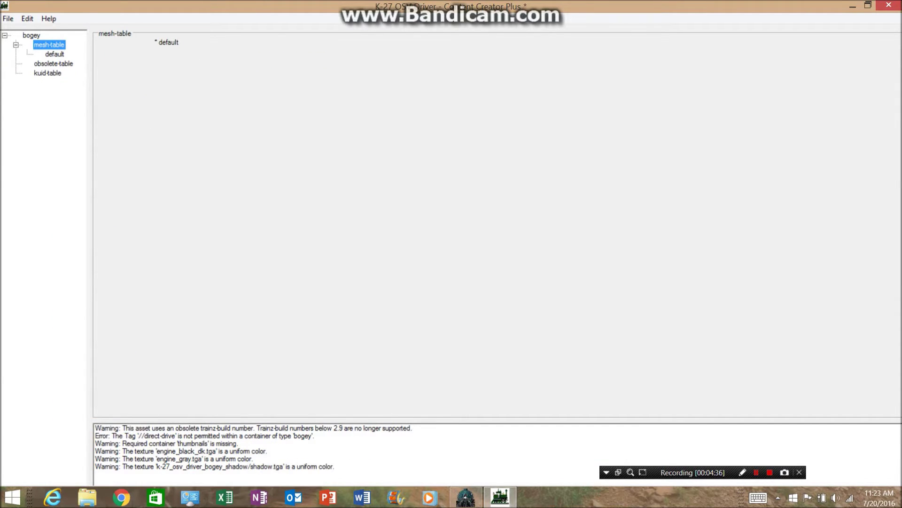
- Close the K-27 OSV Driver asset in the editor, saving the changes to its config file
left_click(889, 5)
left_click(405, 291)
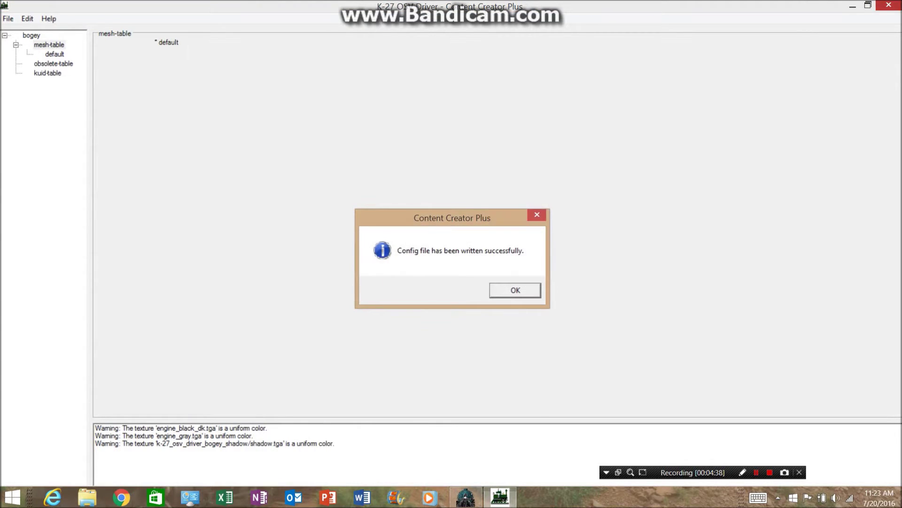
key("Return")
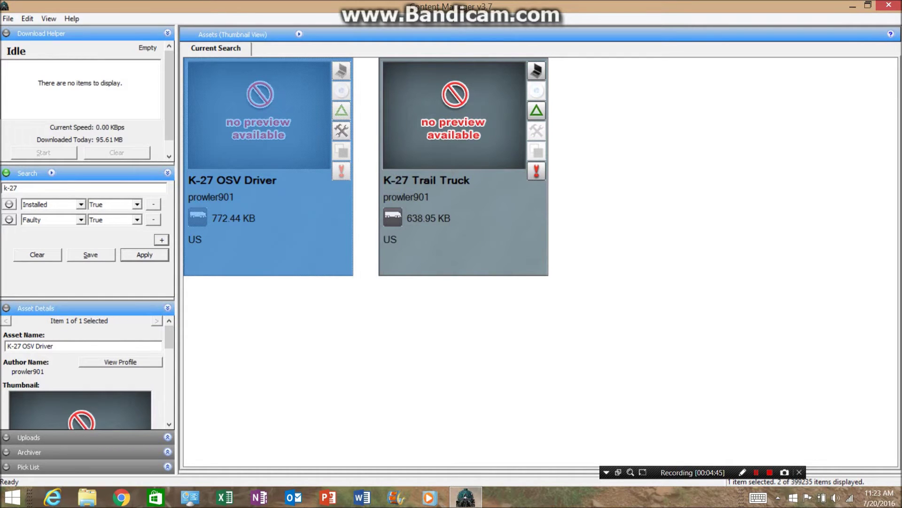
- Open the K-27 Trail Truck asset in Content Creator Plus and accept the upgrade of its config file
right_click(254, 130)
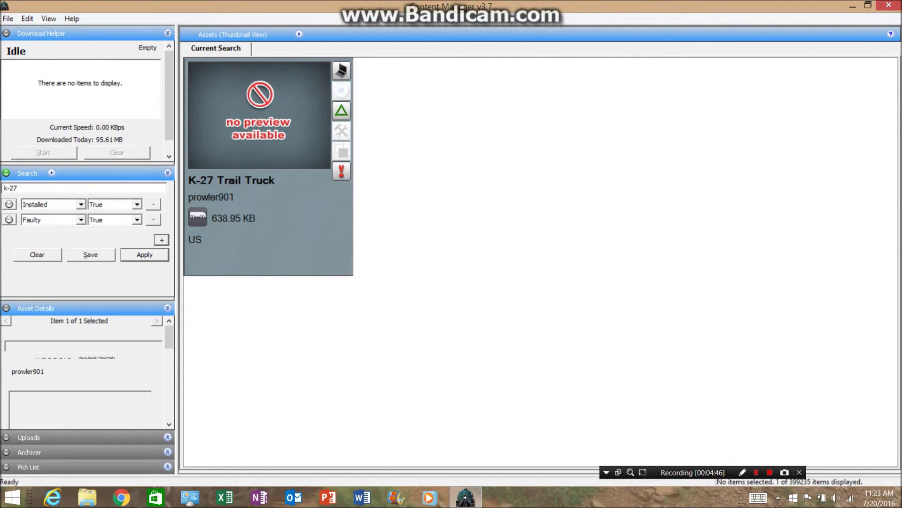
mouse_move(301, 374)
left_click(134, 430)
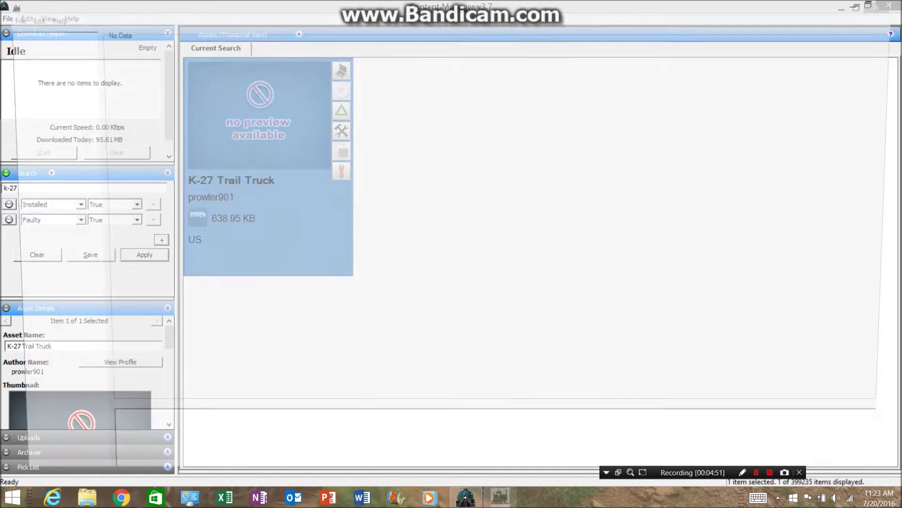
key("Return")
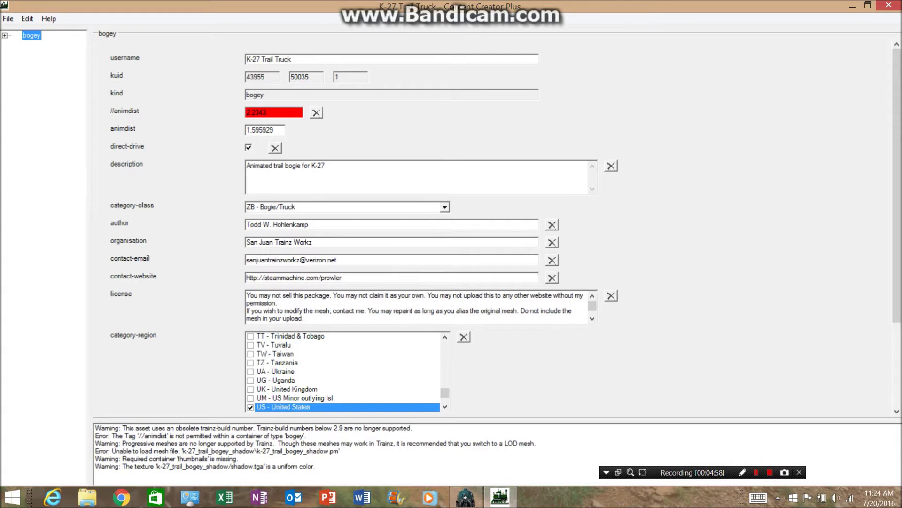
- Remove the invalid //animdist tag from the Trail Truck bogey, keeping the animdist tag without slashes
left_click(316, 112)
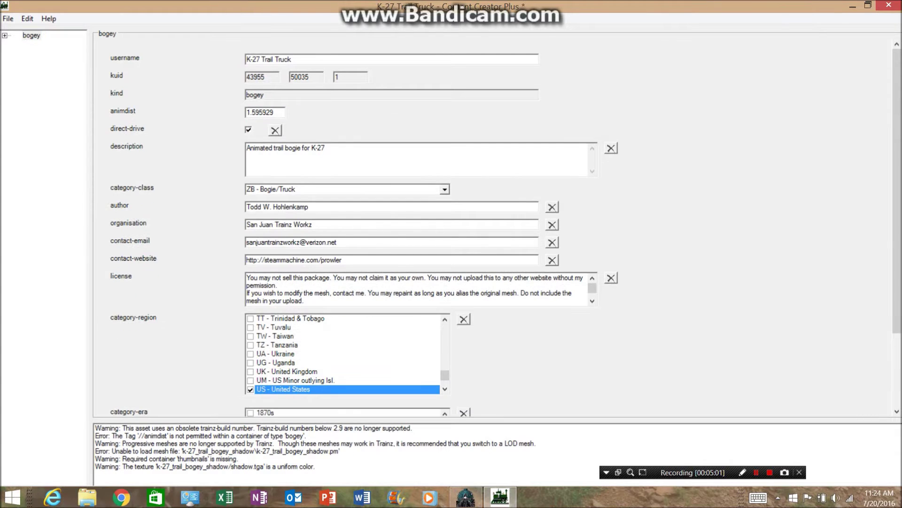
left_click_drag(277, 112, 245, 112)
mouse_move(896, 191)
left_mouse_down()
mouse_move(897, 240)
mouse_move(897, 205)
left_mouse_up()
scroll(499, 225, "up", 1)
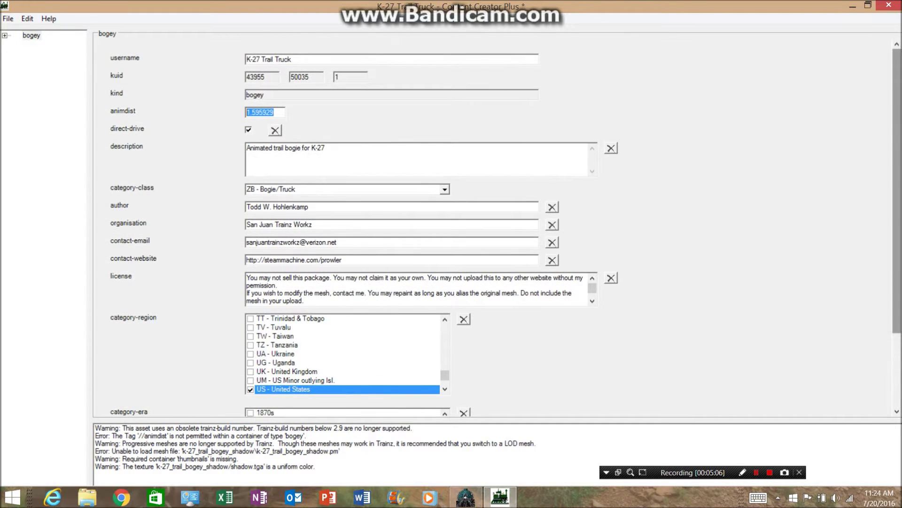
- Remove the shadow entry with the unloadable mesh file from the K-27 Trail Truck's mesh-table
double_click(217, 451)
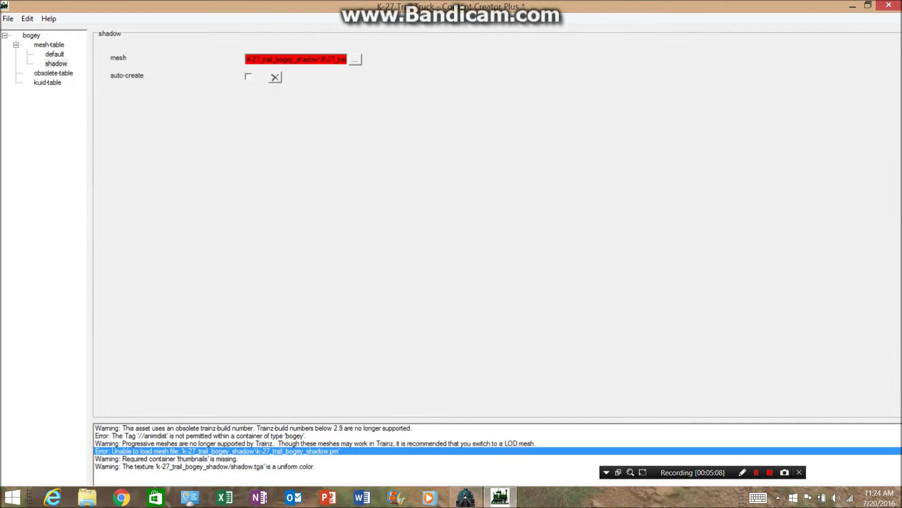
right_click(47, 61)
left_click(84, 410)
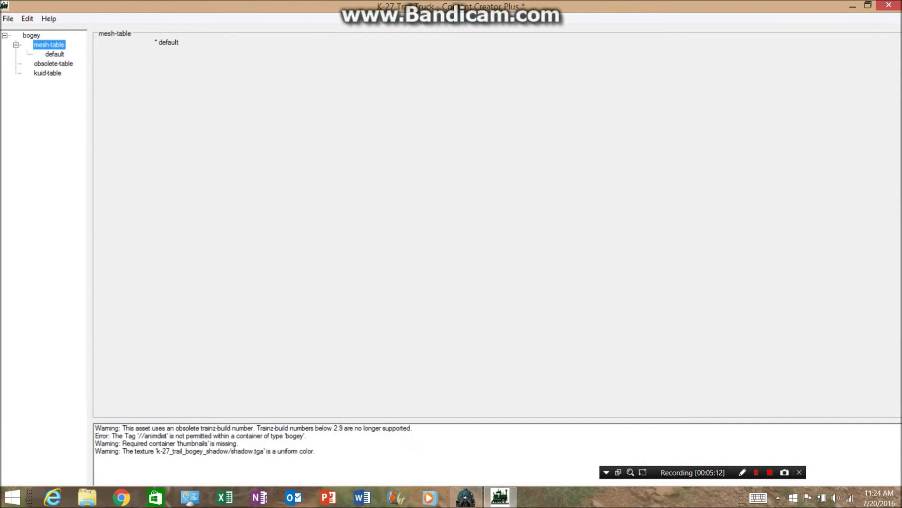
- Remove the direct-drive tag from the Trail Truck bogey and close the asset, saving its config file
double_click(31, 36)
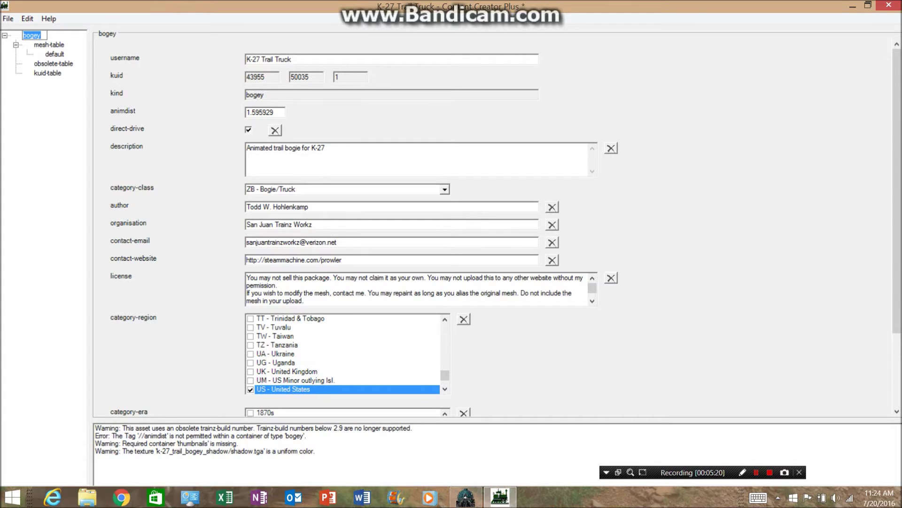
left_click(275, 130)
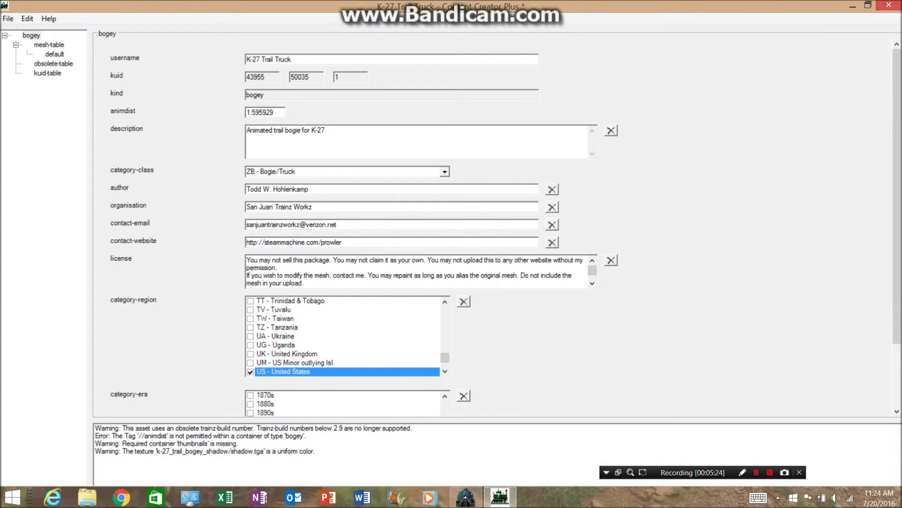
mouse_move(901, 0)
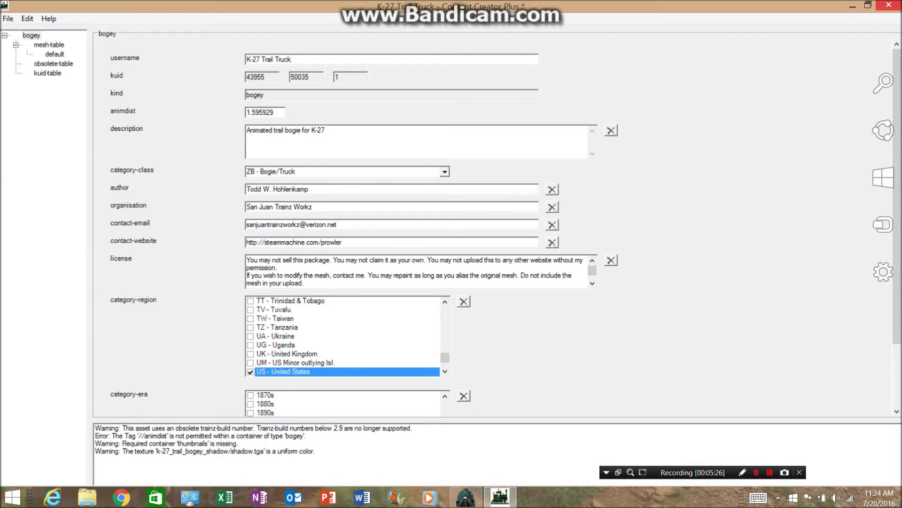
left_click(888, 4)
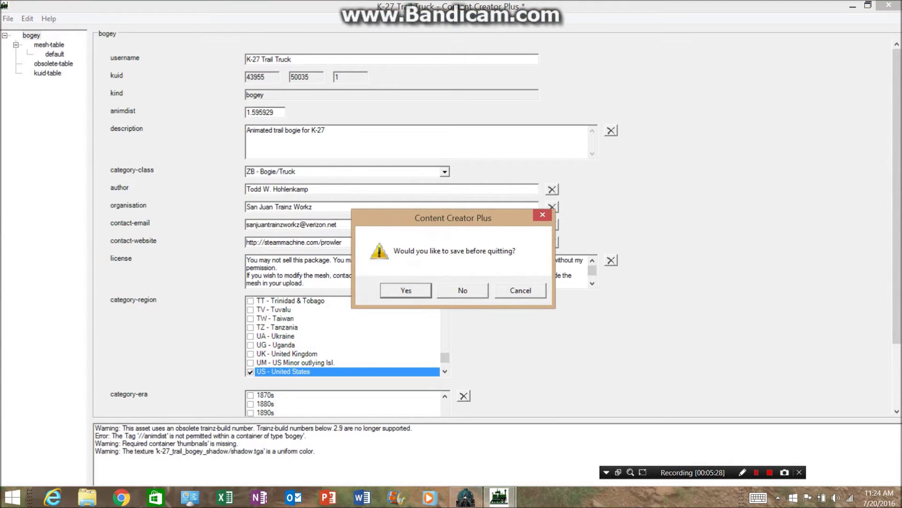
key("Return")
key("Return")
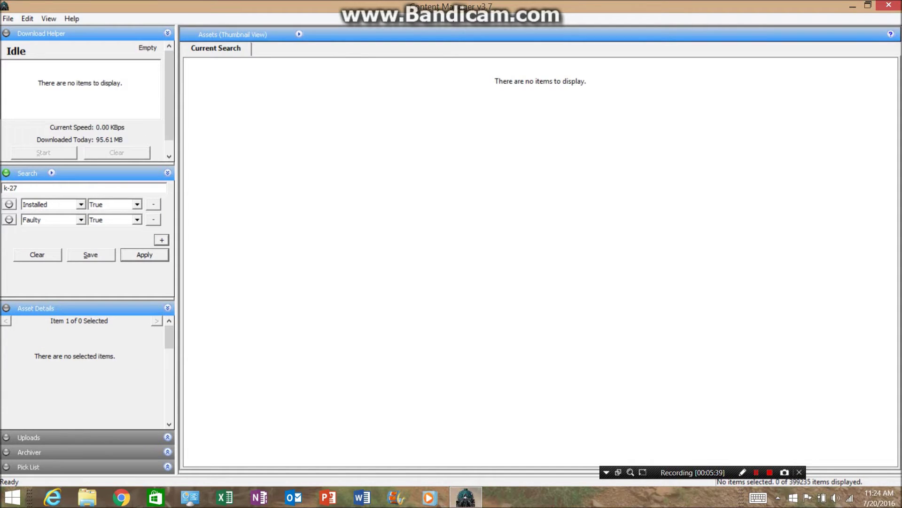
- Remove the Faulty filter from the k-27 search and browse the installed K-27 assets
left_click(153, 220)
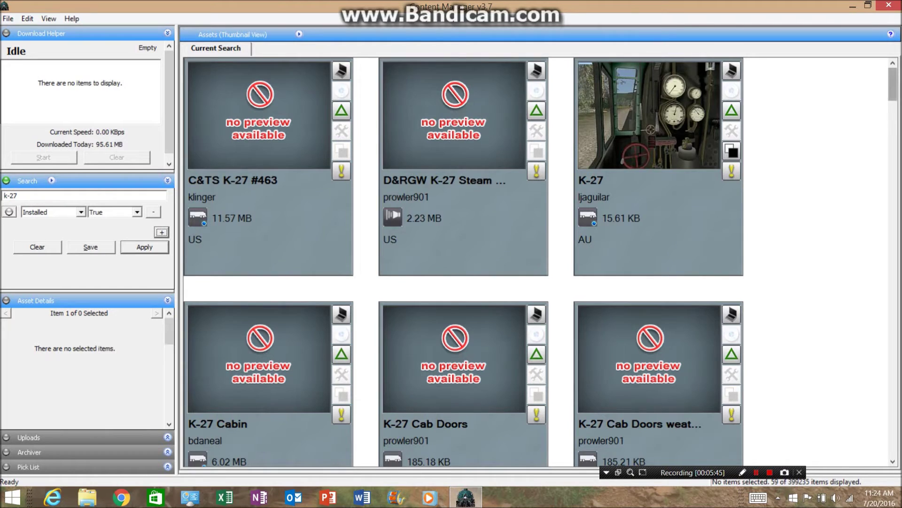
scroll(873, 249, "down", 3)
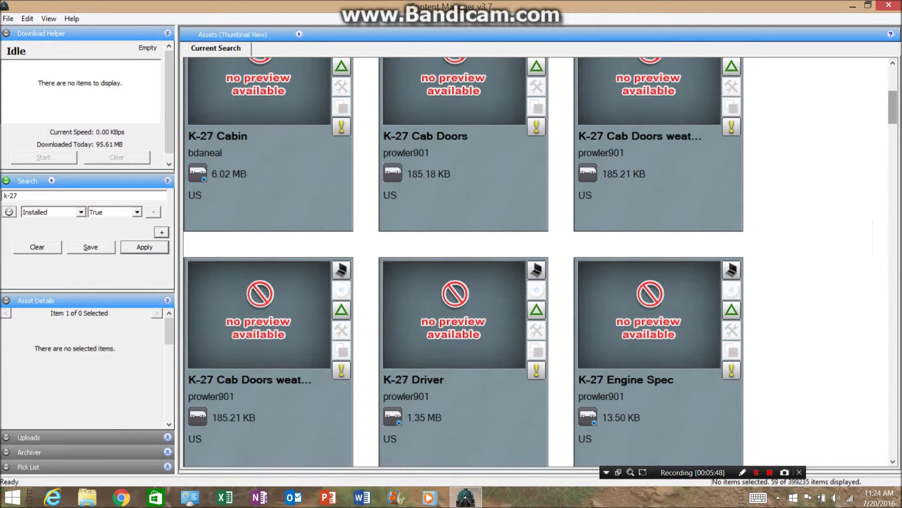
scroll(541, 261, "up", 3)
scroll(540, 261, "down", 2)
scroll(540, 260, "down", 3)
scroll(541, 260, "up", 5)
- Open the C&TS K-27 #463 asset for editing in Content Creator Plus
right_click(264, 129)
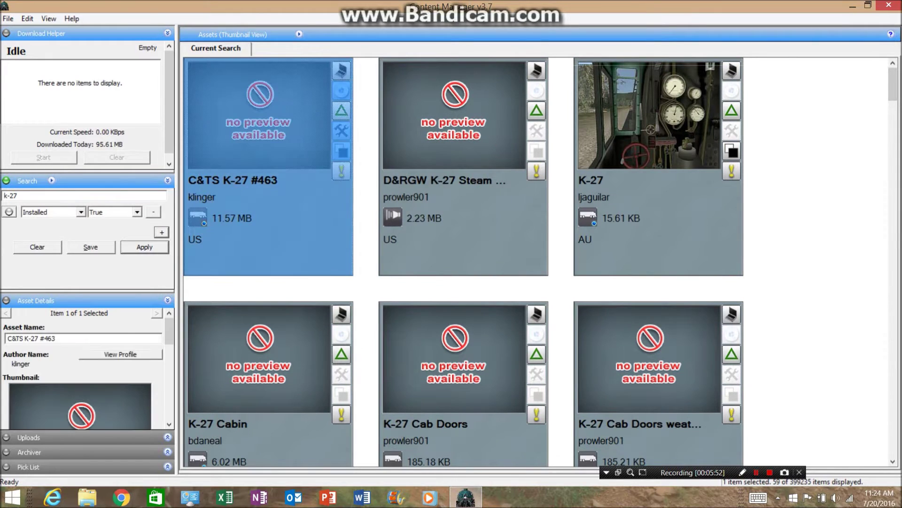
mouse_move(291, 373)
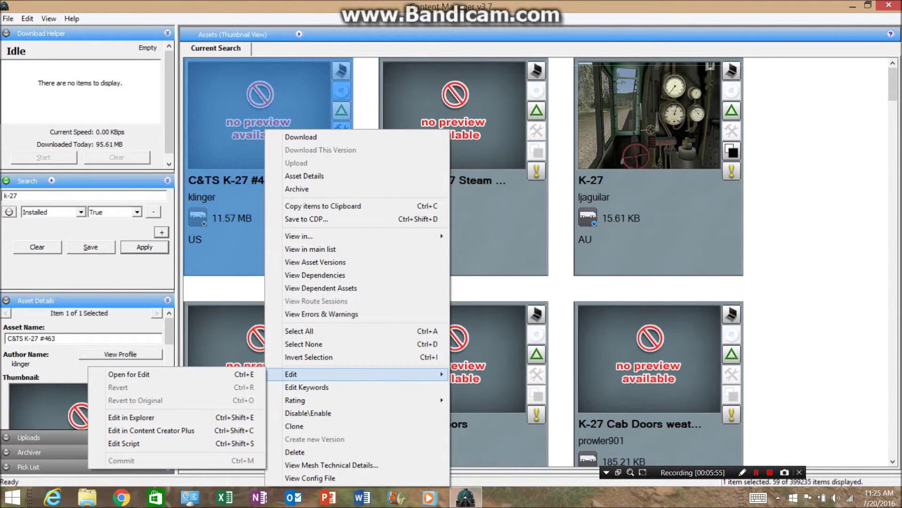
left_click(151, 430)
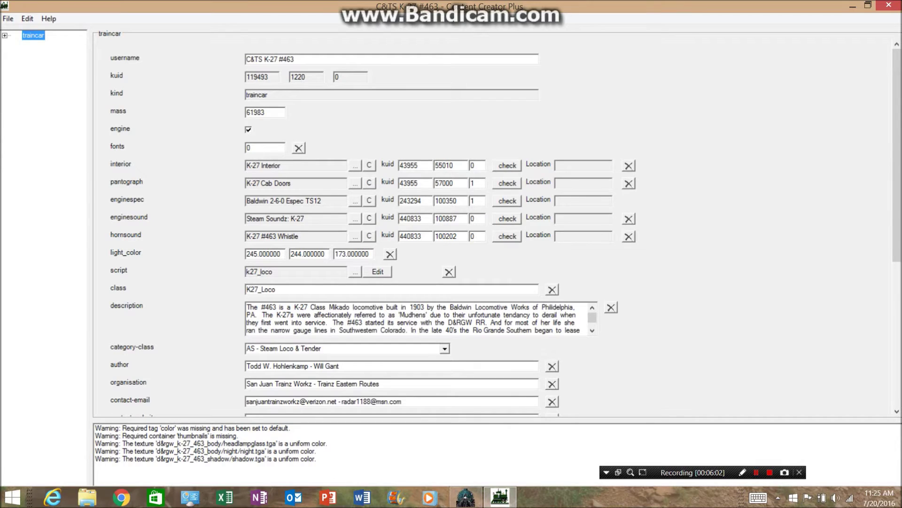
- Review the enginespec, enginesound and hornsound references of the C&TS K-27 #463 and the entries of its mesh-table
left_click(355, 201)
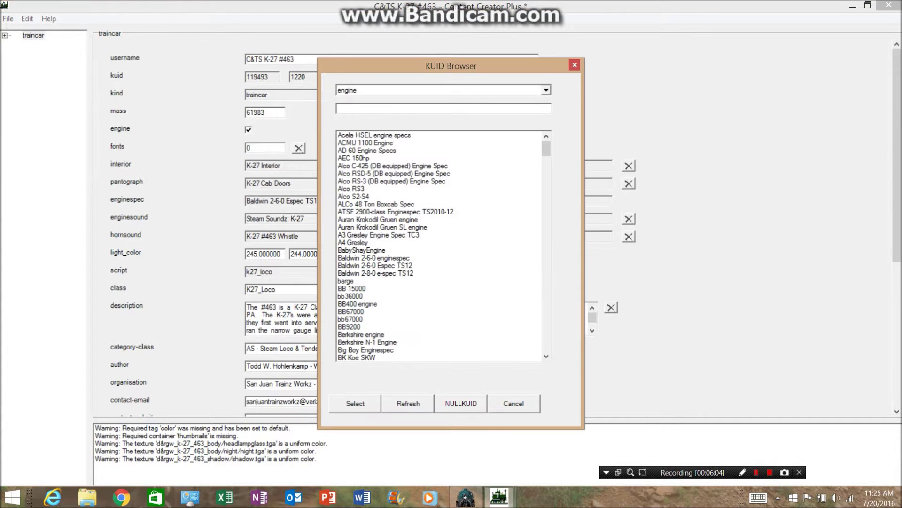
key("Escape")
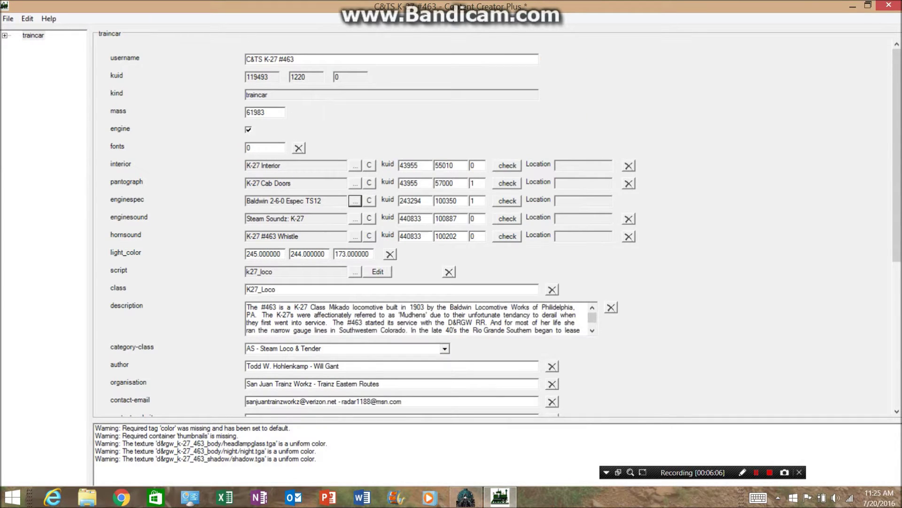
mouse_move(323, 201)
left_mouse_down()
mouse_move(246, 201)
mouse_move(323, 200)
left_mouse_up()
left_click_drag(305, 219, 291, 218)
left_click(305, 218)
mouse_move(245, 219)
left_mouse_down()
mouse_move(288, 218)
mouse_move(246, 219)
left_mouse_up()
left_click(305, 219)
mouse_move(305, 219)
left_mouse_down()
mouse_move(286, 218)
mouse_move(305, 219)
left_mouse_up()
scroll(470, 226, "down", 5)
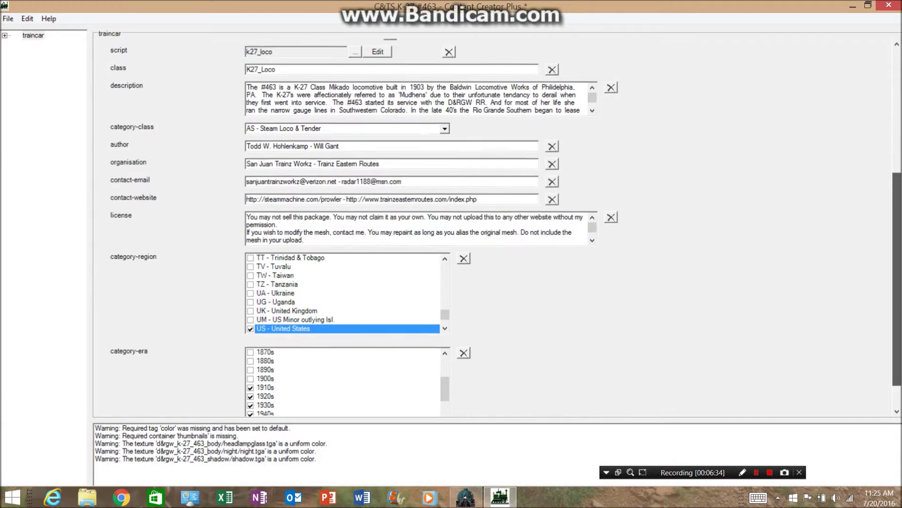
scroll(470, 226, "up", 5)
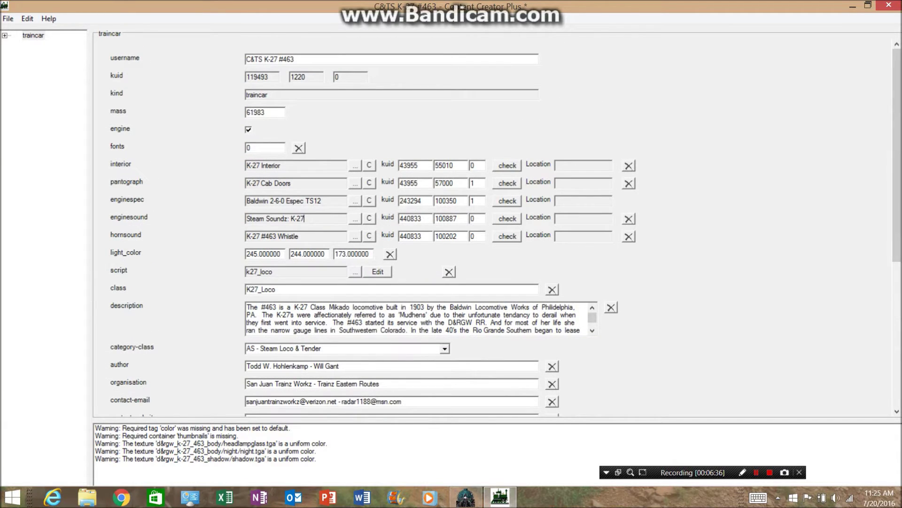
mouse_move(299, 236)
left_mouse_down()
mouse_move(246, 236)
mouse_move(299, 236)
left_mouse_up()
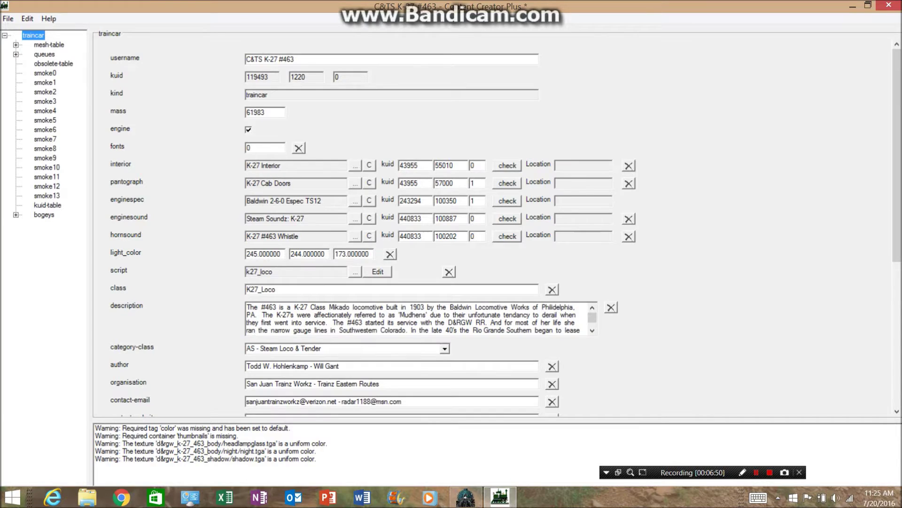
left_click(16, 45)
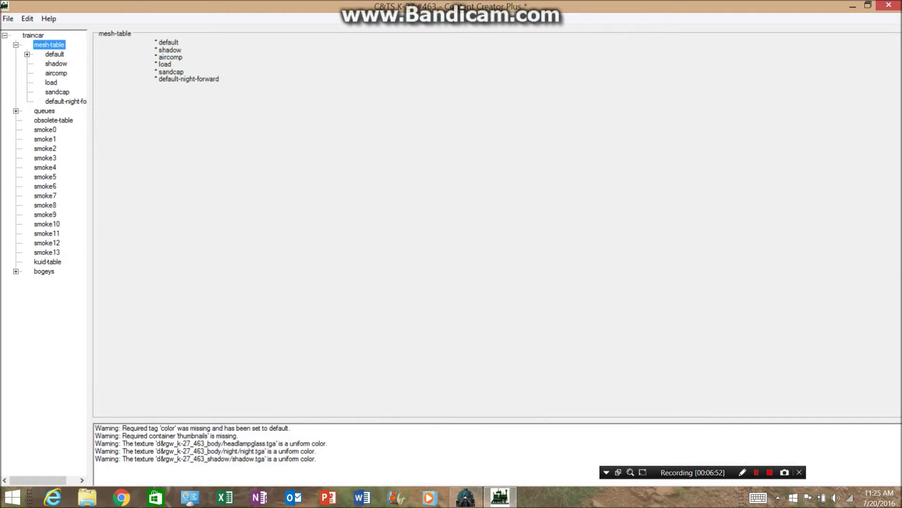
- Close the C&TS K-27 #463 asset in the editor, saving its config file
left_click(888, 5)
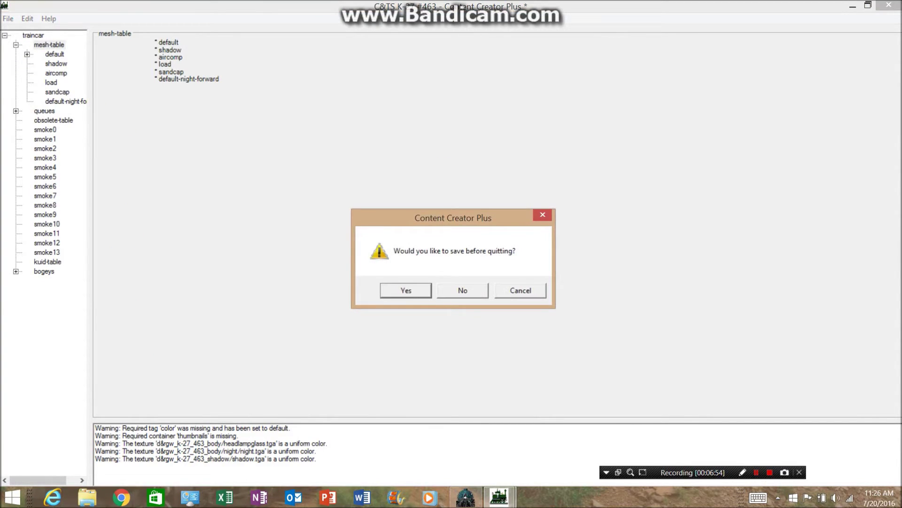
key("Return")
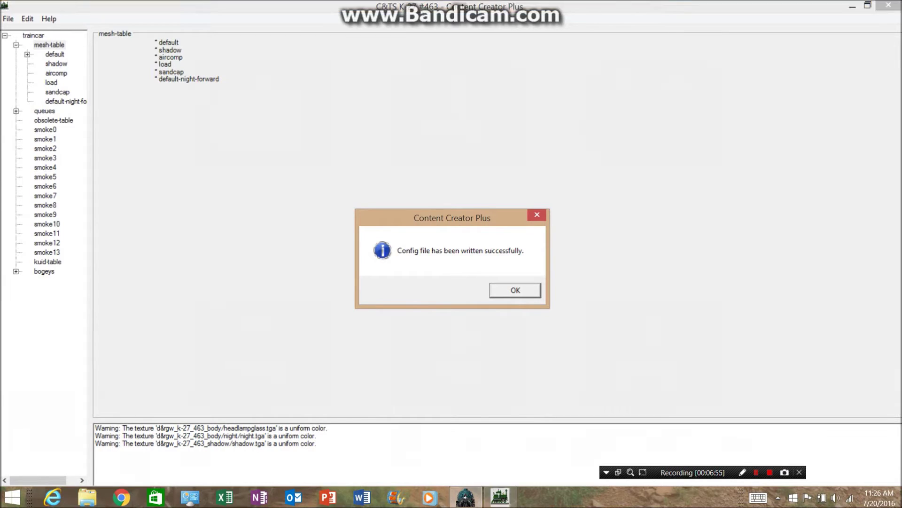
key("Return")
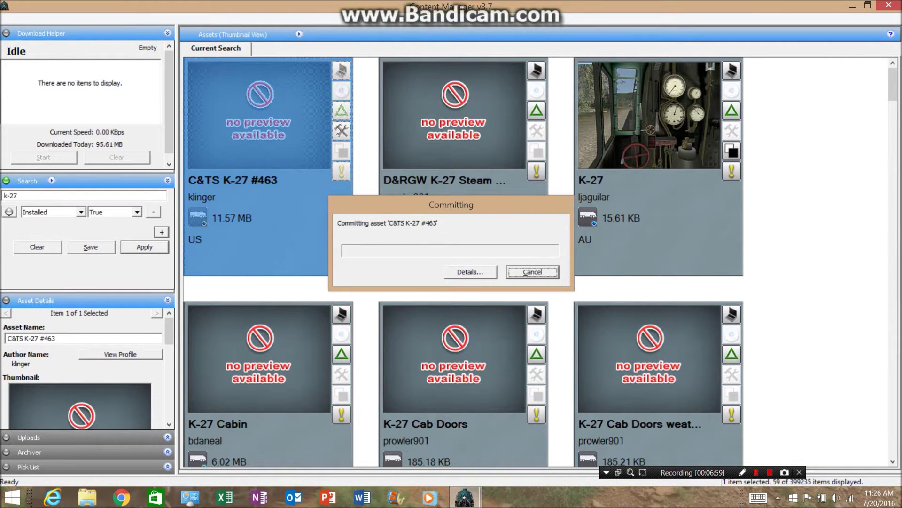
- Look through the list of installed K-27 locomotives, tenders and parts for remaining faulty assets
scroll(535, 262, "down", 1)
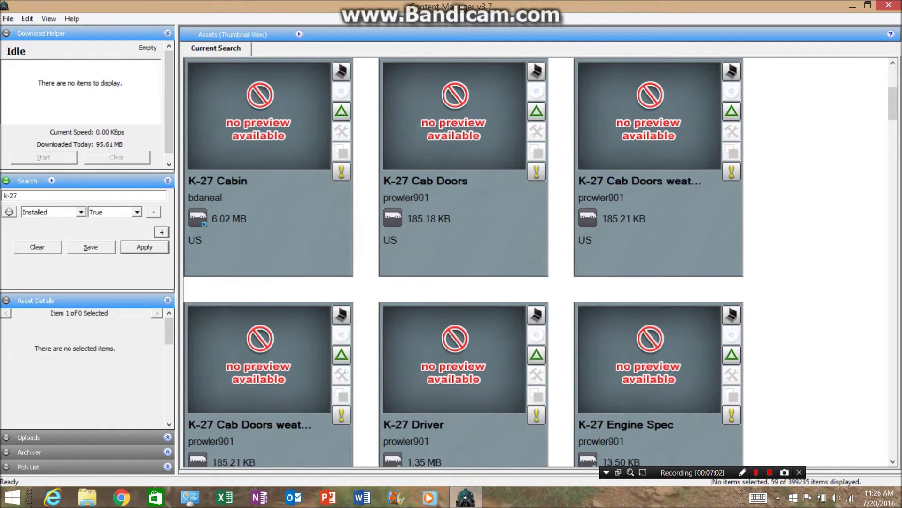
scroll(538, 263, "down", 8)
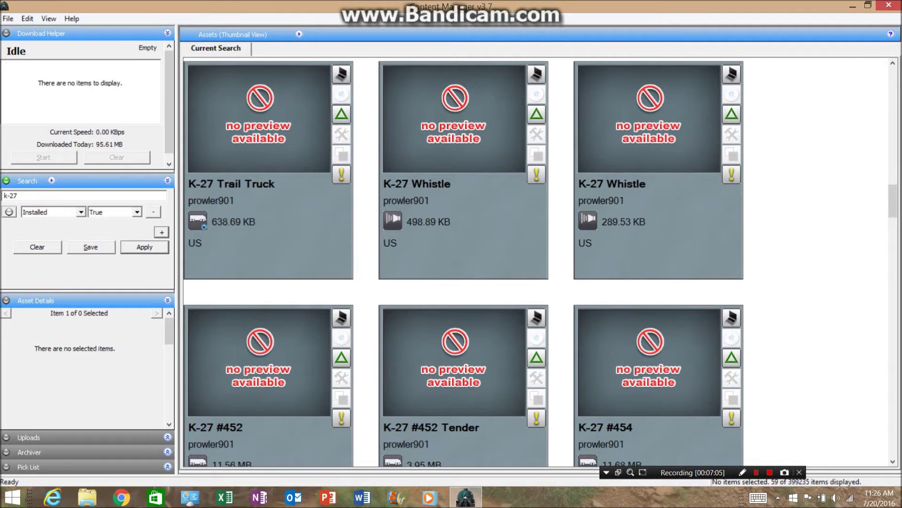
scroll(538, 263, "down", 10)
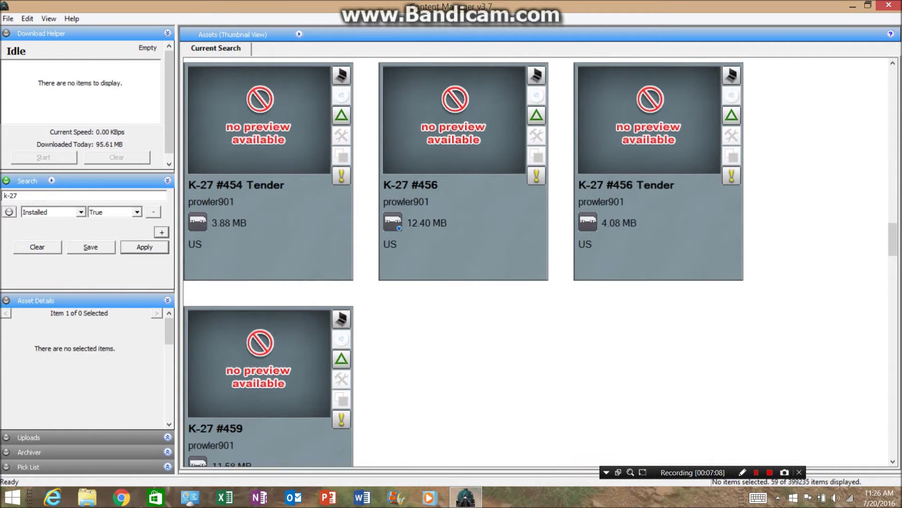
scroll(538, 264, "up", 12)
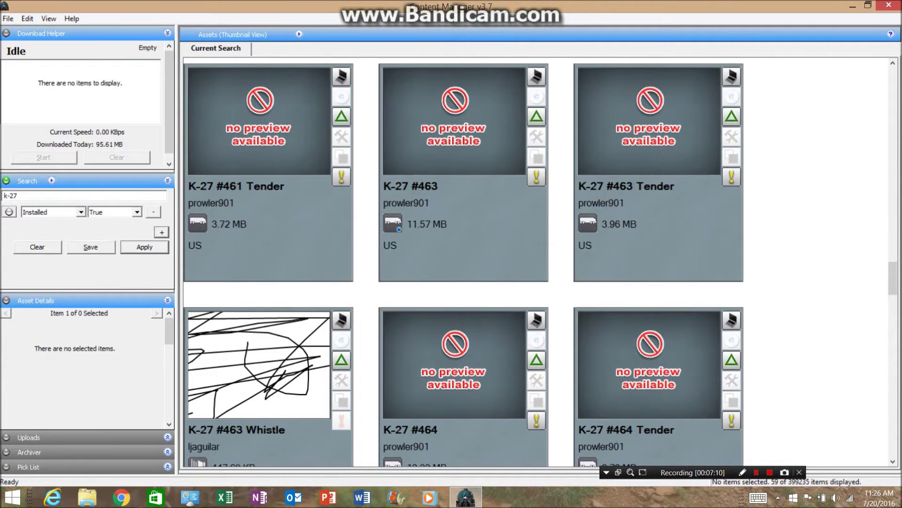
scroll(538, 263, "up", 10)
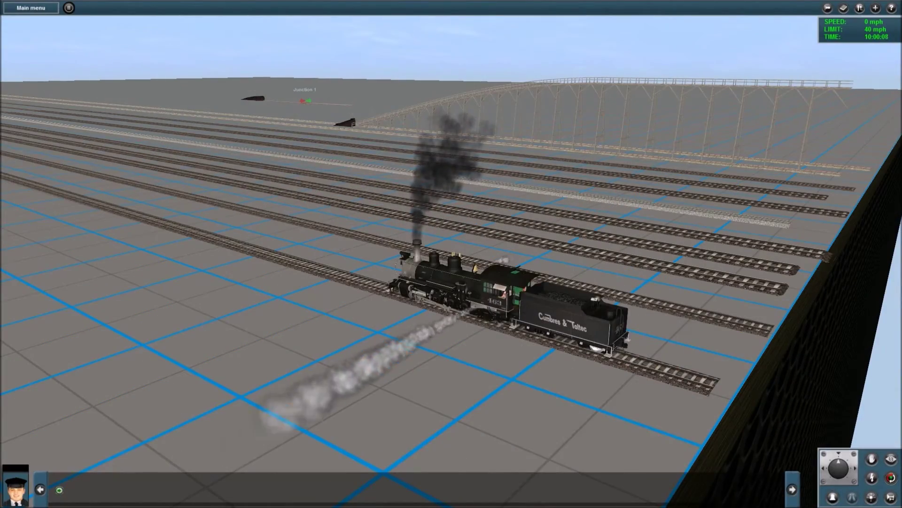
- In the Trainz driver session, inspect the Cumbres & Toltec #463 locomotive and tender from both sides
right_click_drag(451, 254, 587, 252)
scroll(452, 254, "up", 3)
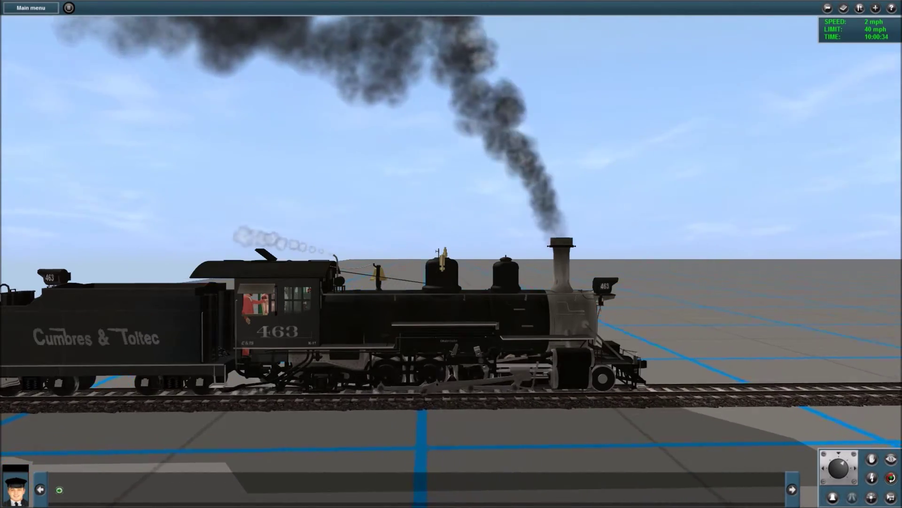
key("Right")
key("Down")
key("Right")
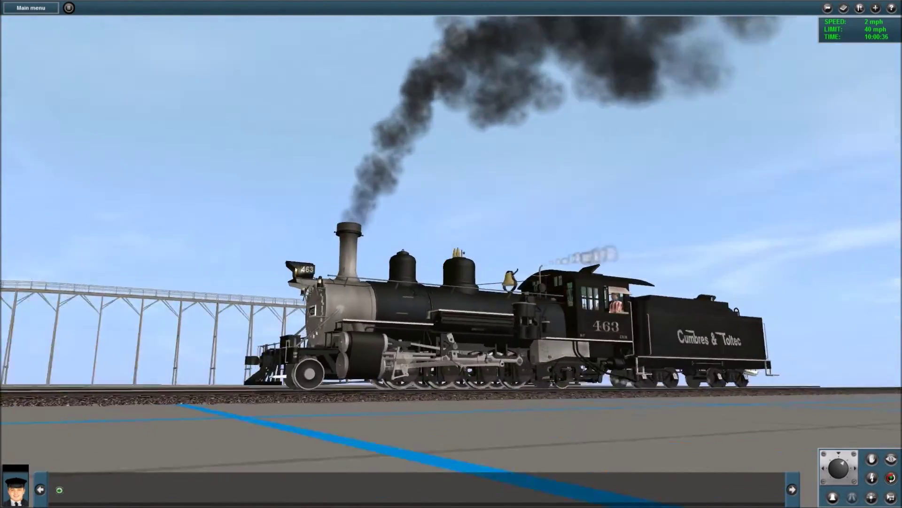
- Inspect the moving #463 locomotive and tender from the front and both sides
key("Left")
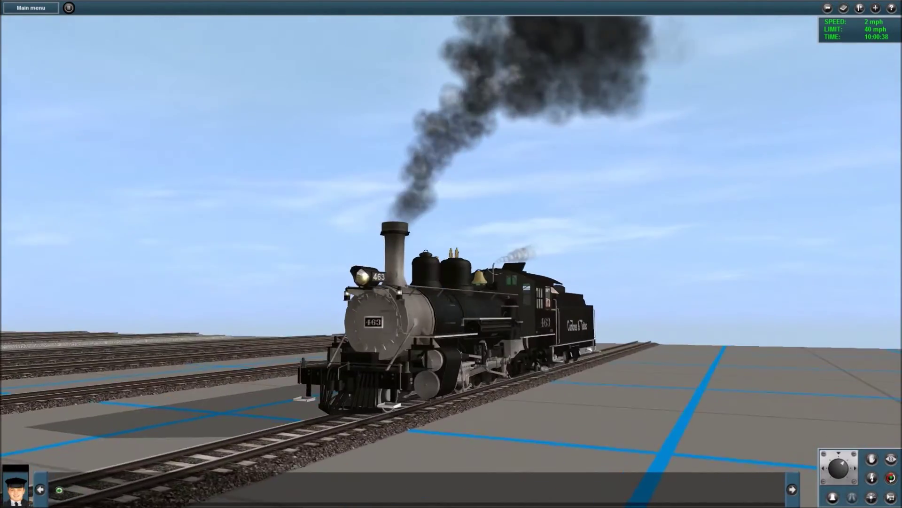
key("Right")
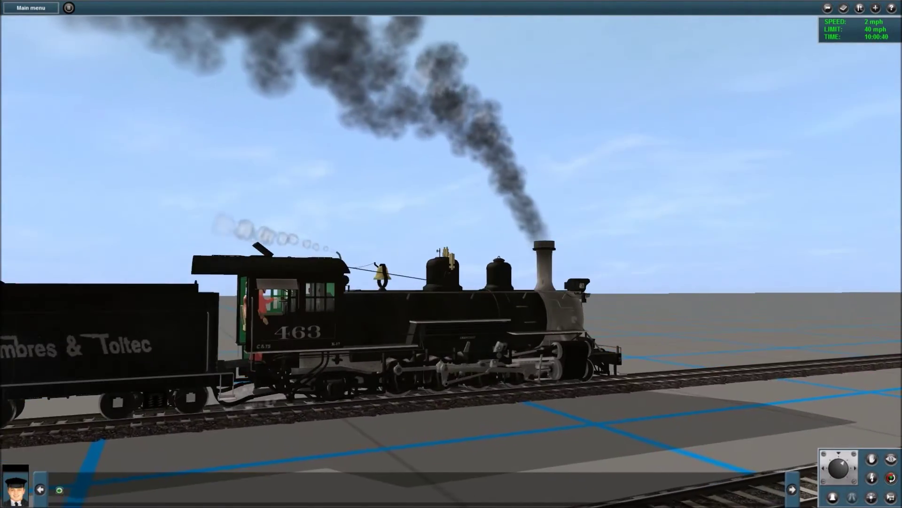
key("Up")
key("Down")
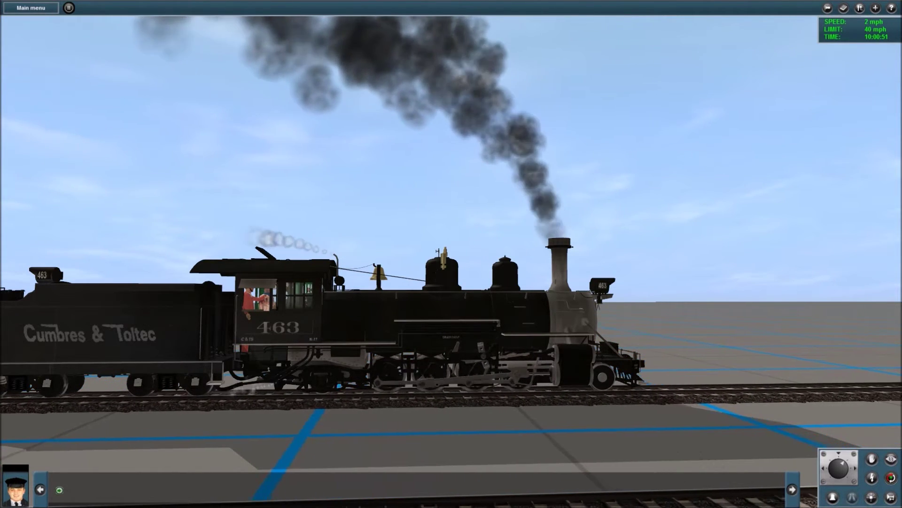
key("Right")
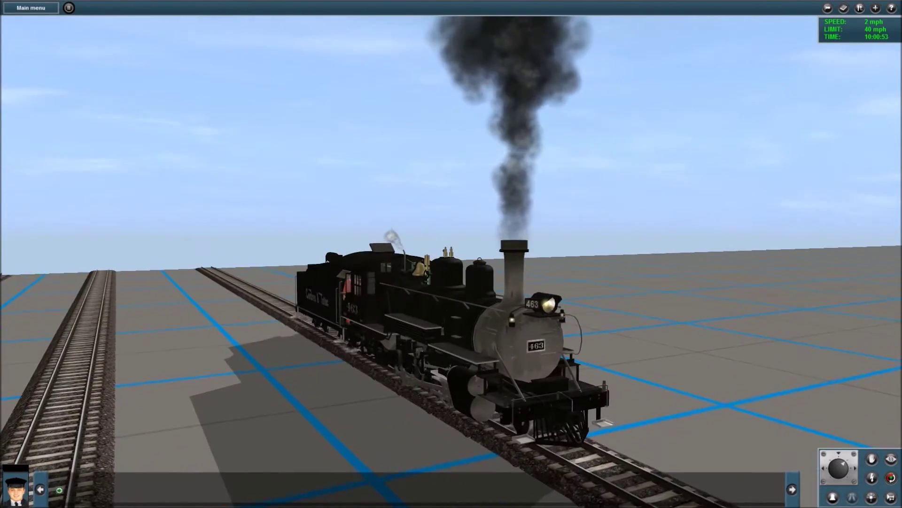
key("Left")
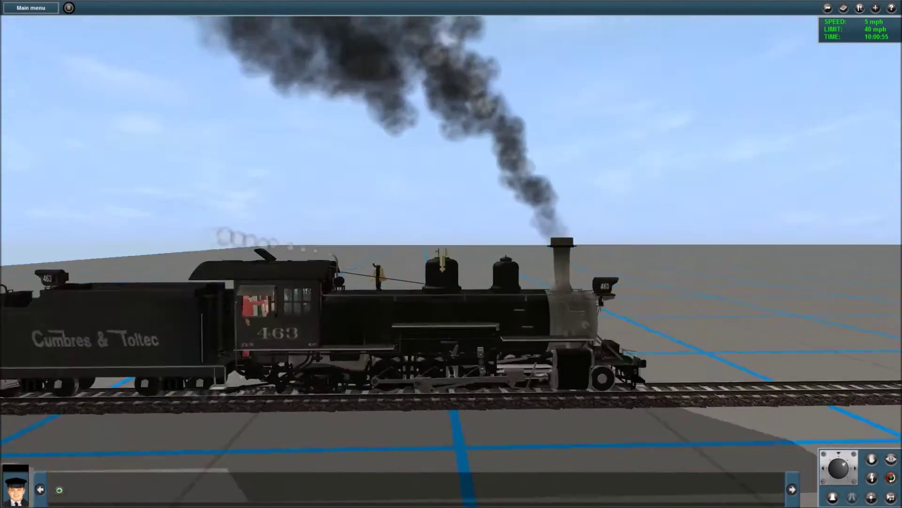
key("Right")
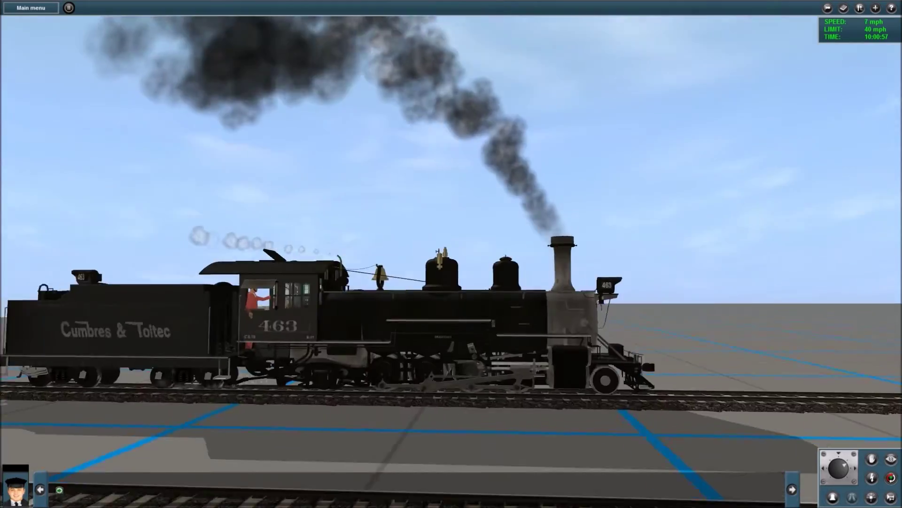
key("Page_Down")
key("Left")
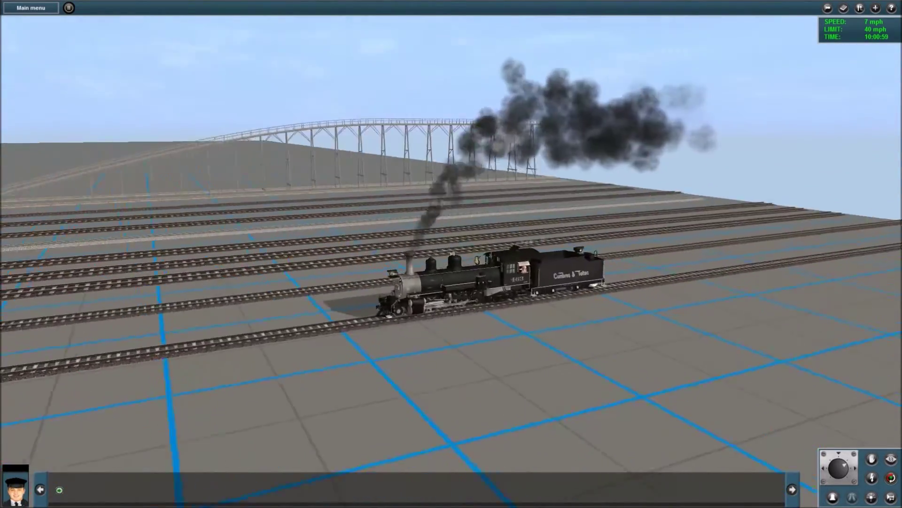
- Sound the whistle of the #463 and check its steam effect from both sides of the locomotive
key("Down")
key("Page_Up")
key("Left")
key("Down")
key("h")
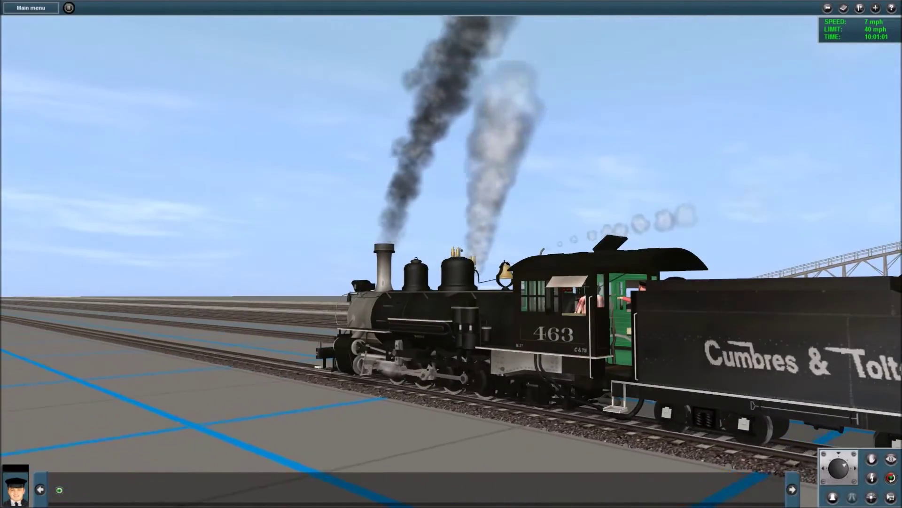
key("Right")
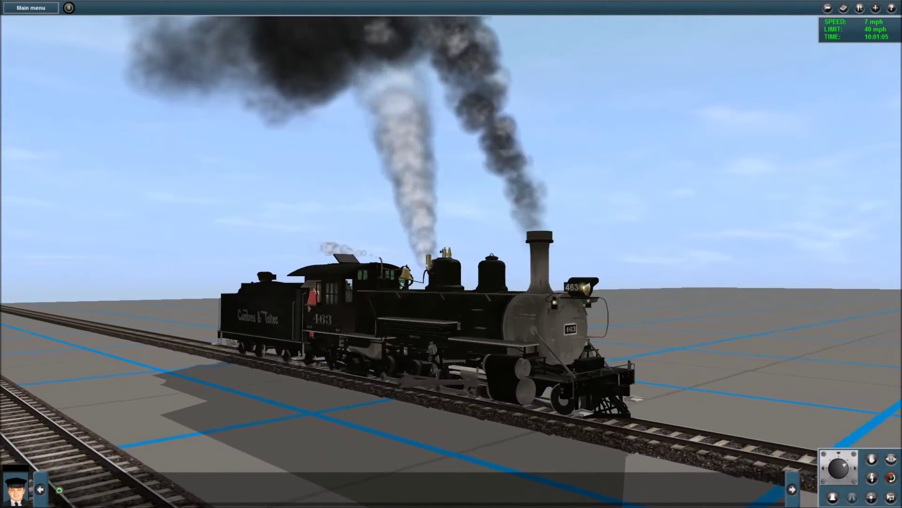
key("Left")
key("Page_Down")
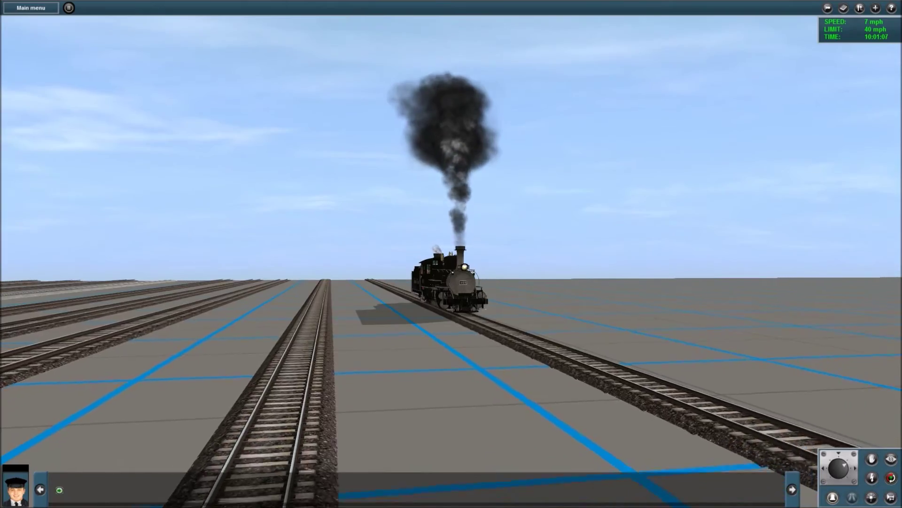
- Examine the running #463 close up along the boiler and cab, from track level, and from a raised distant view
key("Right")
key("Up")
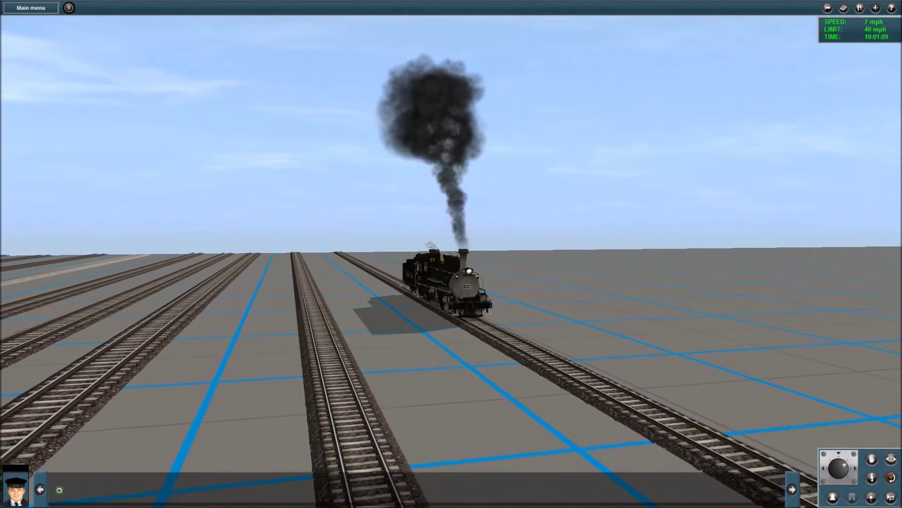
key("Right")
key("Page_Up")
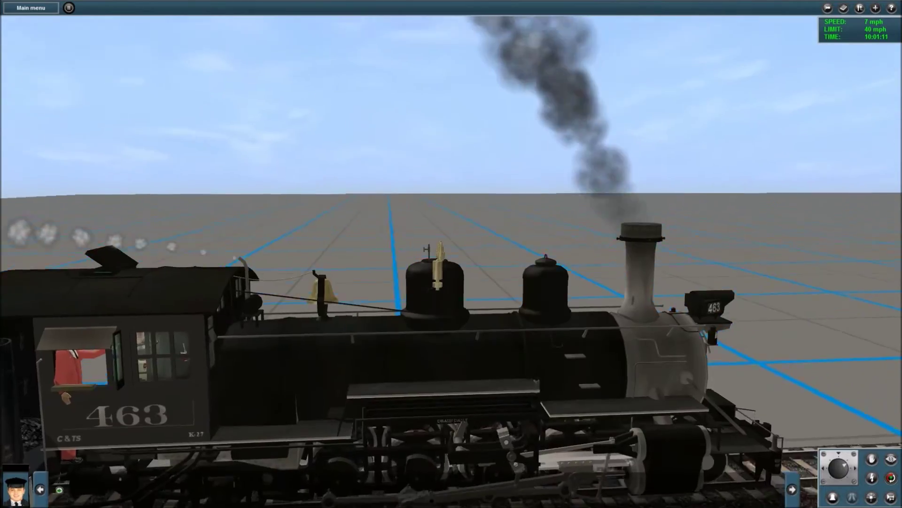
key("Left")
key("Down")
key("Left")
key("Right")
key("Page_Down")
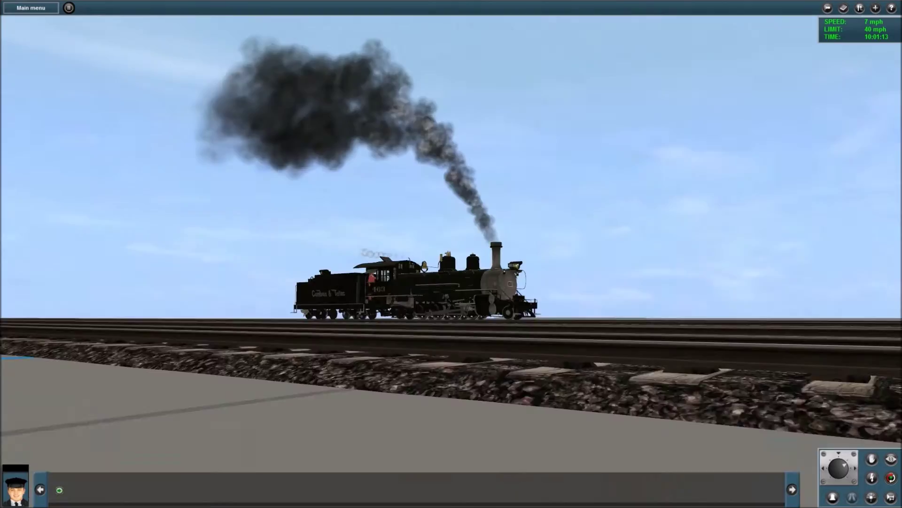
key("Up")
key("Up")
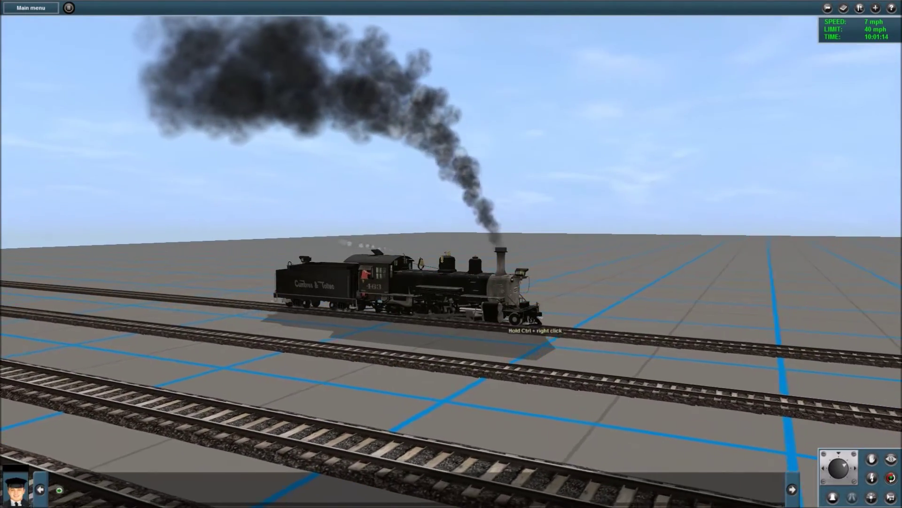
key("Left")
key("Up")
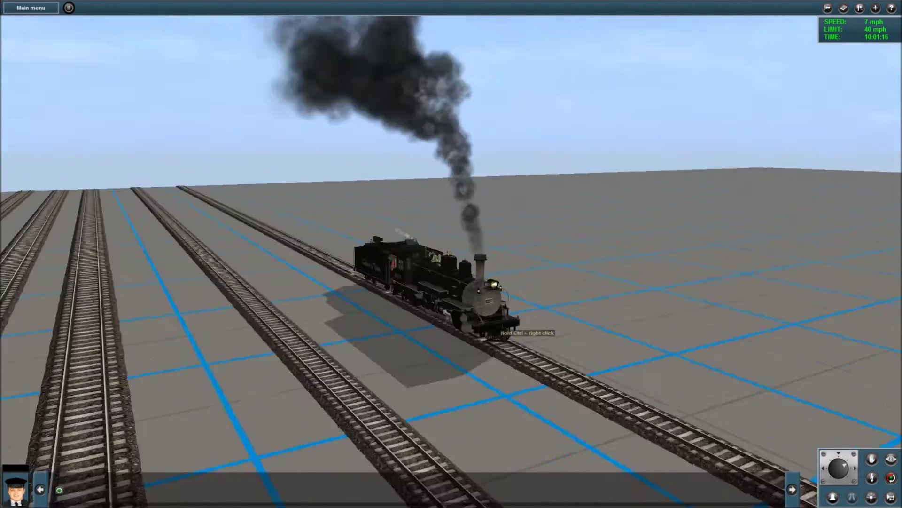
- Bring the #463 to a stop and view it from the side and front
key("s")
key("Left")
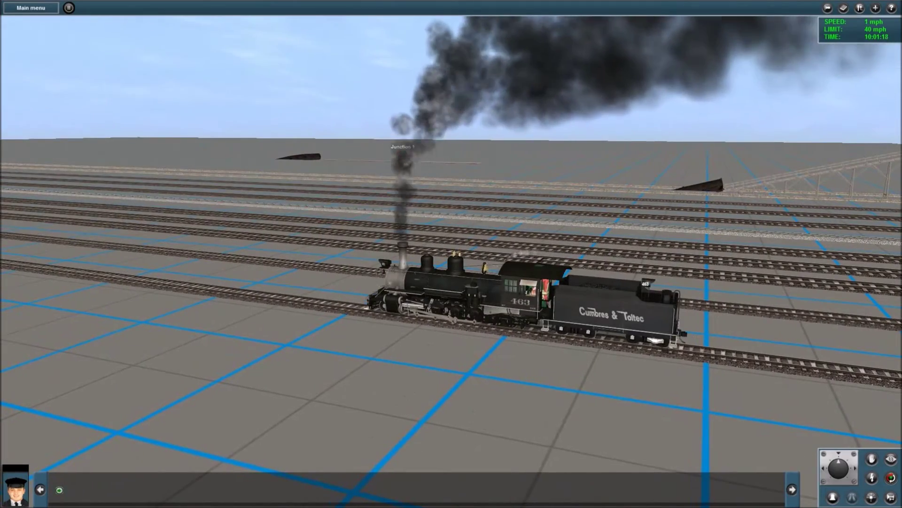
key("Left")
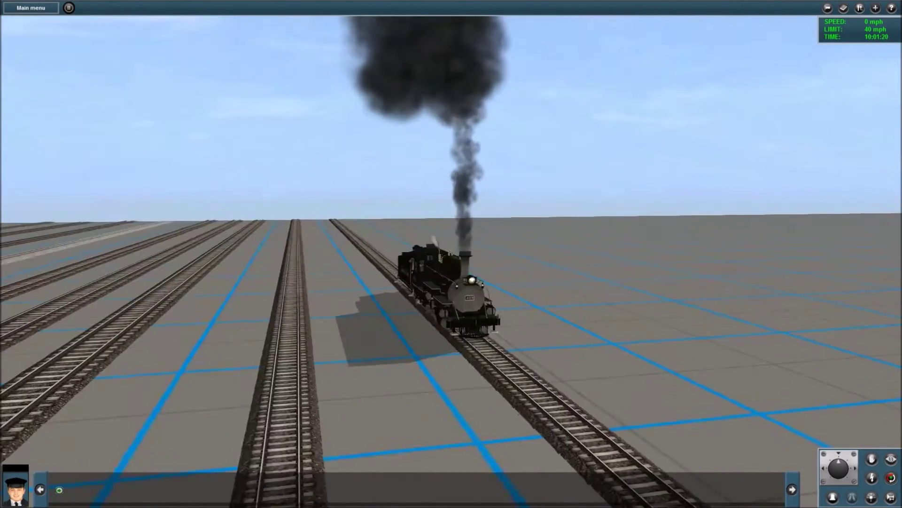
key("Right")
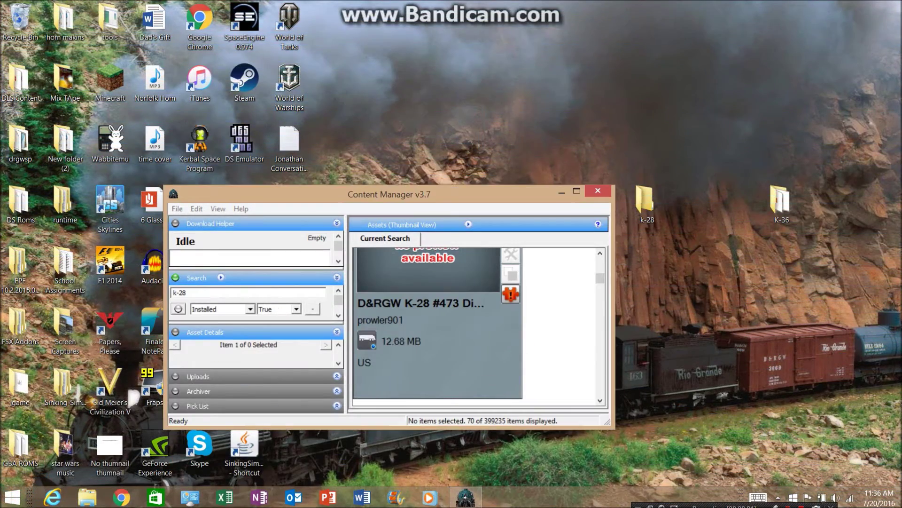
- Switch to Content Manager, maximize its window, and look through the installed K-28 assets for faulty entries
left_click_drag(451, 198, 475, 0)
scroll(463, 258, "up", 1)
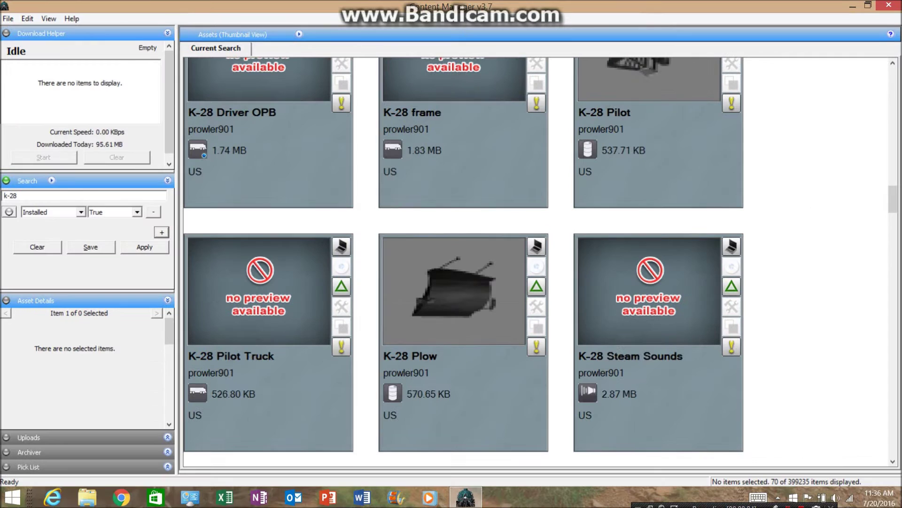
scroll(463, 258, "up", 1)
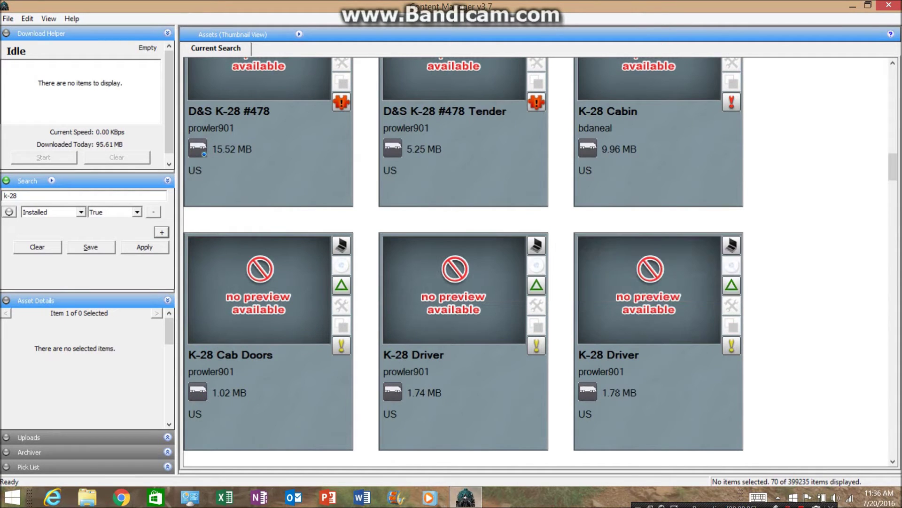
scroll(463, 259, "up", 1)
scroll(463, 258, "up", 1)
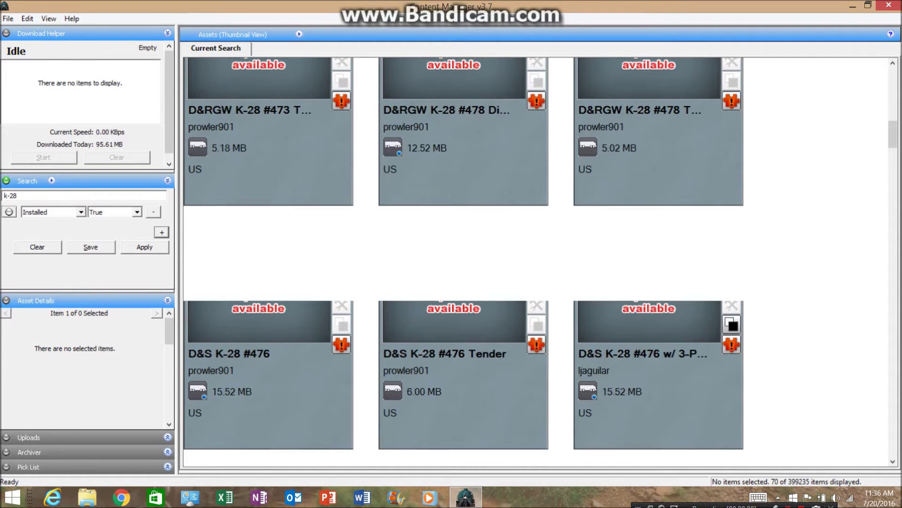
scroll(463, 259, "up", 2)
scroll(463, 259, "down", 3)
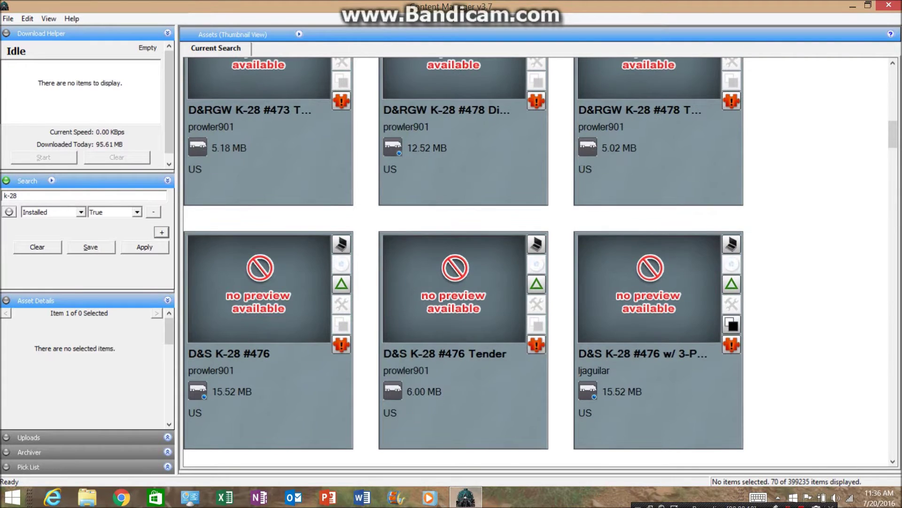
scroll(463, 258, "down", 1)
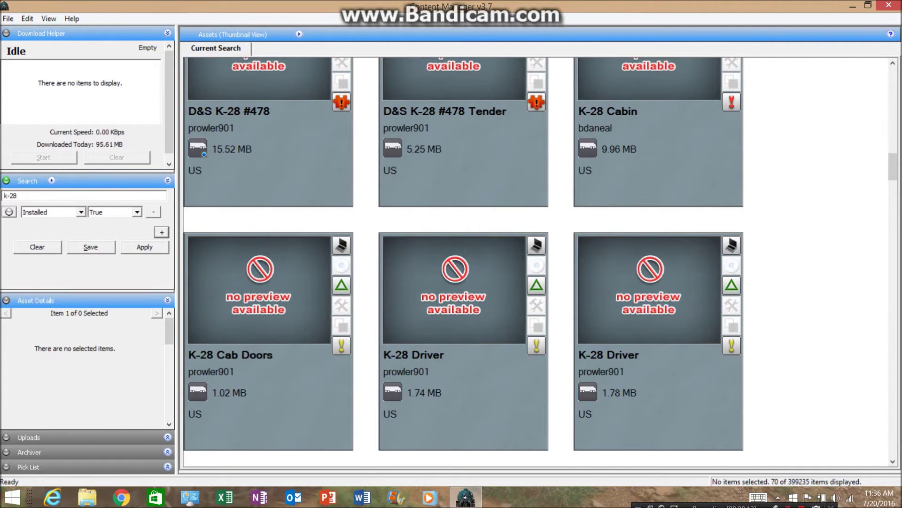
- Add a Faulty = True filter to the installed K-28 search and check the faulty assets
left_click(81, 219)
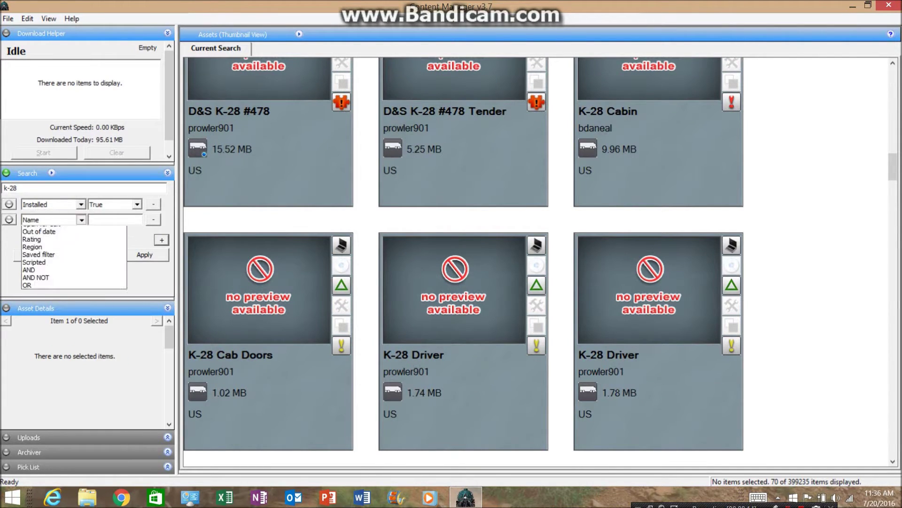
left_click(51, 299)
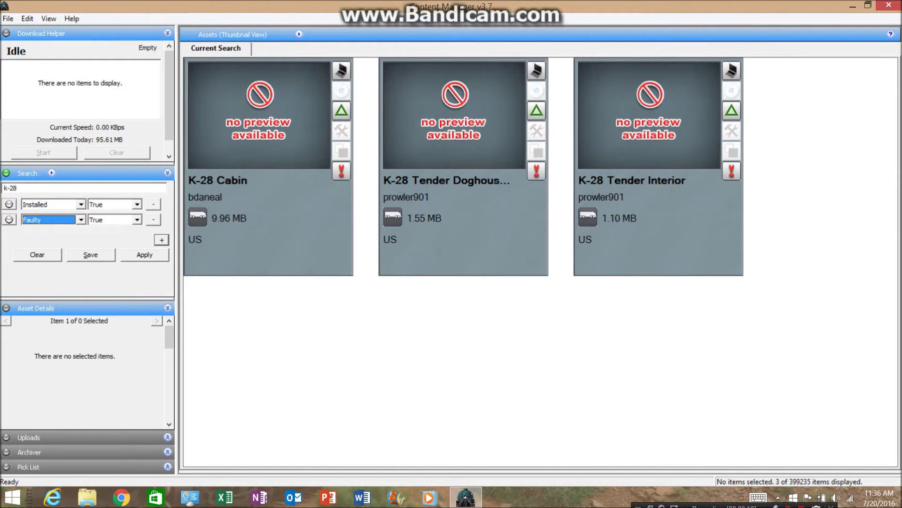
left_click_drag(330, 391, 668, 239)
left_click_drag(792, 179, 437, 269)
left_click_drag(472, 219, 790, 249)
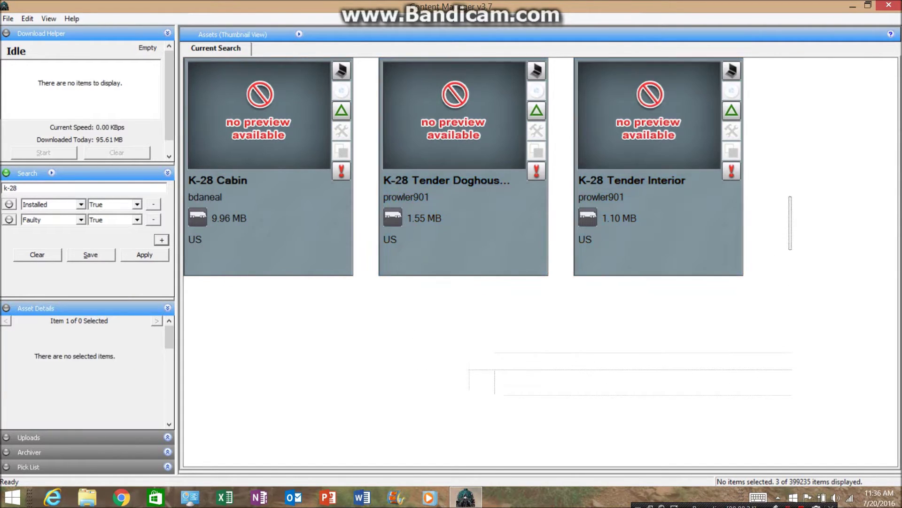
left_click(658, 167)
left_click(268, 167)
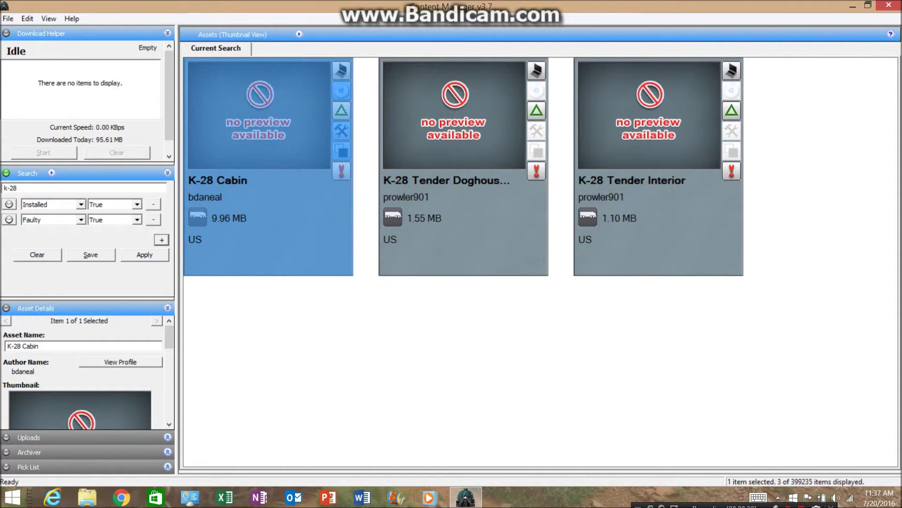
left_click(470, 372)
- Open the K-28 Tender Doghouse Interior asset in Content Creator Plus and accept the config file upgrade
left_click_drag(431, 193, 679, 323)
left_click_drag(715, 203, 502, 244)
right_click(471, 235)
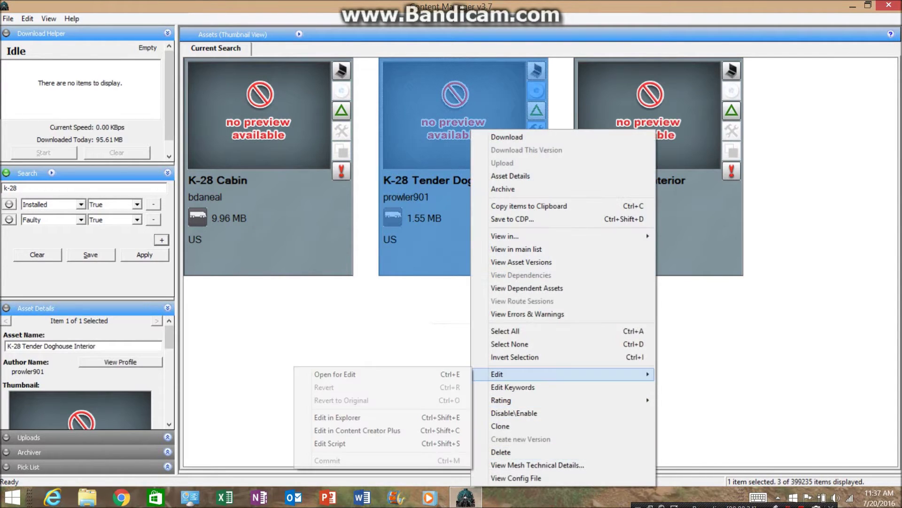
mouse_move(497, 373)
left_click(382, 387)
key("Escape")
right_click(452, 235)
mouse_move(497, 374)
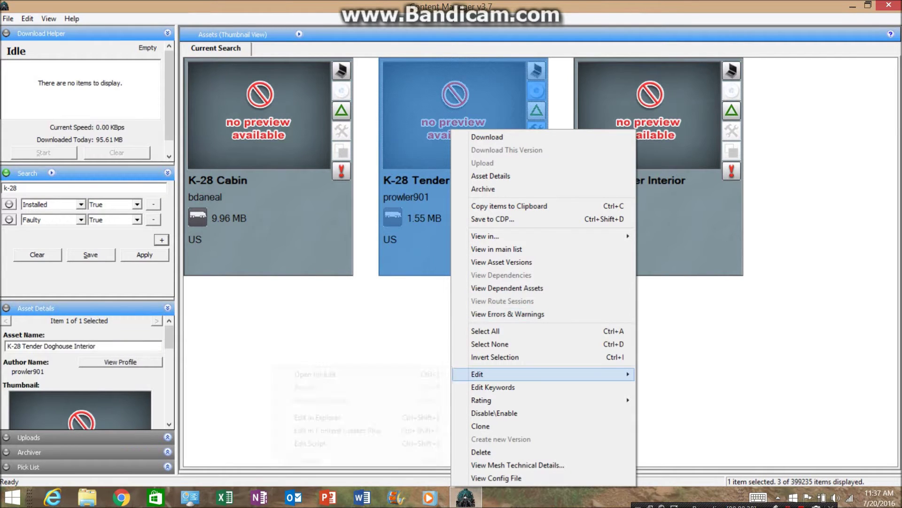
left_click(338, 430)
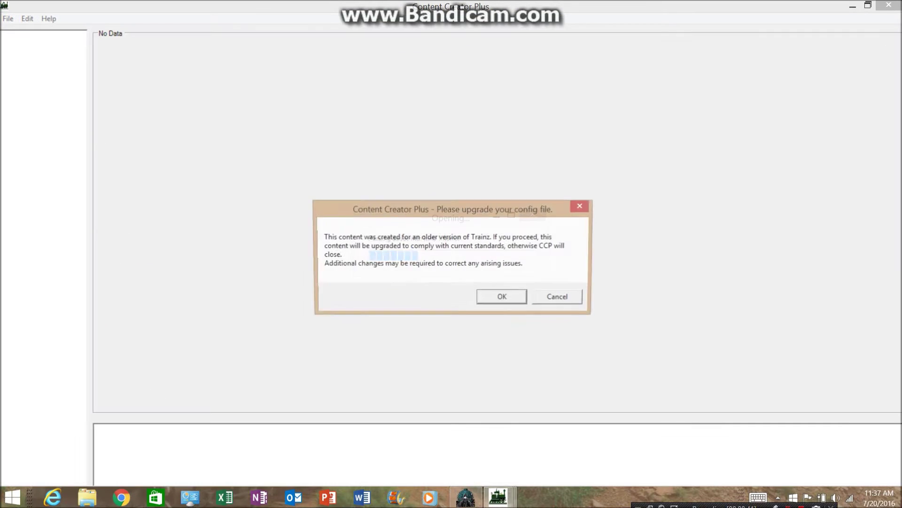
key("Return")
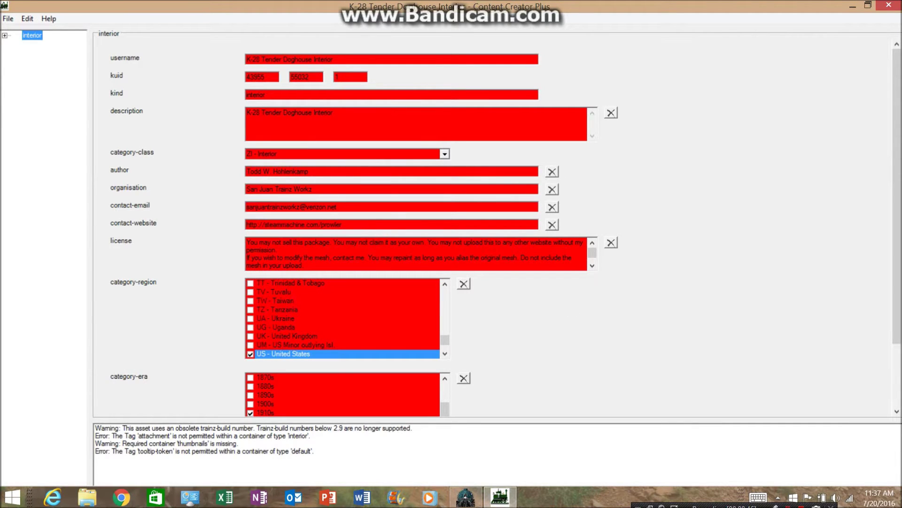
- Highlight the 'attachment' tag error and check the cameralist and the mesh-table's default entry for disallowed tags
mouse_move(896, 188)
left_mouse_down()
mouse_move(896, 248)
mouse_move(897, 188)
left_mouse_up()
left_click(202, 435)
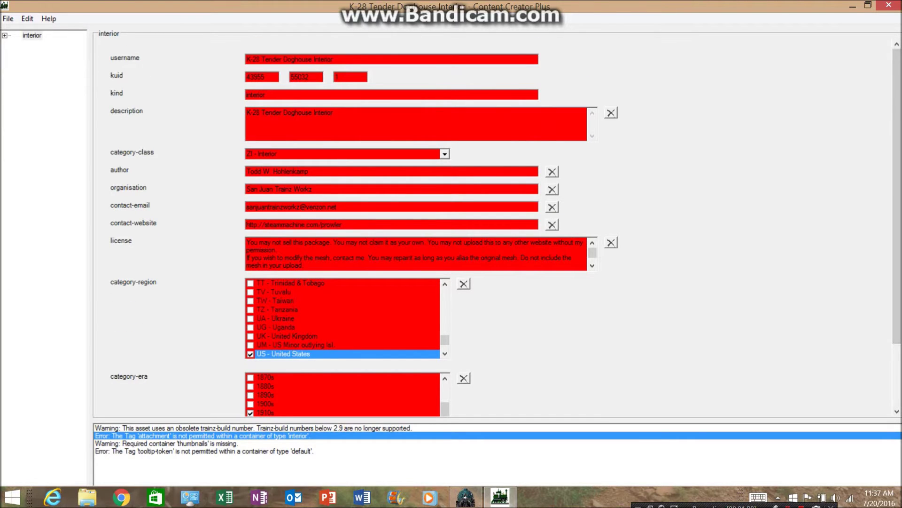
double_click(32, 35)
left_click(52, 45)
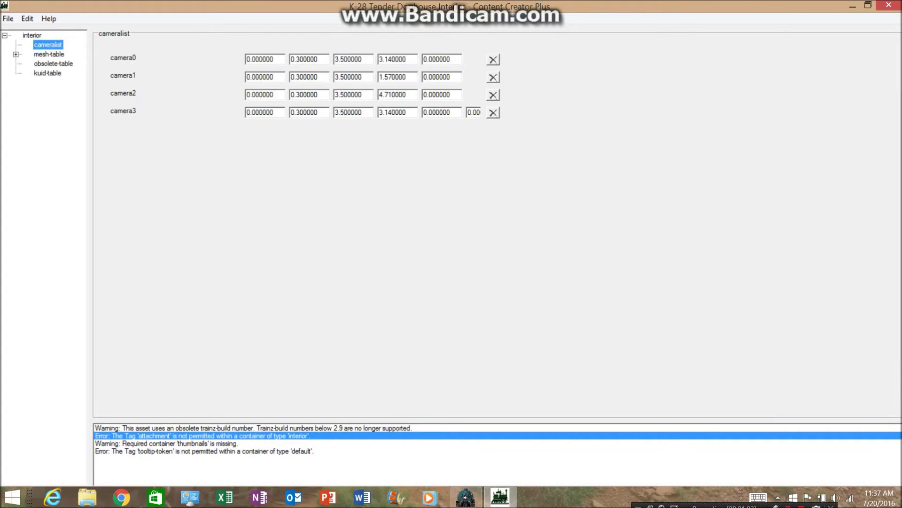
left_click(49, 54)
left_click(16, 54)
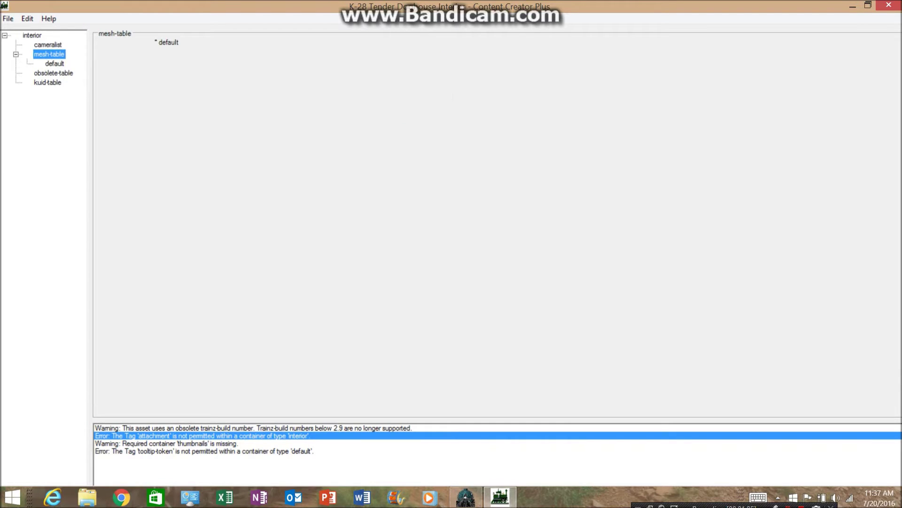
left_click(54, 63)
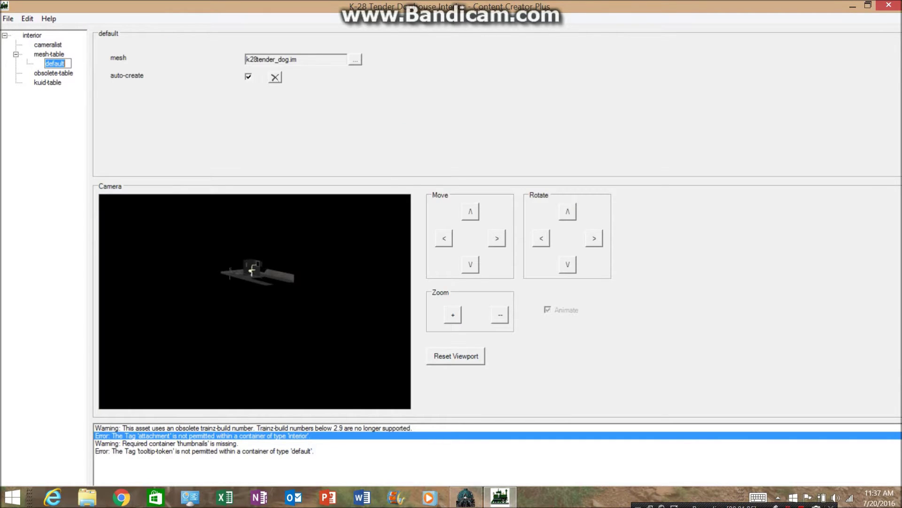
- Review the interior's main properties for the 'attachment' tag, close Content Creator Plus and commit the K-28 Tender Doghouse Interior asset
left_click(32, 35)
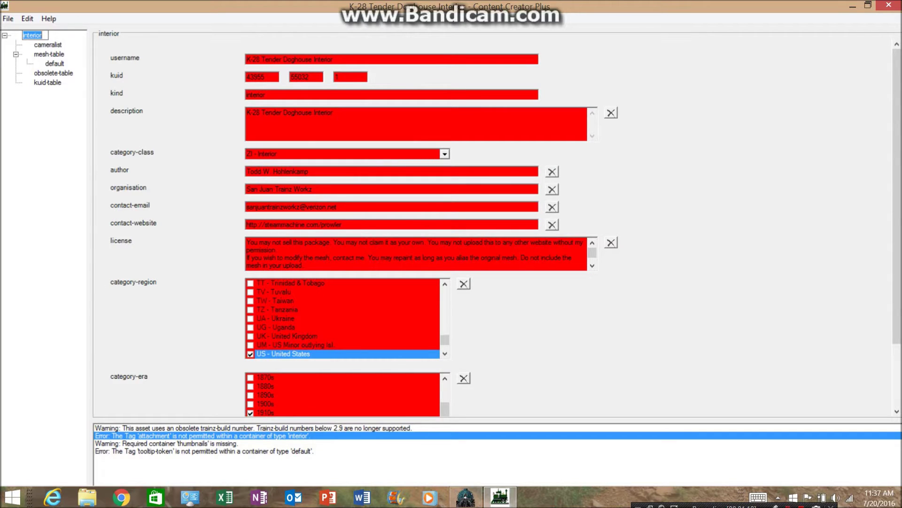
scroll(498, 225, "down", 3)
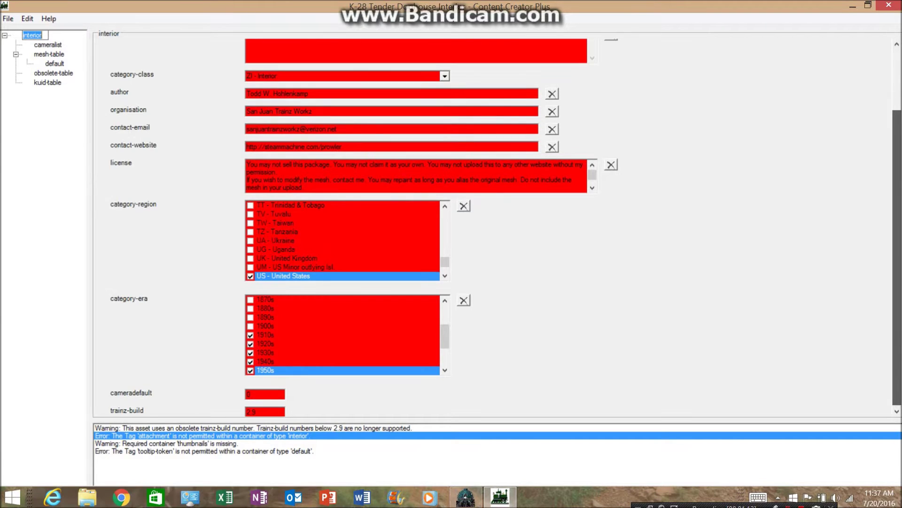
scroll(498, 225, "up", 3)
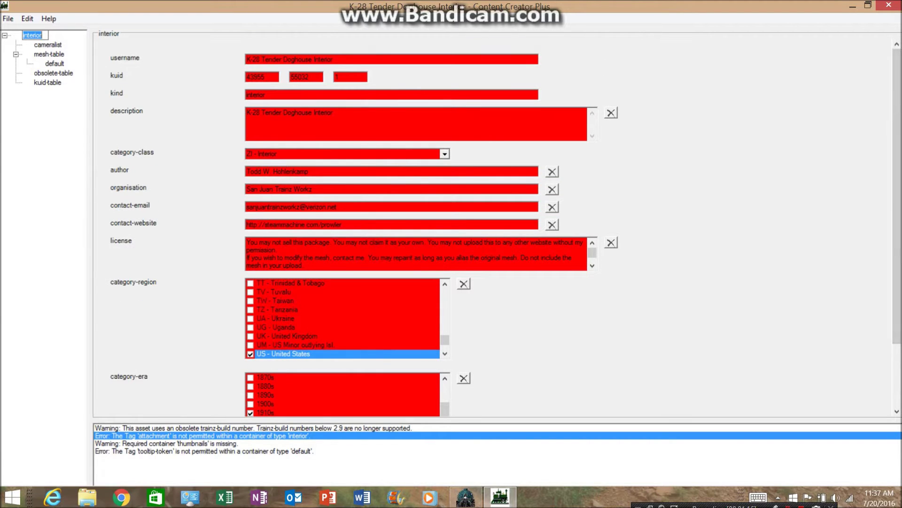
left_click(889, 5)
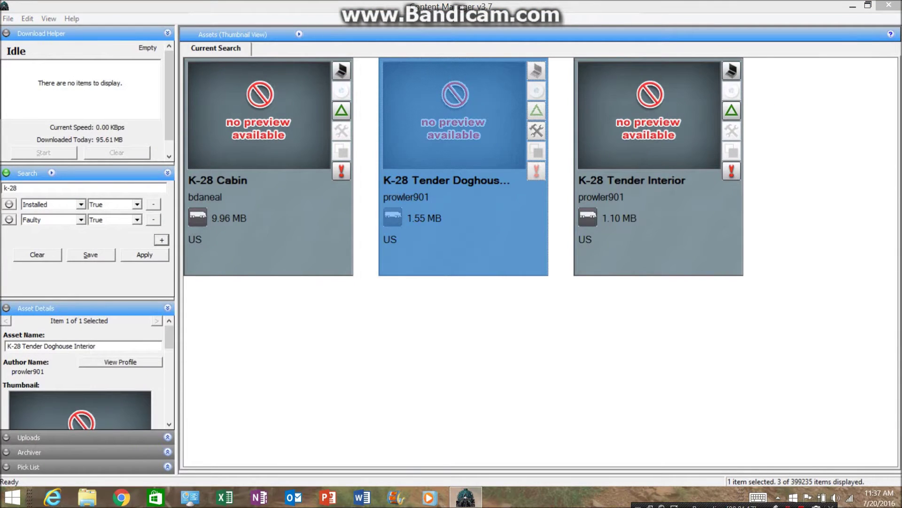
key("ctrl+m")
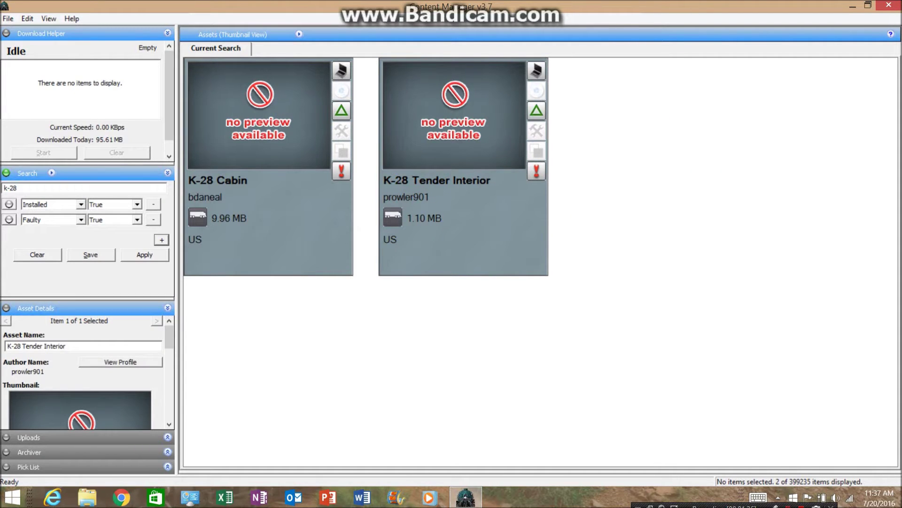
- Upgrade the K-28 Tender Interior's config file in Content Creator Plus, close the editor and commit the asset
right_click(453, 129)
mouse_move(489, 373)
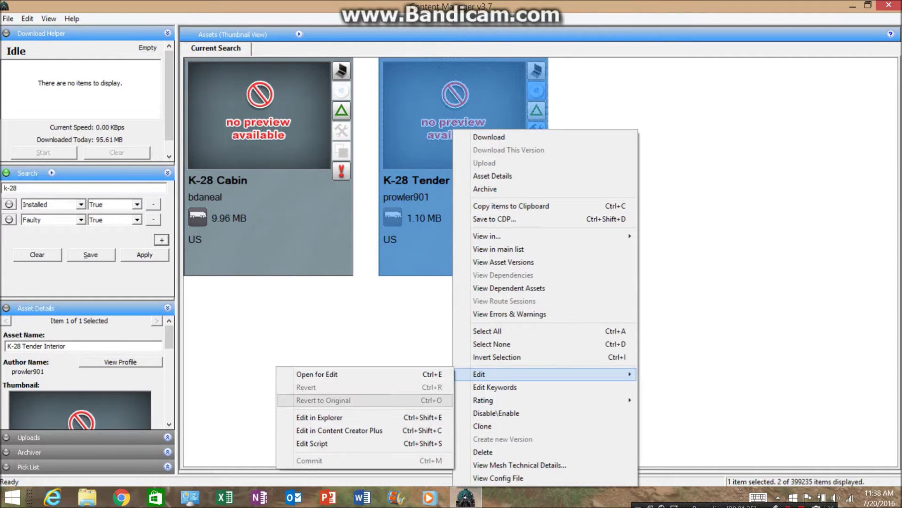
left_click(340, 430)
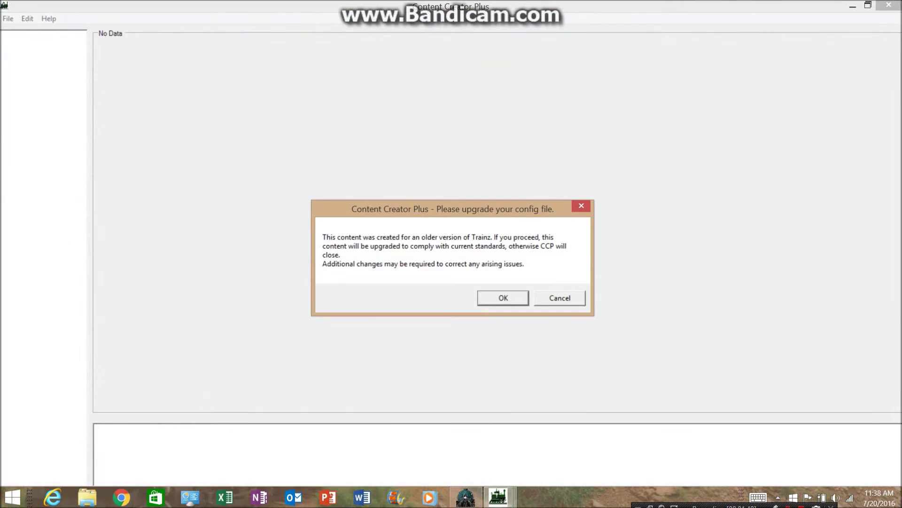
key("Return")
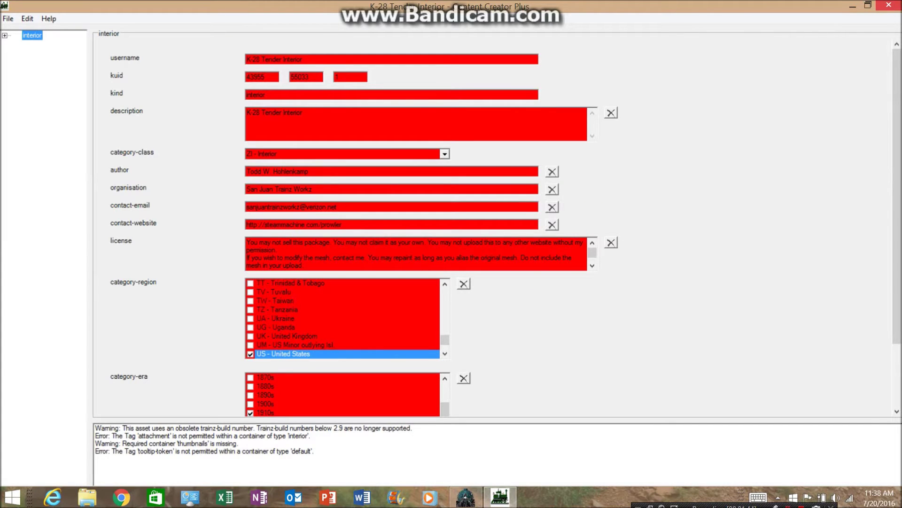
key("alt+F4")
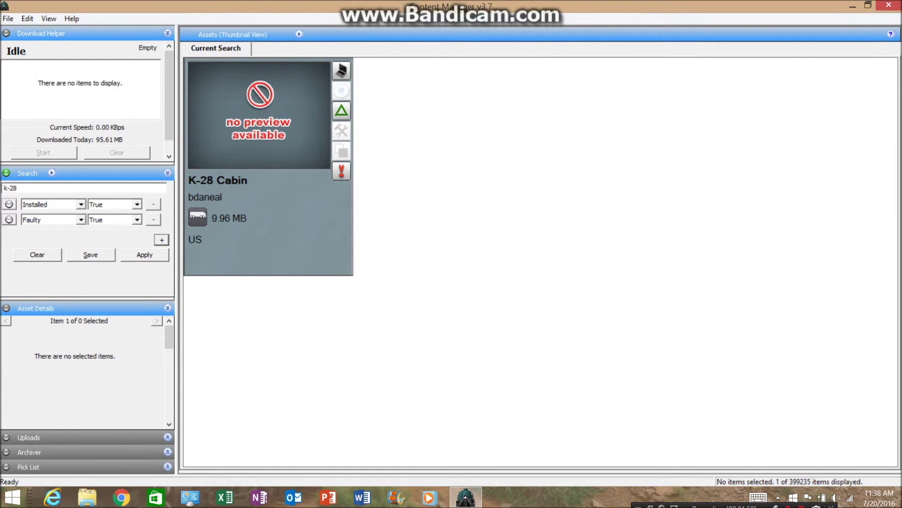
- View the K-28 Cabin's errors and warnings and read which textures and meshes they concern
right_click(304, 130)
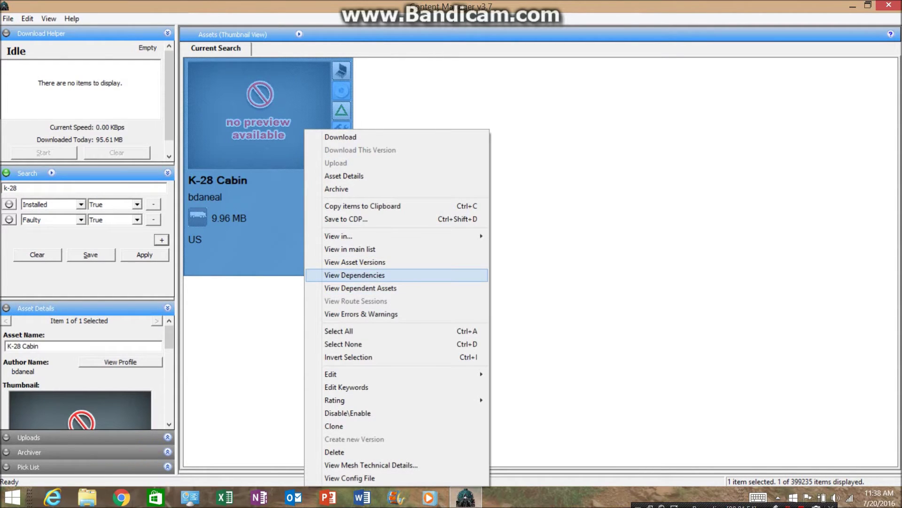
mouse_move(339, 374)
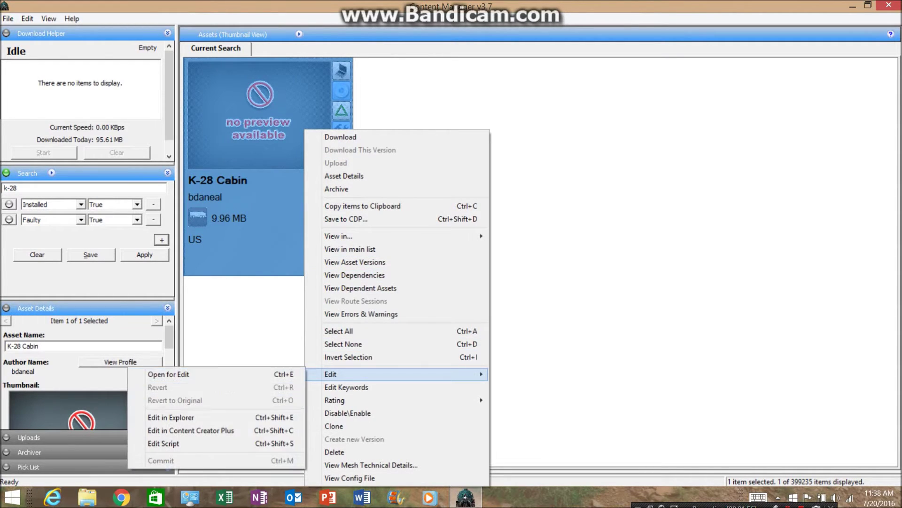
left_click(361, 314)
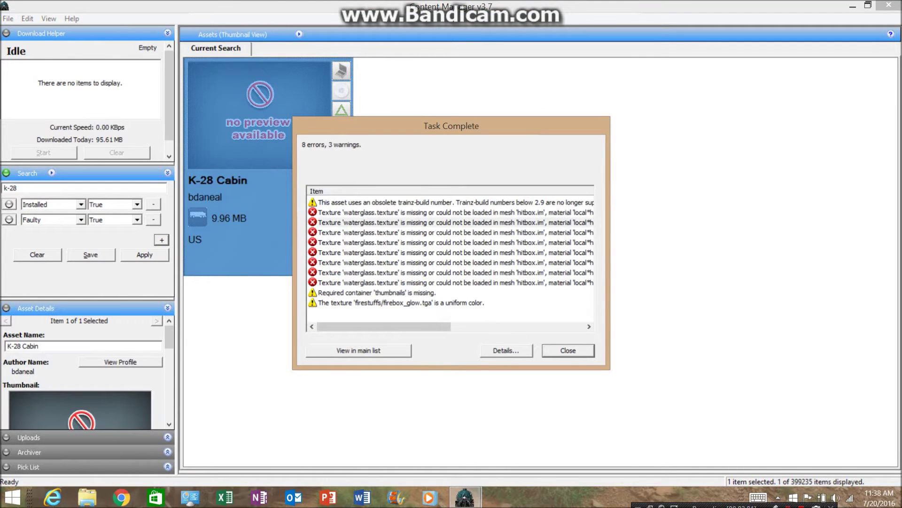
left_click_drag(384, 326, 443, 326)
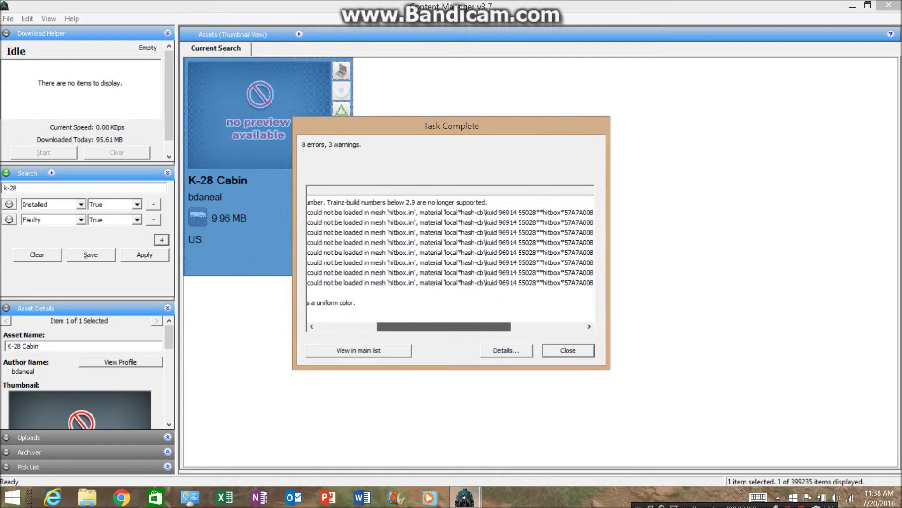
scroll(450, 263, "right", 3)
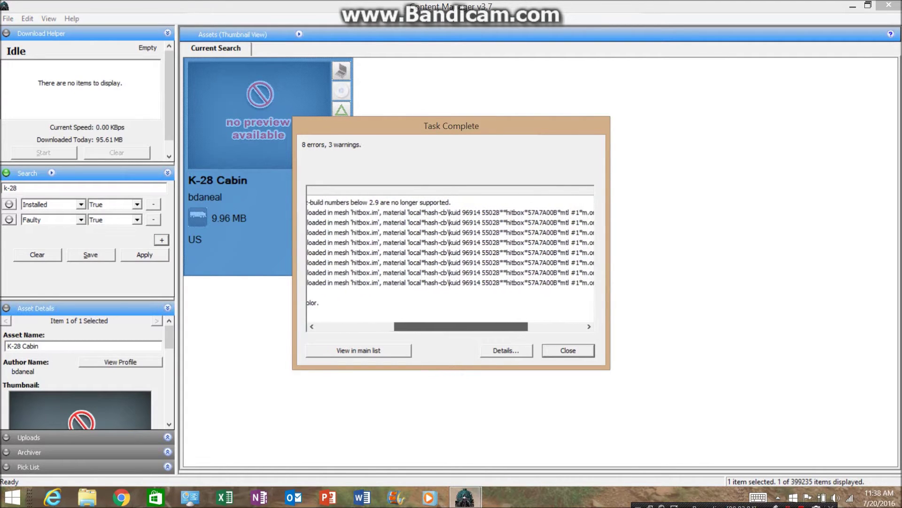
scroll(451, 263, "left", 8)
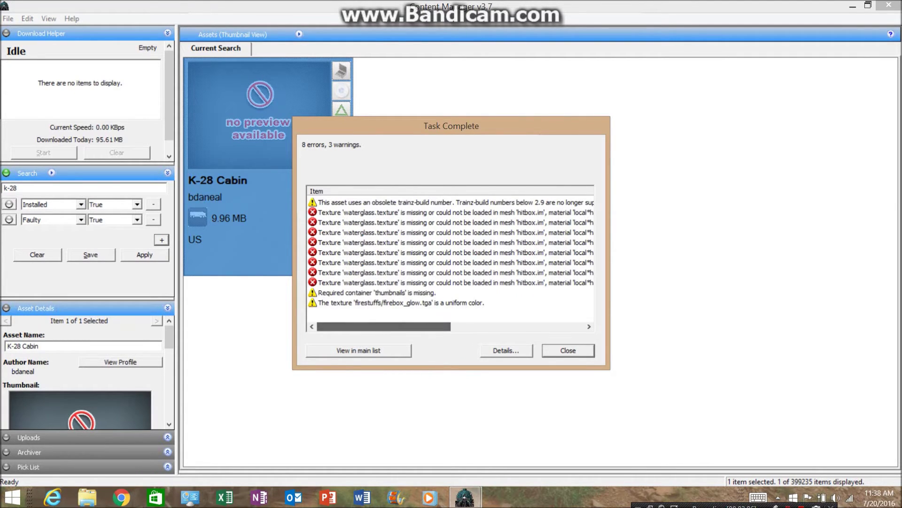
left_click(450, 212)
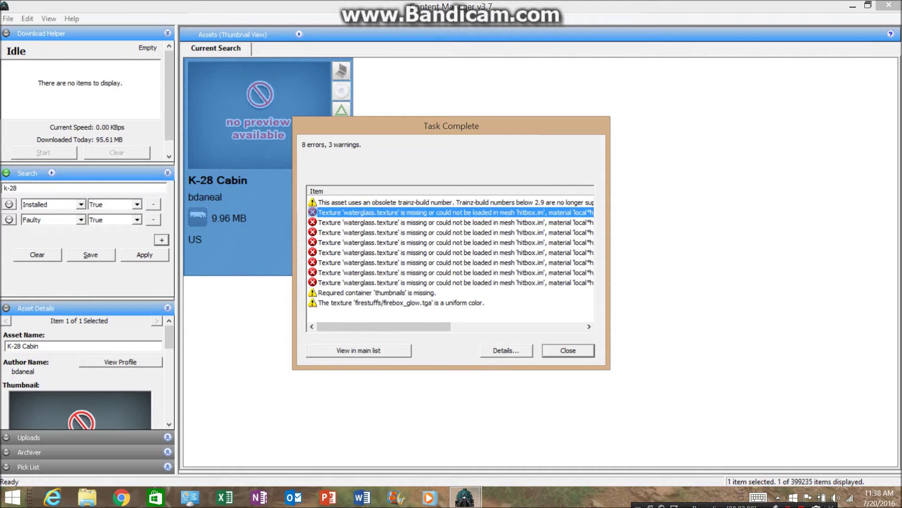
left_click(401, 302)
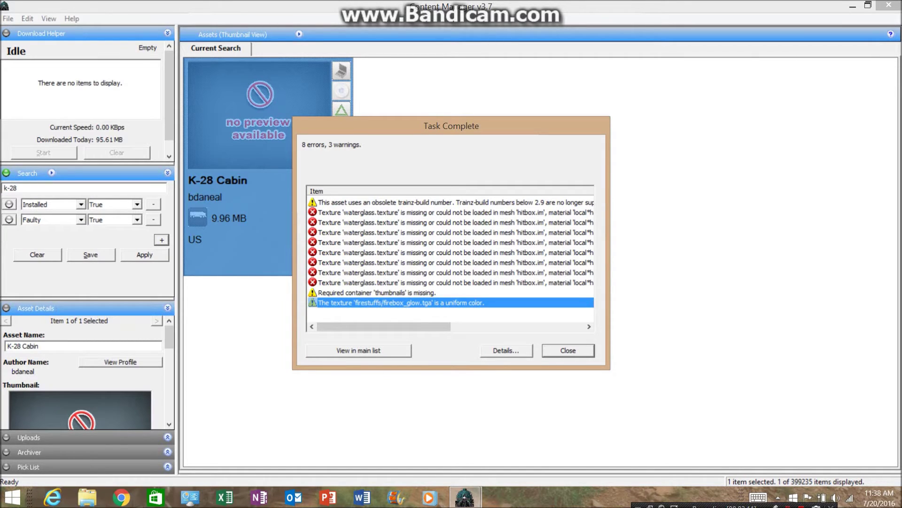
left_click(568, 350)
- Open the K-28 Cabin's files for editing in Explorer, clear the desktop behind the window, and look through the folder for a waterglass texture
right_click(223, 180)
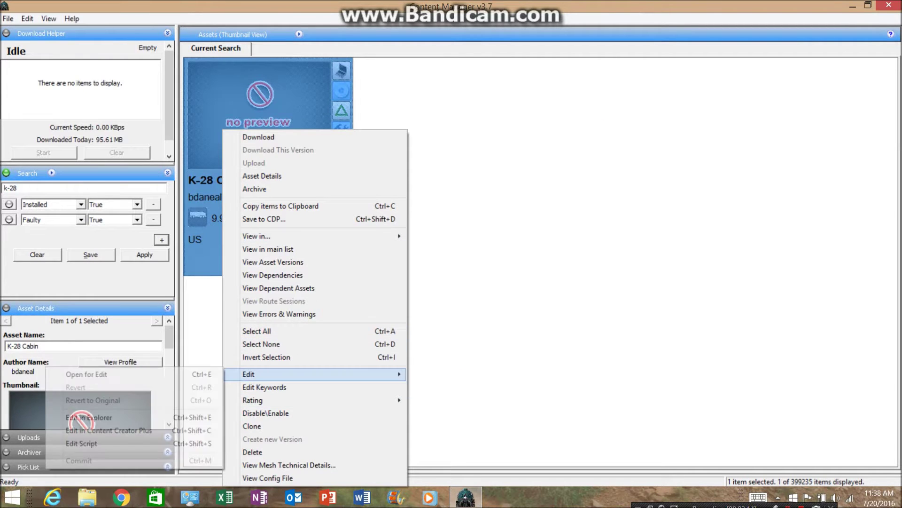
mouse_move(263, 374)
left_click(118, 416)
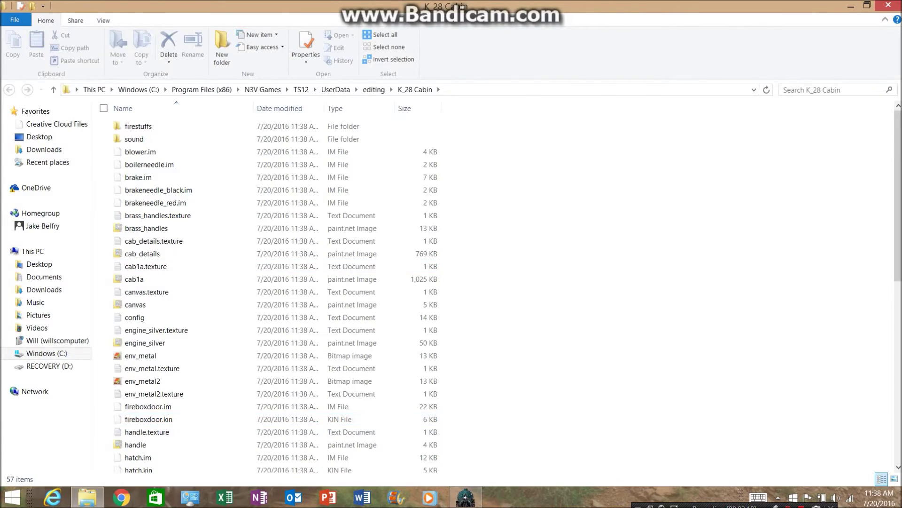
key("super+Down")
left_click_drag(604, 78, 608, 73)
left_click(853, 7)
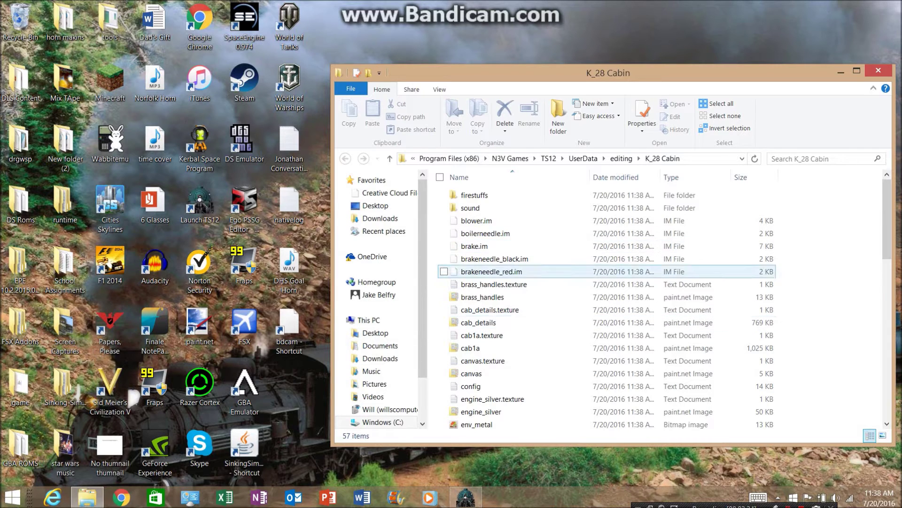
scroll(517, 271, "down", 3)
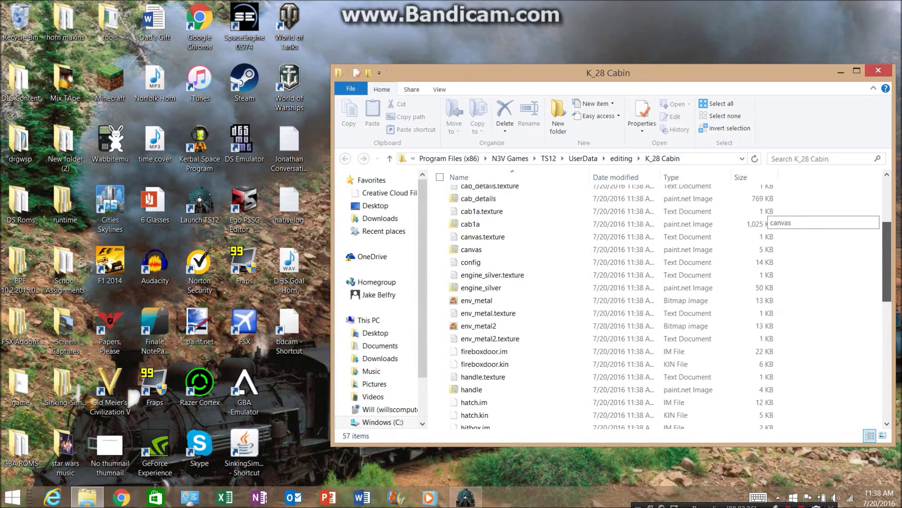
scroll(517, 272, "down", 9)
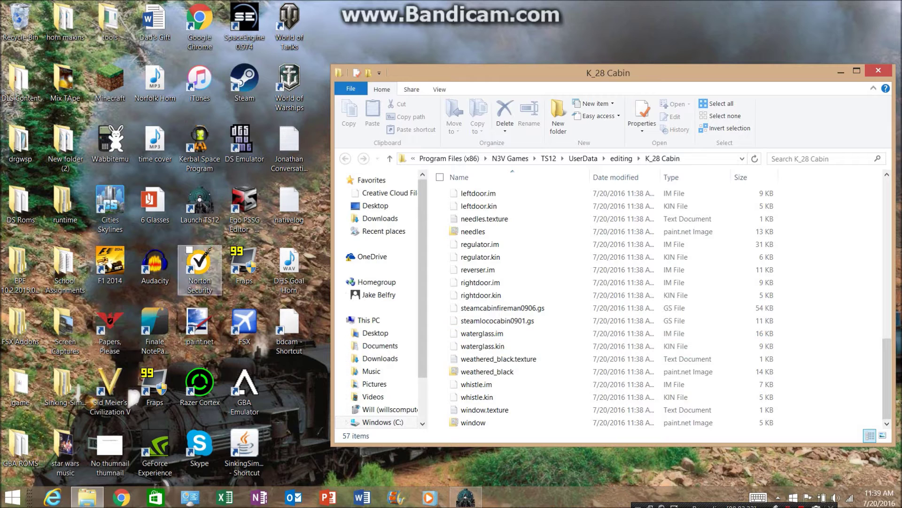
- Launch paint.net and resize the blank image to 64 × 64 pixels with Maintain aspect ratio off
left_click(199, 329)
mouse_move(199, 329)
left_mouse_down()
mouse_move(353, 332)
mouse_move(200, 332)
left_mouse_up()
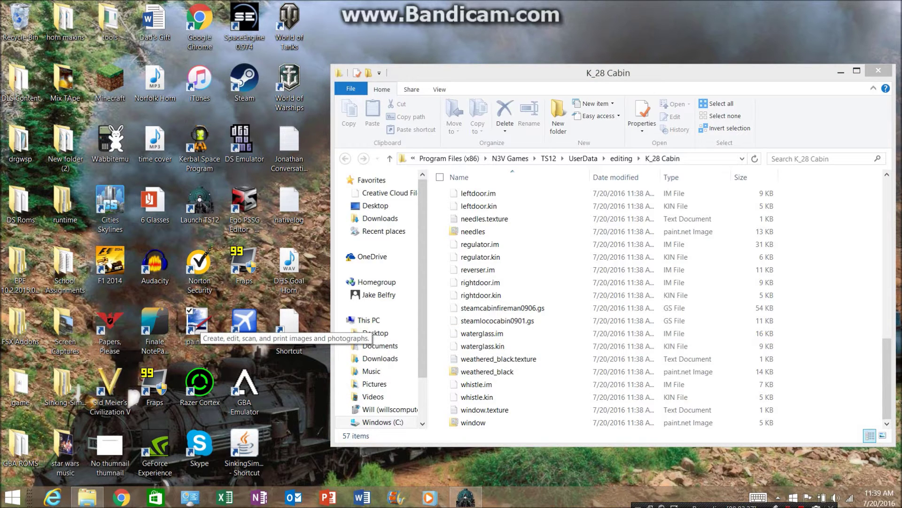
double_click(200, 330)
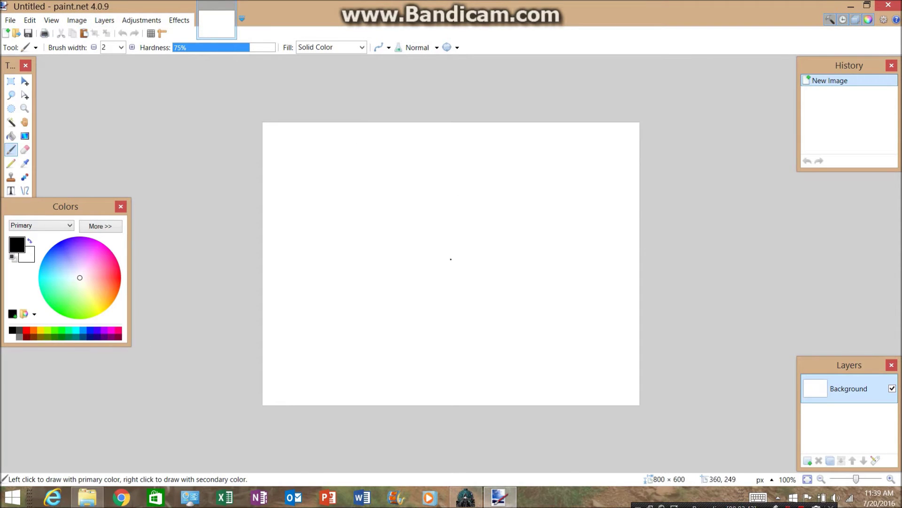
left_click(77, 20)
left_click(77, 20)
left_click(76, 20)
left_click(87, 44)
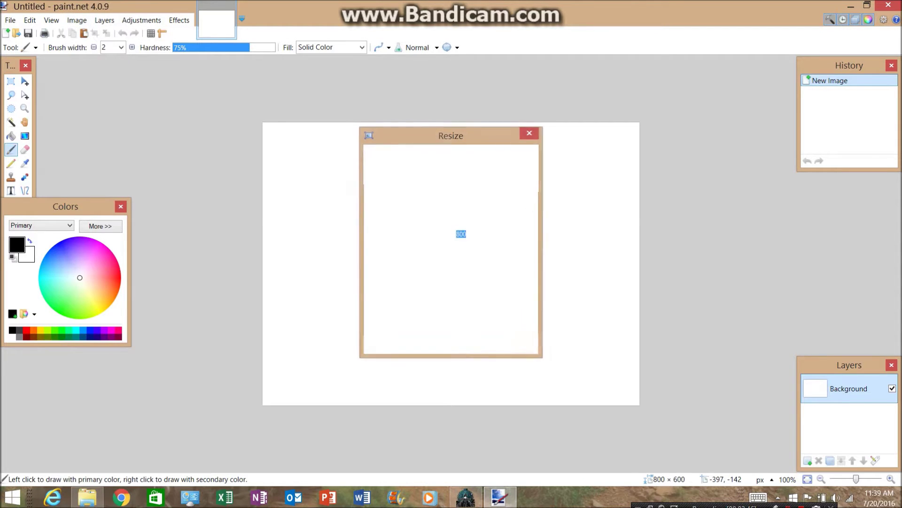
left_click(383, 209)
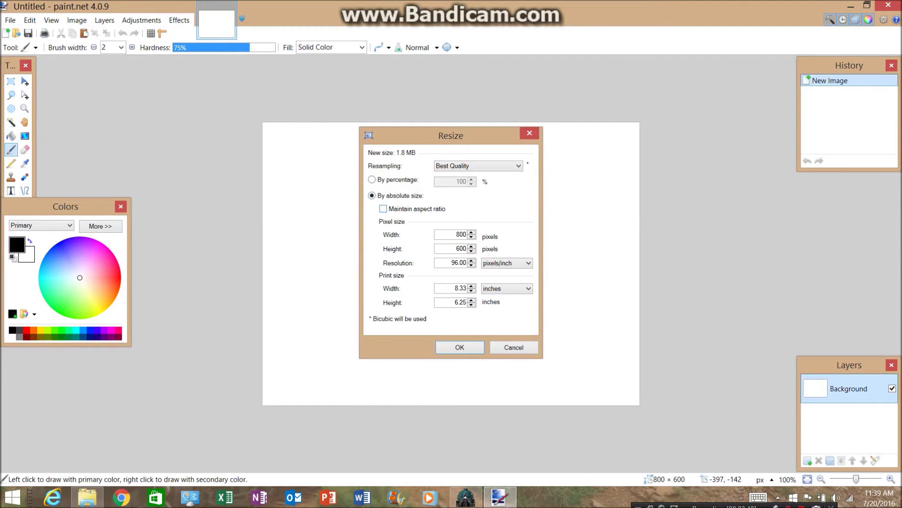
left_click_drag(456, 234, 464, 234)
type("6")
left_click_drag(457, 249, 465, 248)
type("6")
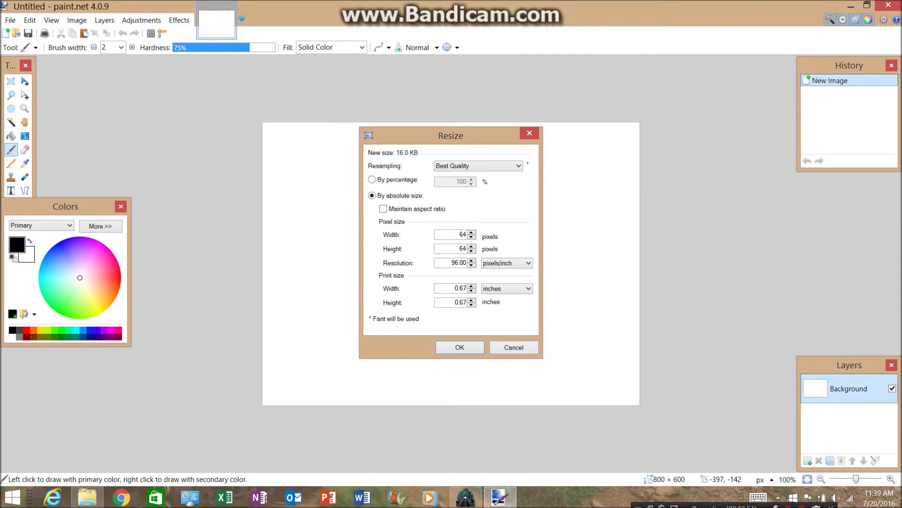
key("Return")
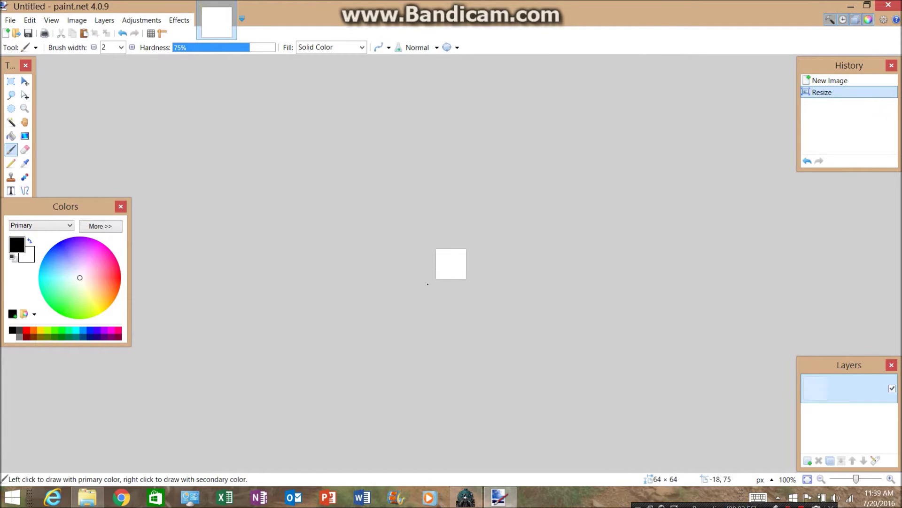
- Pick a blue-violet primary color and fill the whole canvas with the Paint Bucket
mouse_move(70, 270)
left_mouse_down()
mouse_move(58, 255)
mouse_move(70, 238)
left_mouse_up()
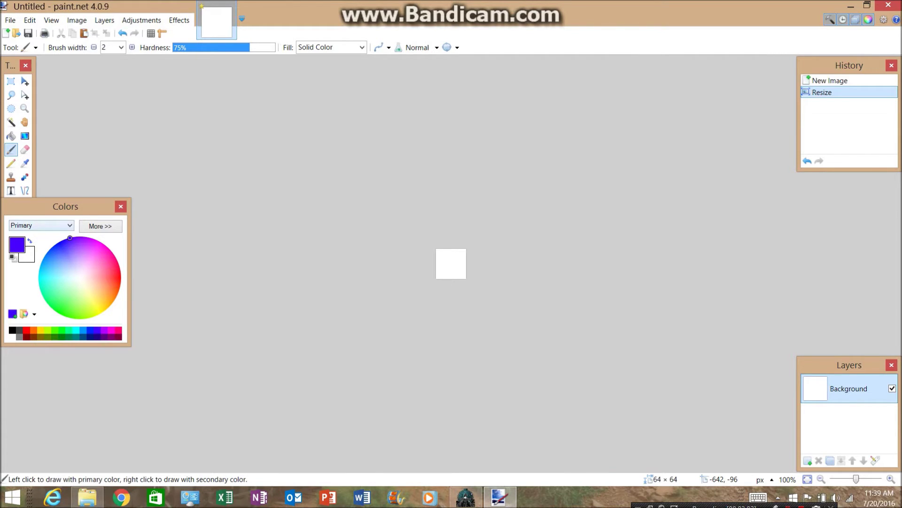
left_click(11, 136)
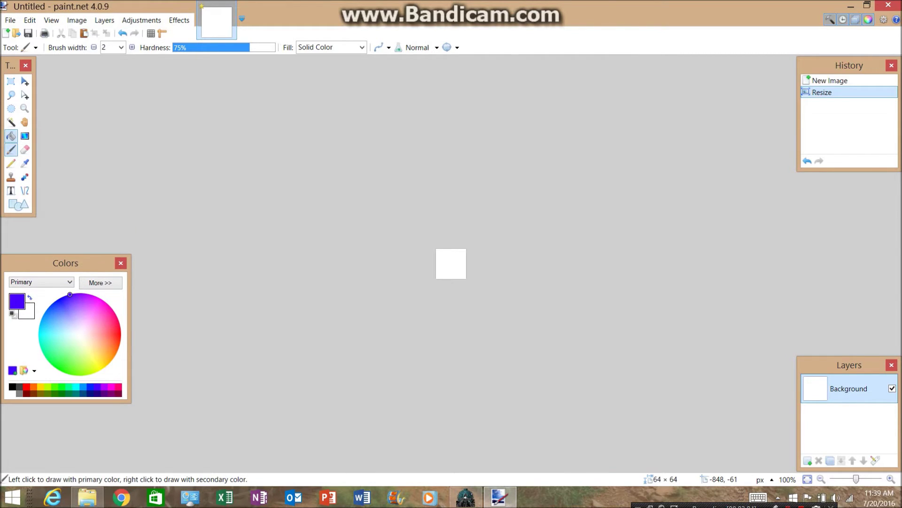
left_click(463, 276)
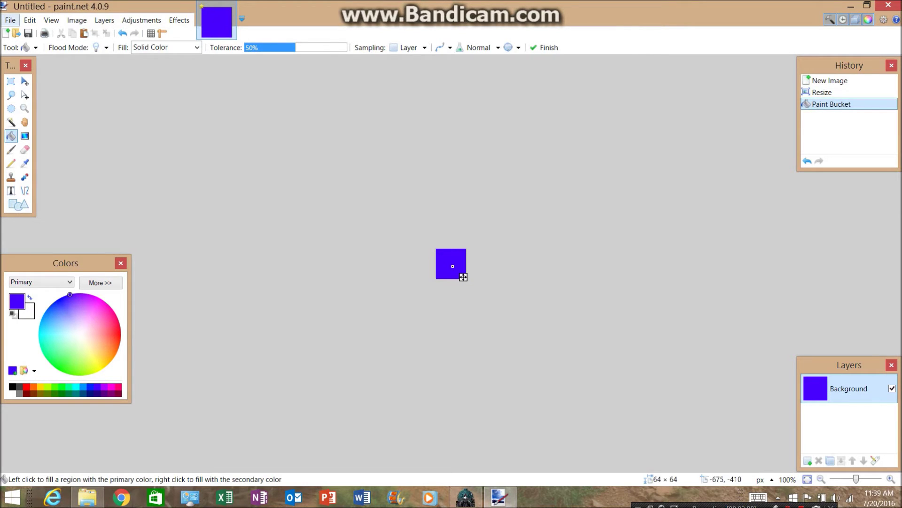
- Save the image to the Desktop as waterglass in TGA format with the Auto-detect bit depth
left_click(10, 20)
key("Down")
key("Return")
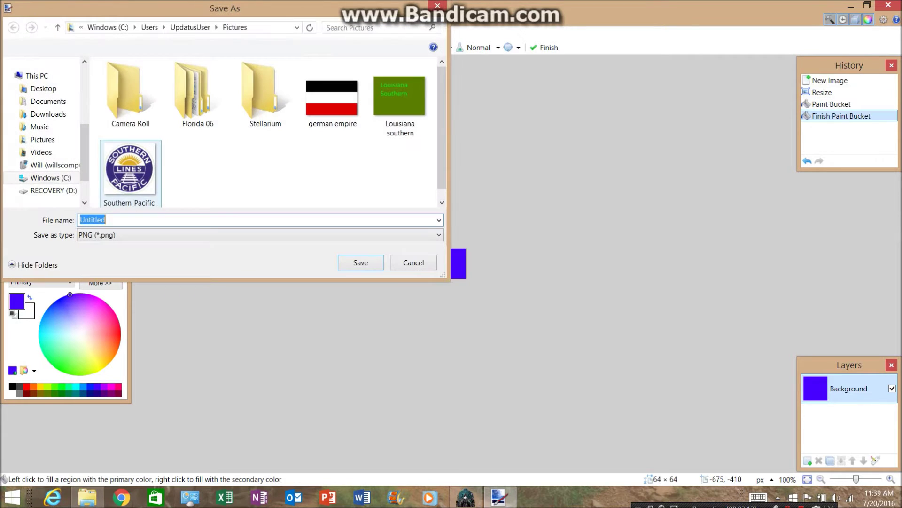
type("wa")
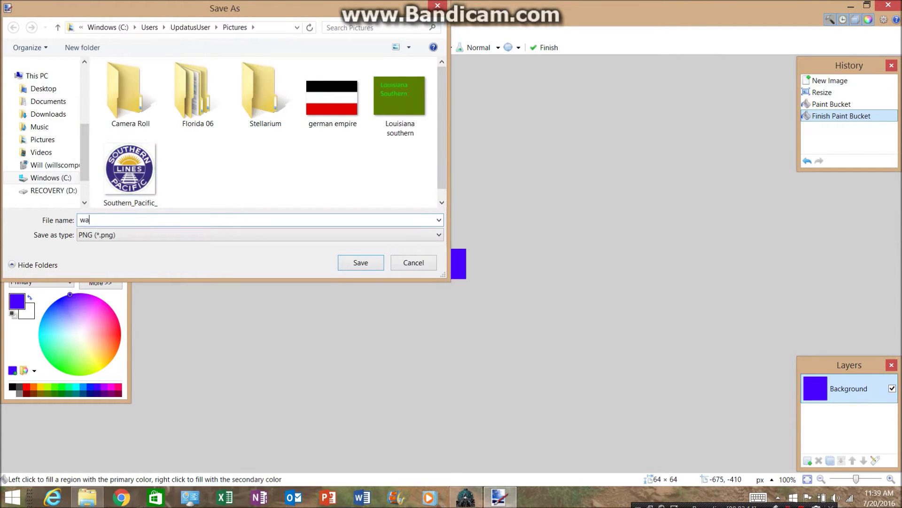
type("terglass")
left_click(259, 235)
left_click(259, 303)
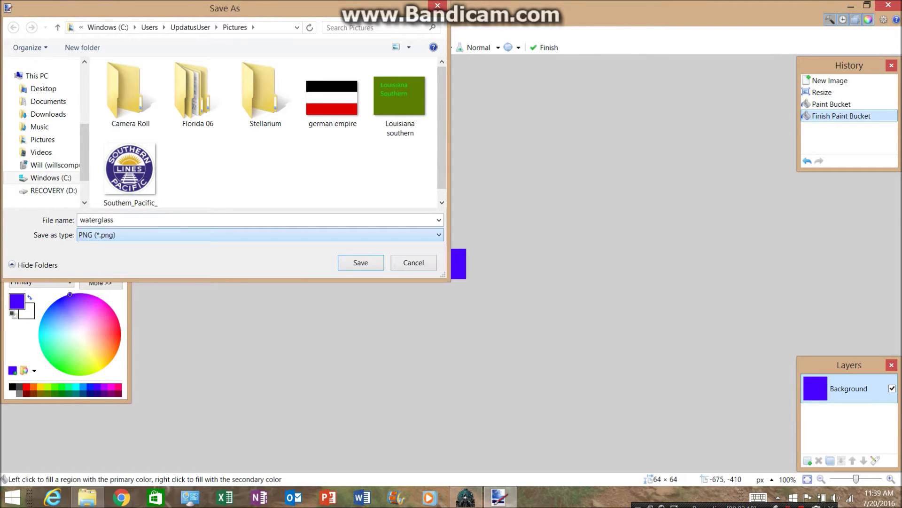
left_click(36, 76)
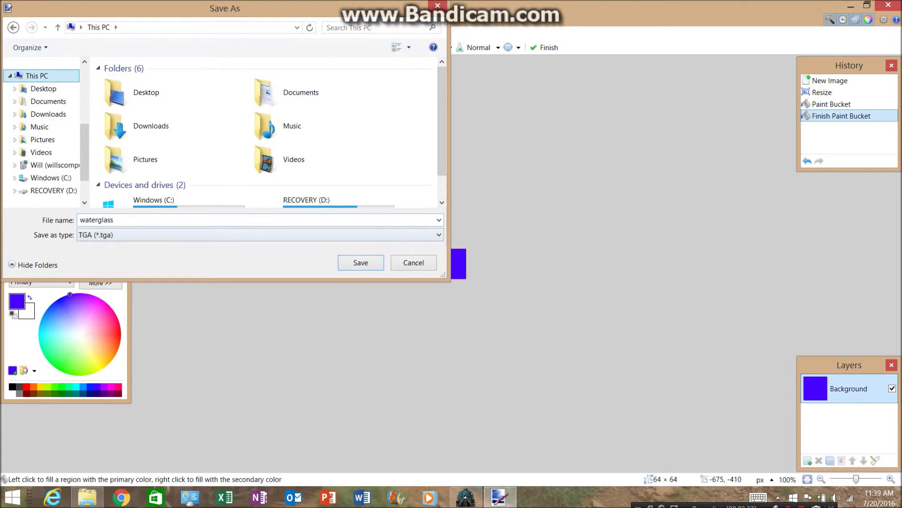
key("Return")
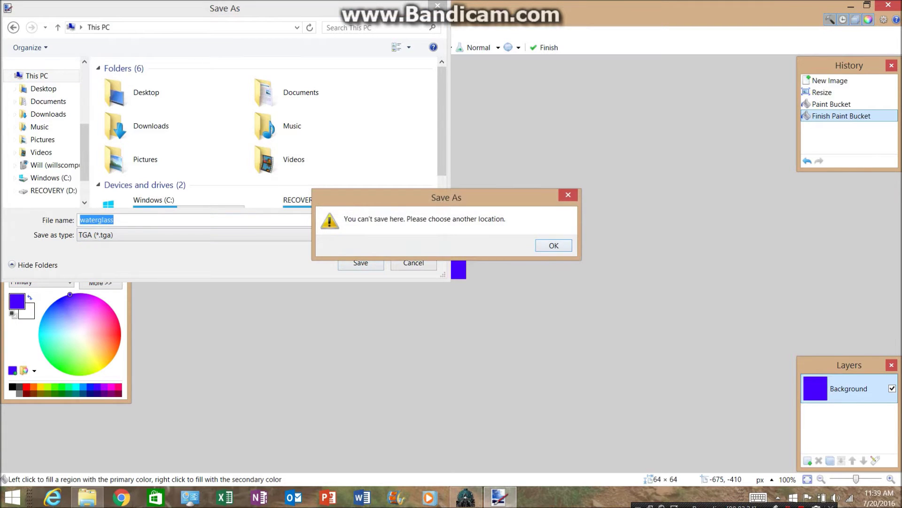
key("Return")
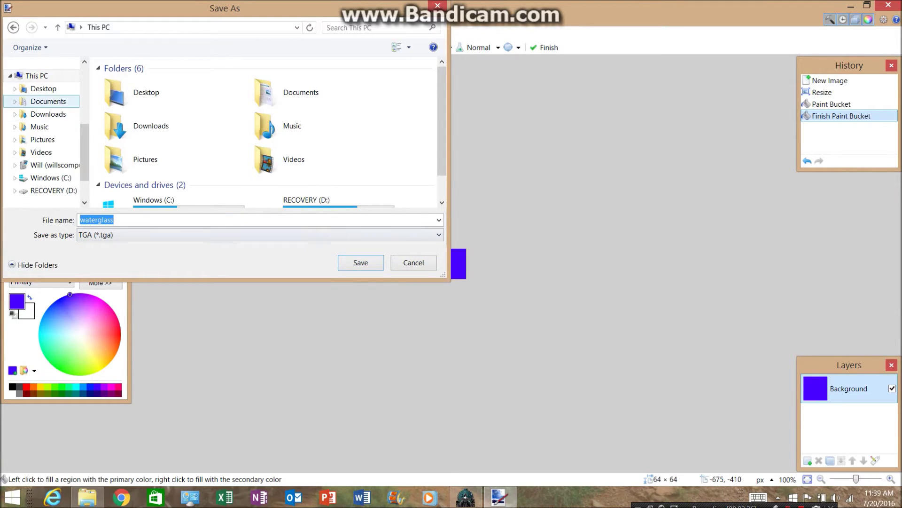
double_click(136, 93)
key("Return")
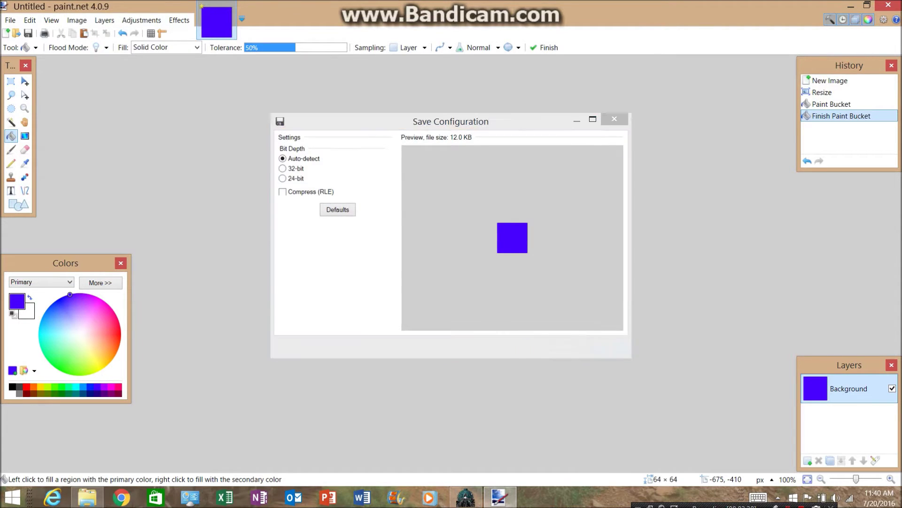
key("Return")
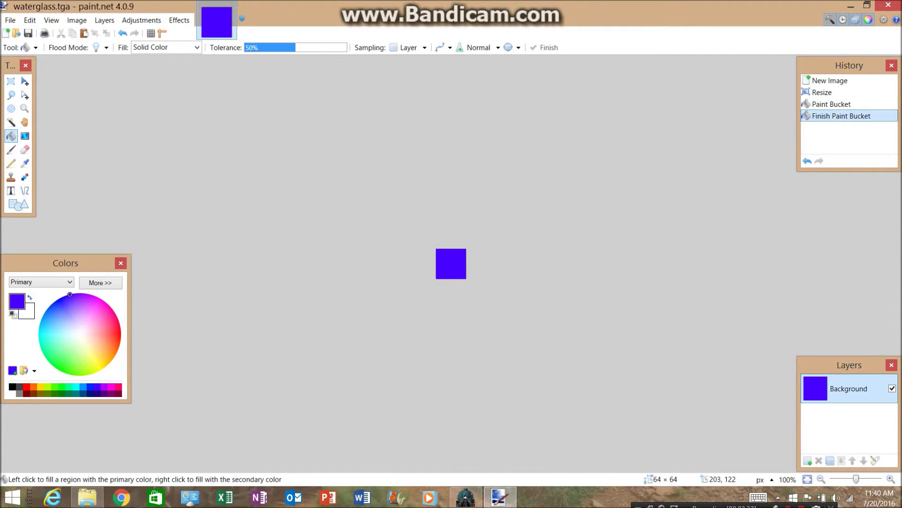
- Close paint.net and move the waterglass image from the desktop into the K_28 Cabin folder
left_click(887, 5)
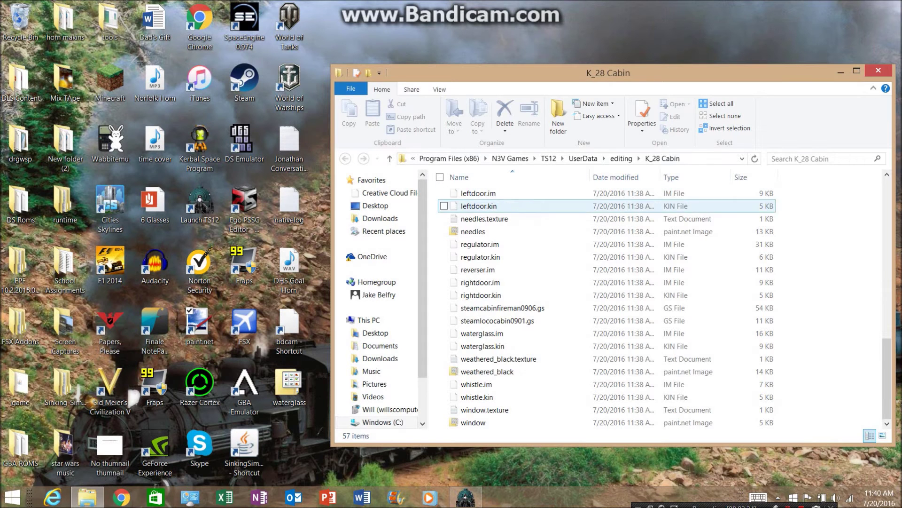
mouse_move(289, 386)
left_mouse_down()
mouse_move(425, 14)
mouse_move(655, 157)
mouse_move(799, 283)
left_mouse_up()
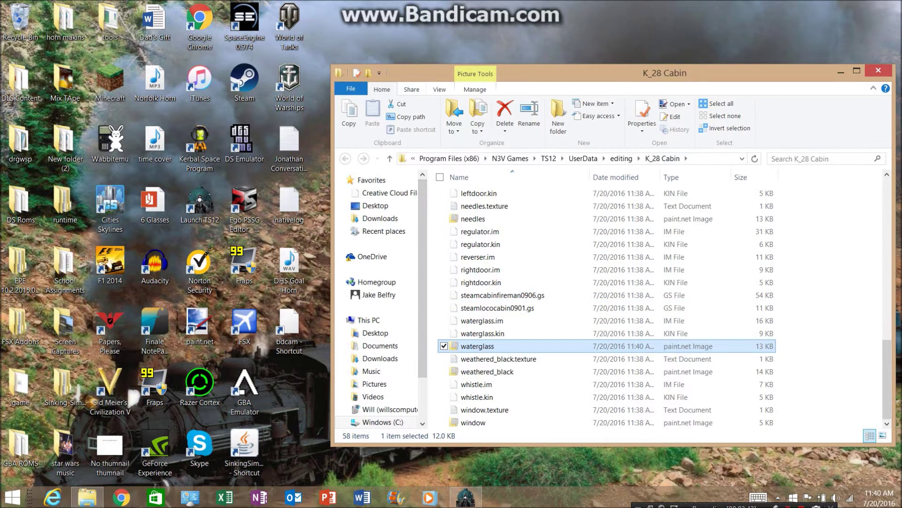
- Create a text document on the desktop and name it waterglass.texture
right_click(267, 30)
mouse_move(310, 150)
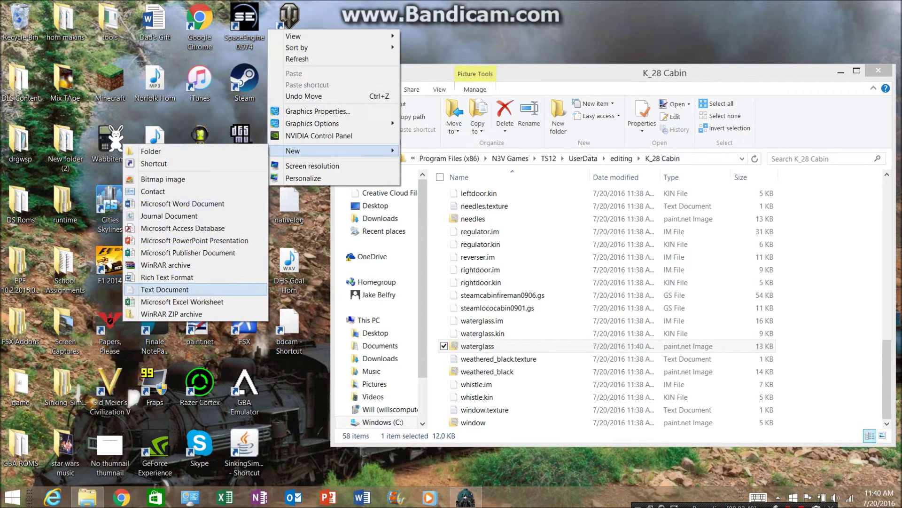
left_click(164, 289)
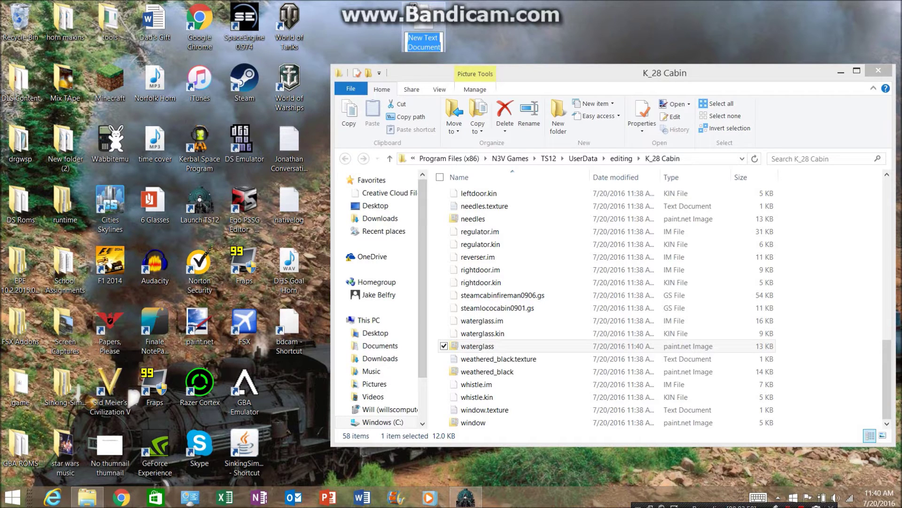
right_click(417, 22)
left_click(245, 216)
type("waterglass.texture")
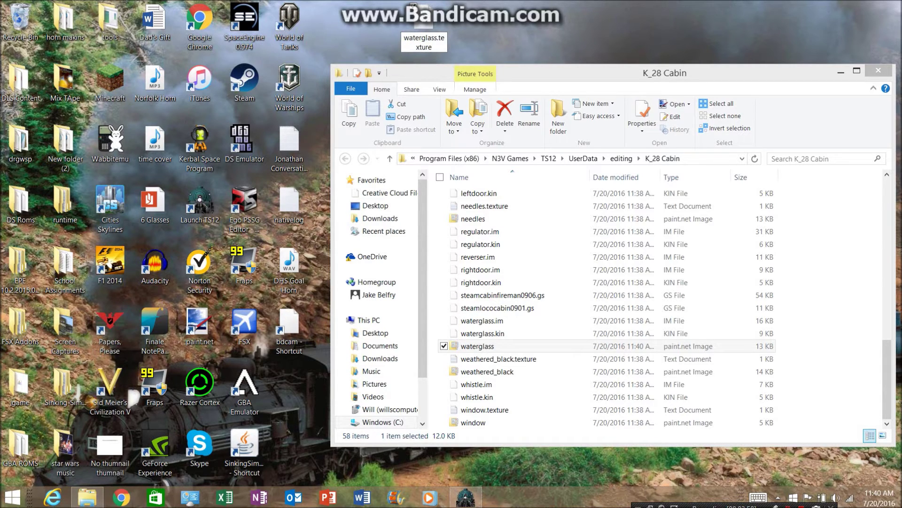
key("Return")
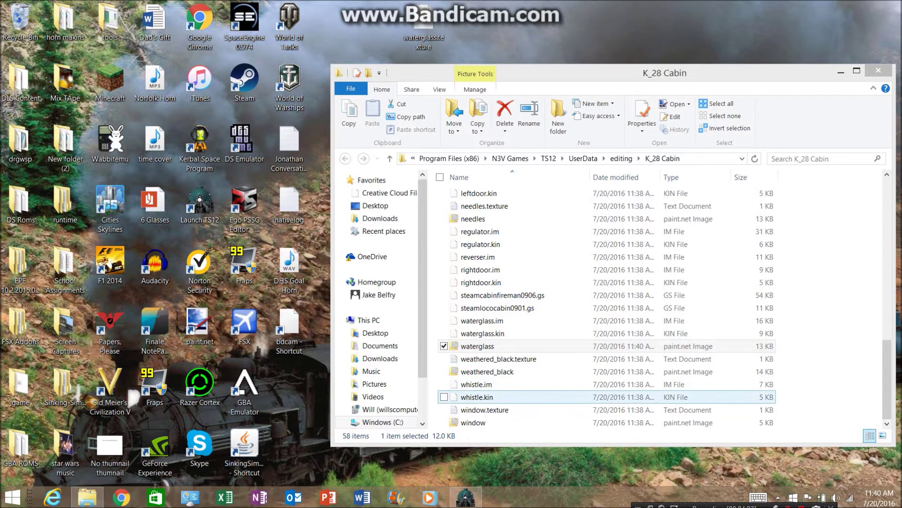
- Open waterglass.texture in Notepad, enter the lines "Primary=waterglass.tga" and "Tile=St", and save the file on closing
left_click(484, 409)
left_click_drag(608, 72, 549, 148)
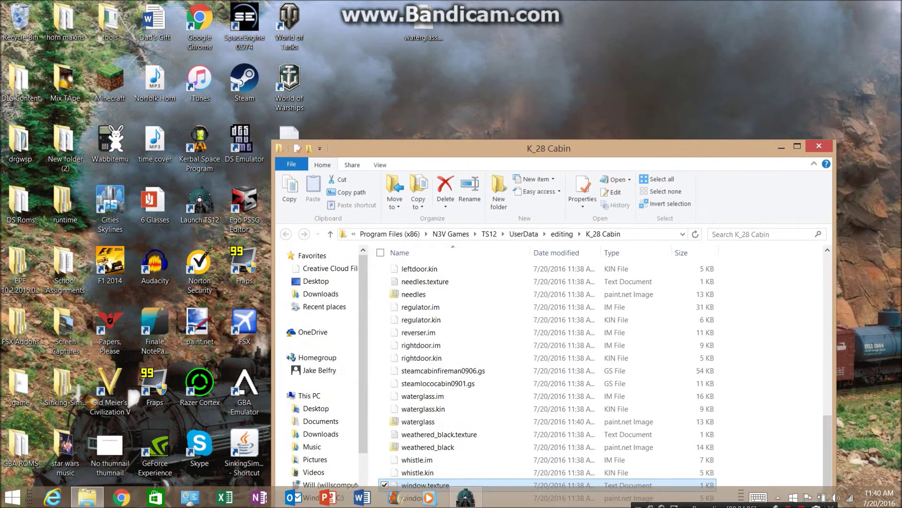
double_click(423, 24)
left_click_drag(452, 53, 585, 68)
type("Primary=")
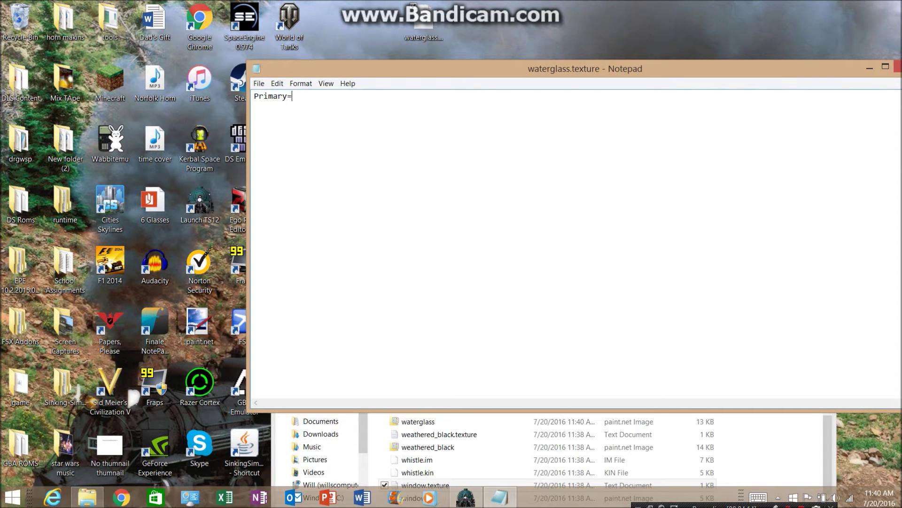
type("waterglass.TGA")
key("BackSpace")
key("BackSpace")
key("BackSpace")
type("tga")
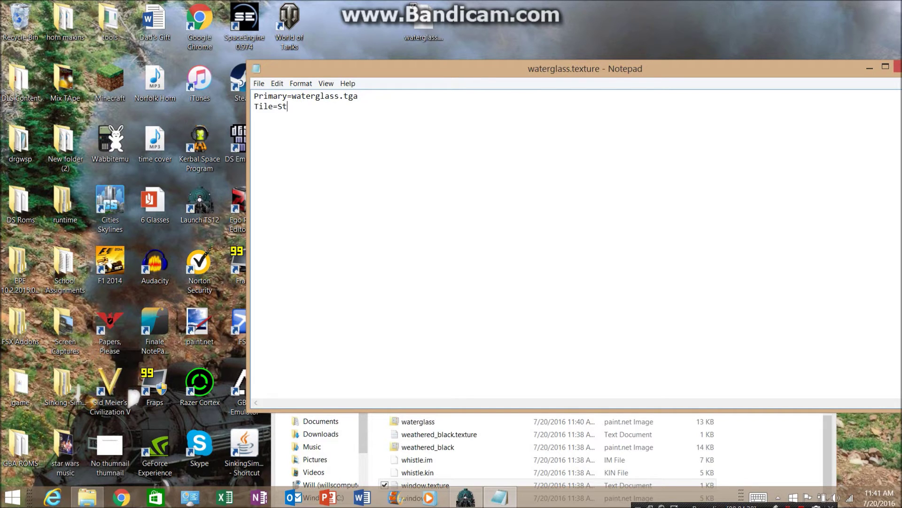
left_click(898, 66)
left_click(461, 254)
- Open weathered_black.texture from the K_28 Cabin folder to check how its lines are written, and close it again
left_click(439, 434)
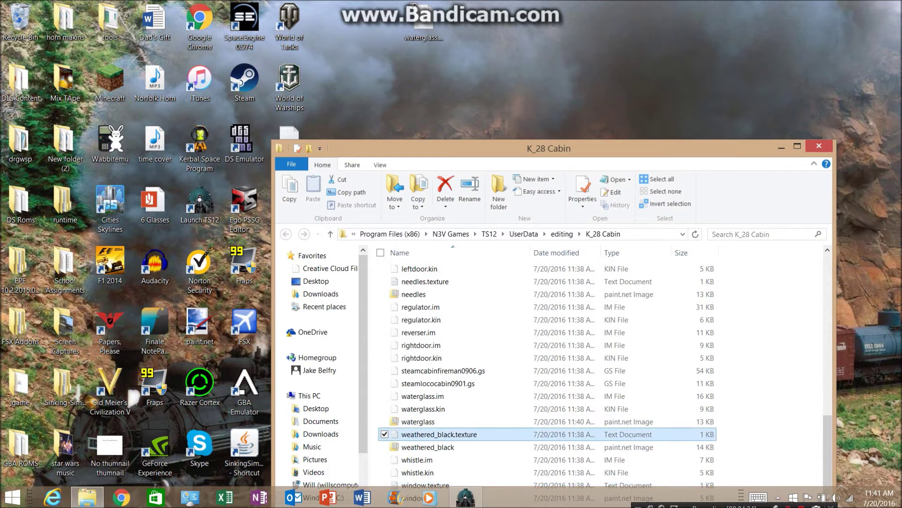
double_click(438, 434)
left_click_drag(752, 69, 630, 75)
left_click(785, 73)
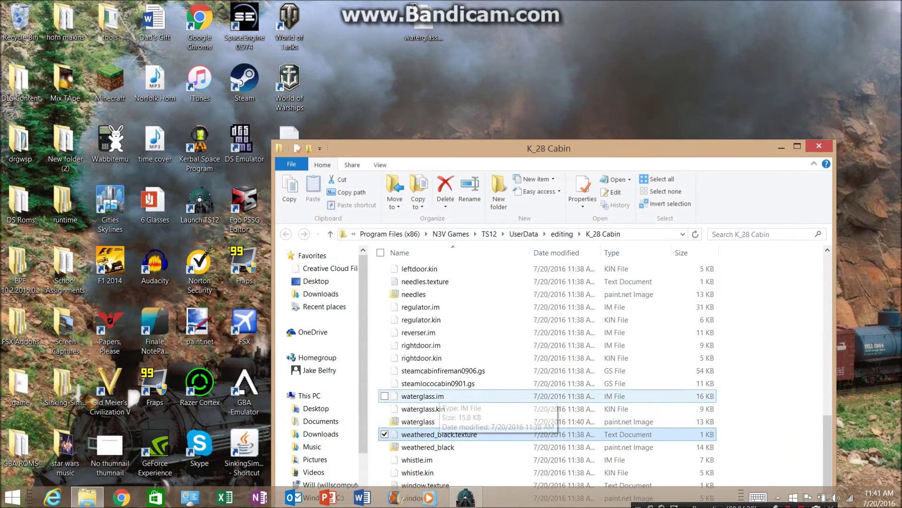
- Change the Tile value in waterglass.texture to lowercase "st" and save the file on closing
double_click(423, 24)
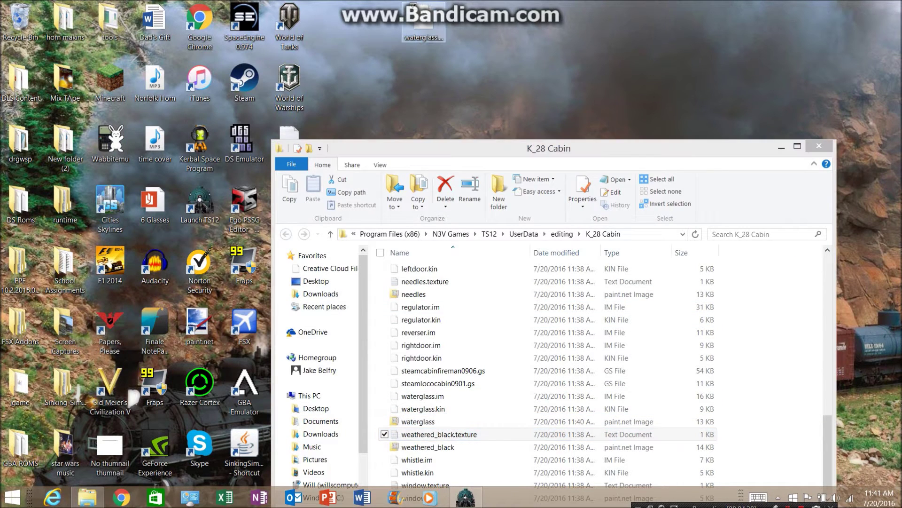
key("BackSpace")
key("BackSpace")
type("st")
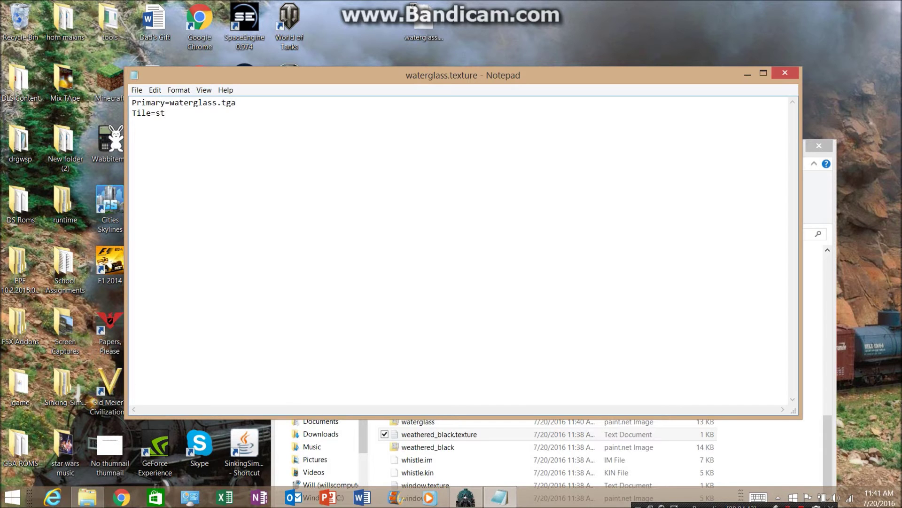
key("alt+F4")
key("Return")
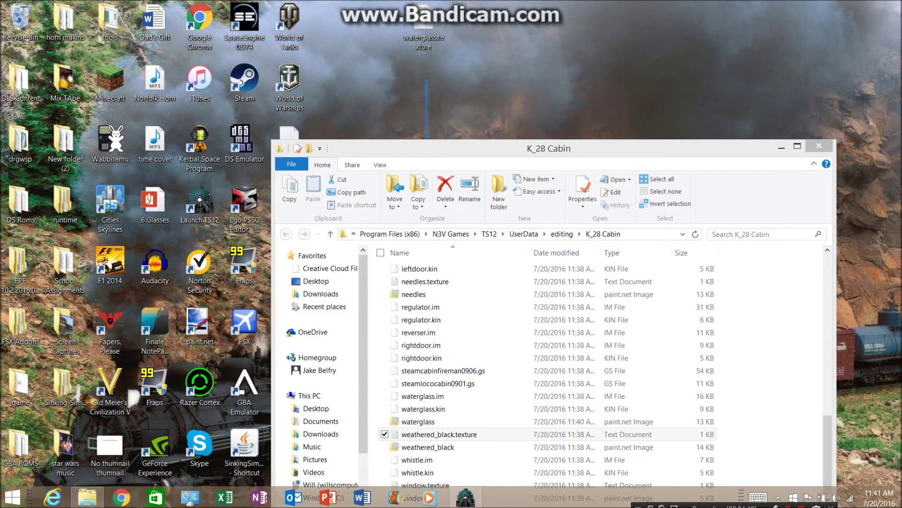
- Move waterglass.texture from the desktop into the K_28 Cabin folder alongside the waterglass image
key("ctrl+a")
left_click_drag(423, 24, 510, 321)
left_click_drag(752, 338, 752, 338)
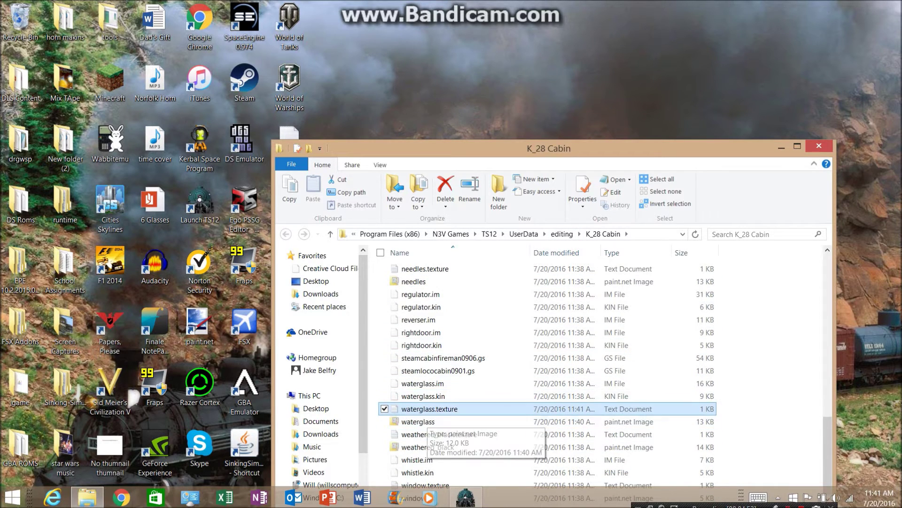
left_click(430, 421)
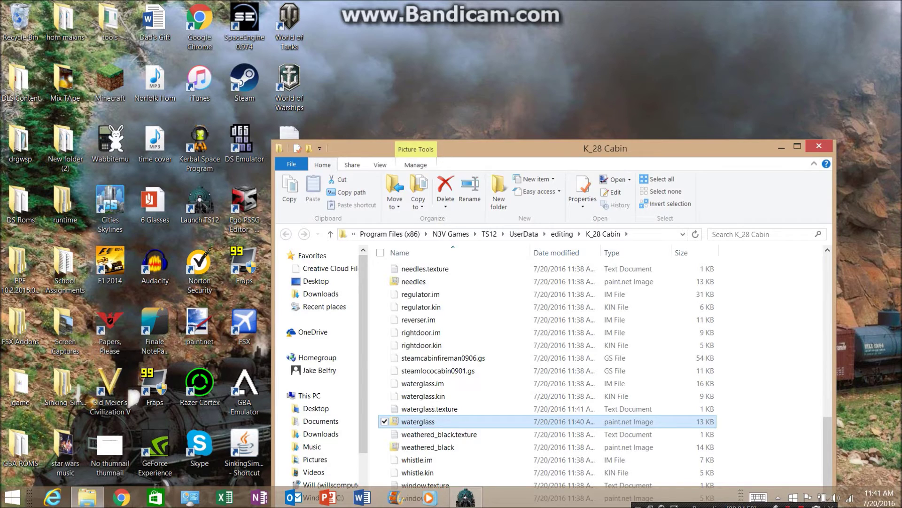
- Close the folder, switch to Content Manager, commit the K-28 Cabin, and remove the Faulty filter from the k-28 search
left_click(819, 146)
left_click(465, 497)
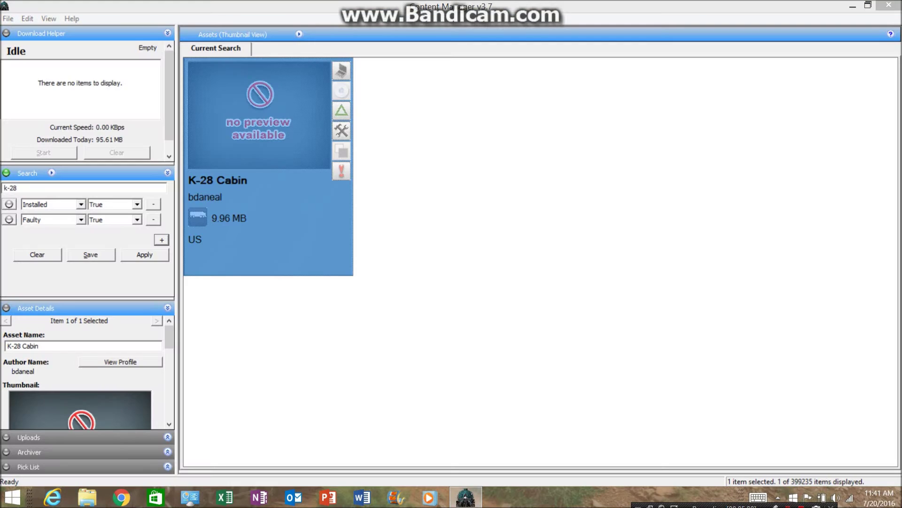
key("ctrl+m")
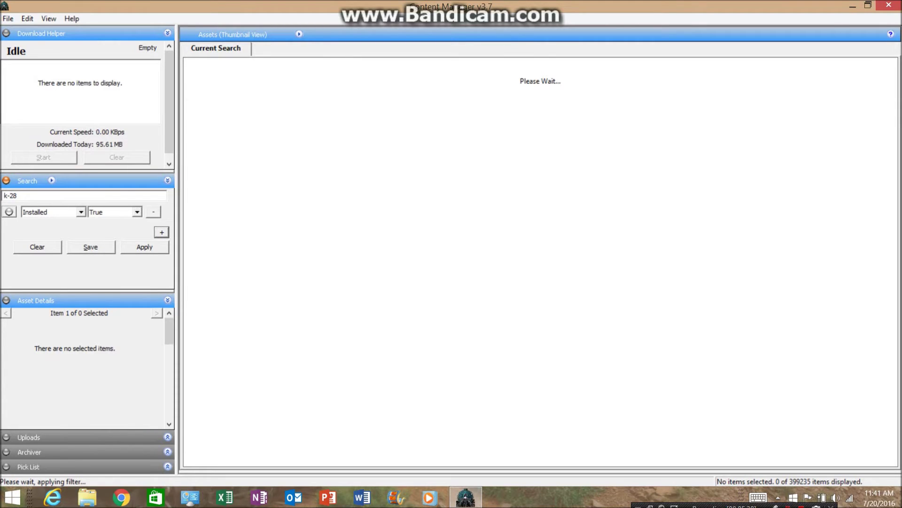
- Browse the installed K-28 assets and examine the status icons of the cabin, locomotives and tenders
left_click_drag(892, 81, 892, 129)
scroll(731, 390, "down", 15)
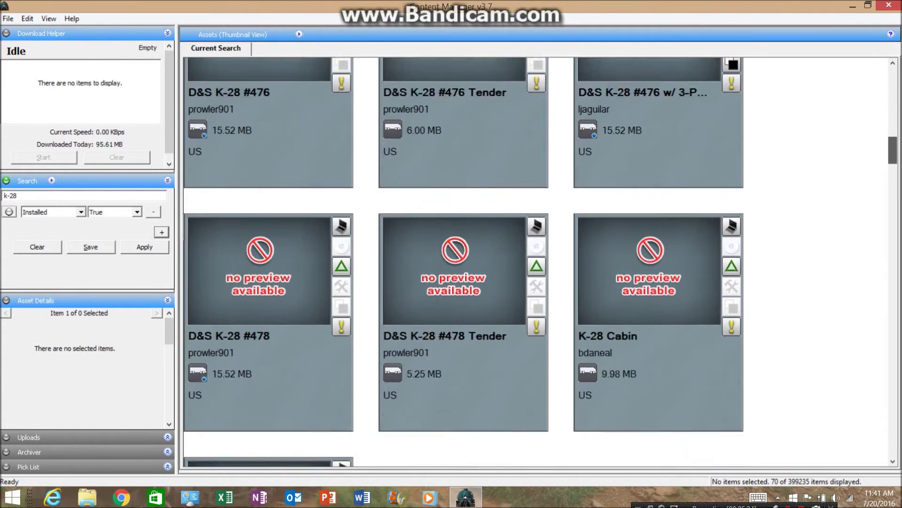
scroll(731, 390, "down", 10)
scroll(731, 390, "up", 5)
scroll(541, 258, "down", 10)
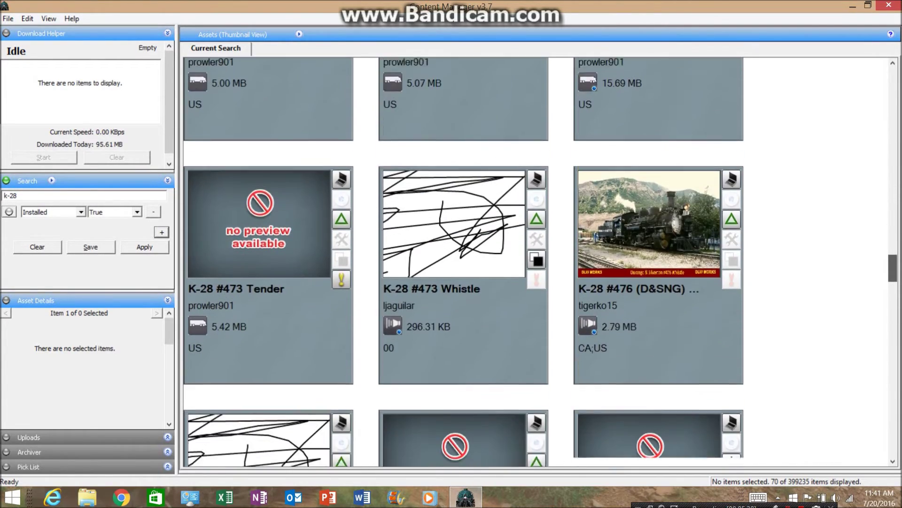
scroll(541, 257, "down", 12)
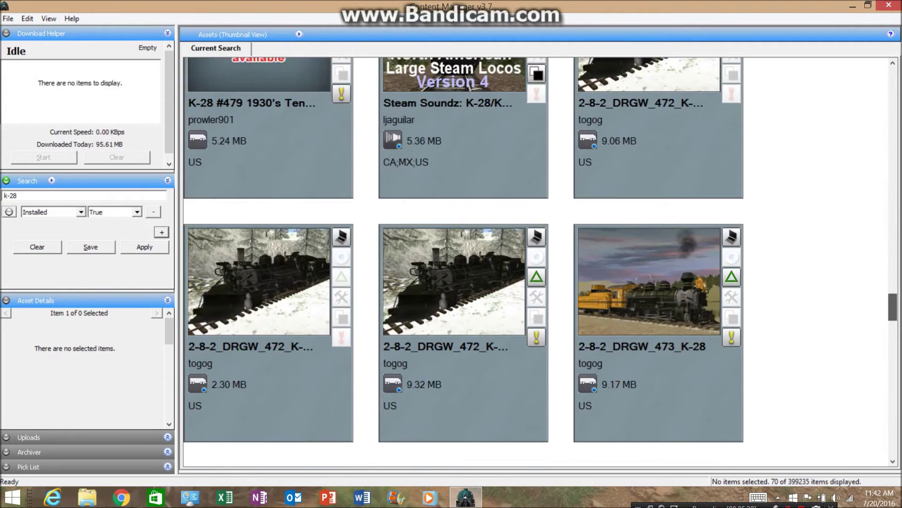
scroll(540, 258, "up", 10)
scroll(540, 262, "up", 9)
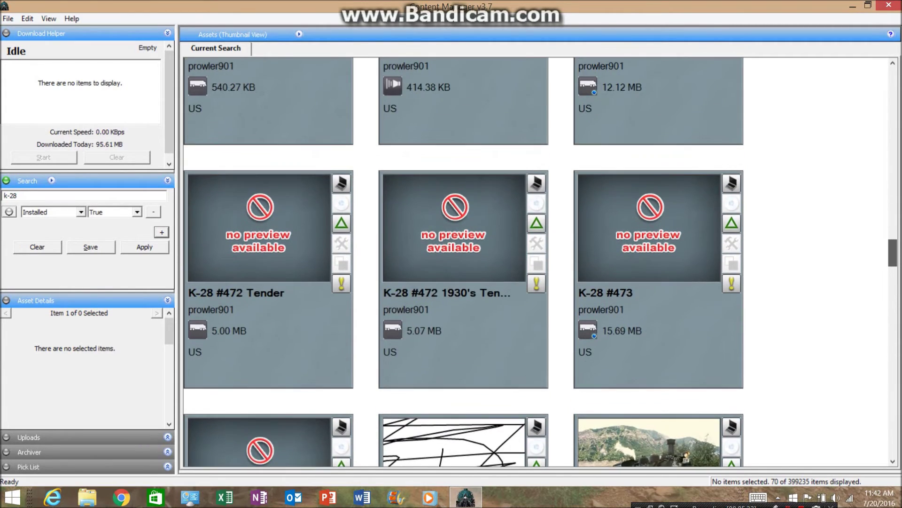
scroll(541, 258, "up", 15)
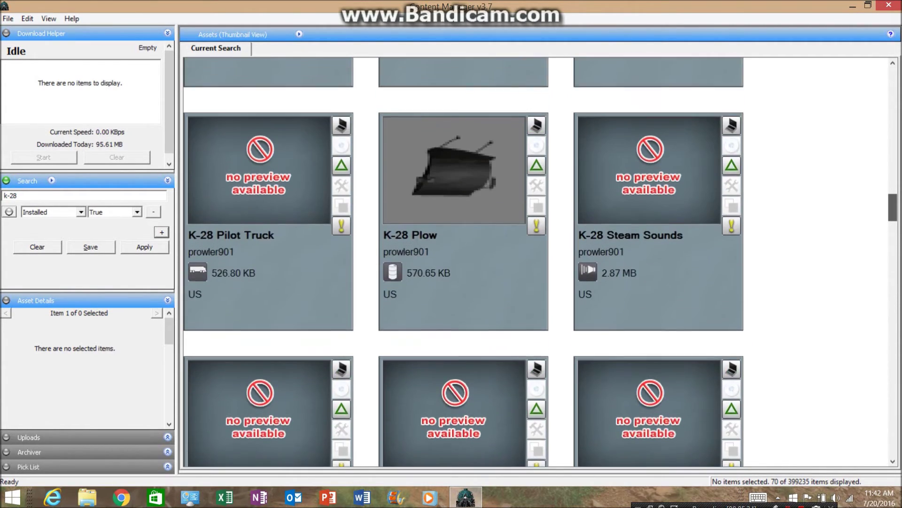
scroll(464, 261, "up", 4)
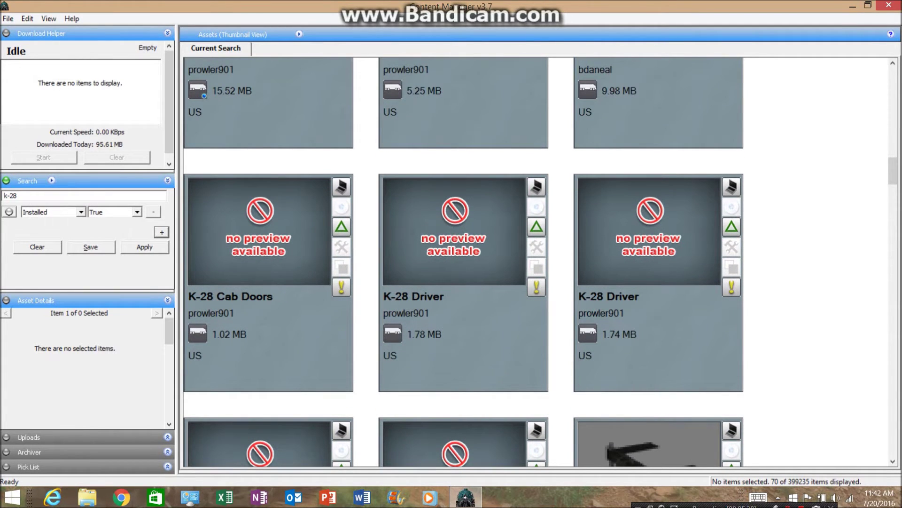
- Inspect the asset details of the two K-28 Driver assets in the k-28 search results
left_click(658, 282)
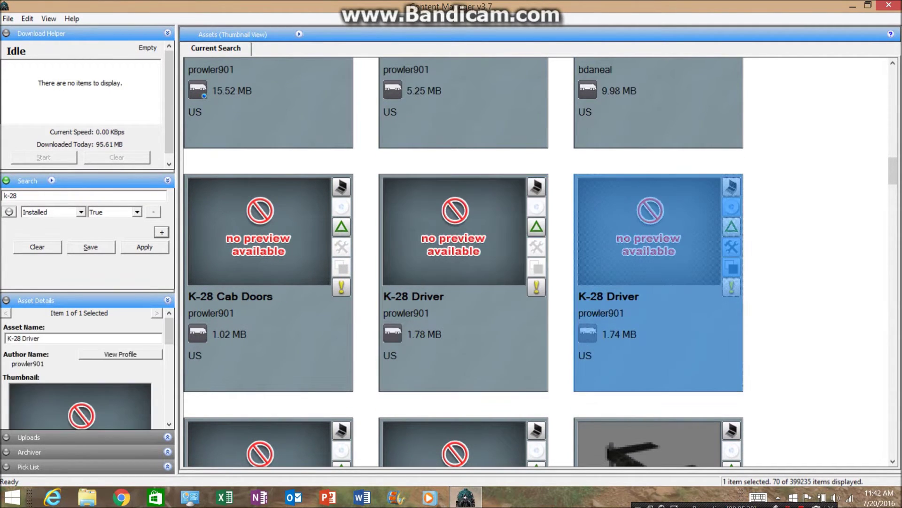
left_click_drag(169, 331, 169, 403)
left_click(463, 282)
left_click(607, 282)
left_click(512, 278)
left_click(561, 277)
- Find the K-28 Pilot Truck asset, view its config file, and close it
scroll(561, 277, "down", 1)
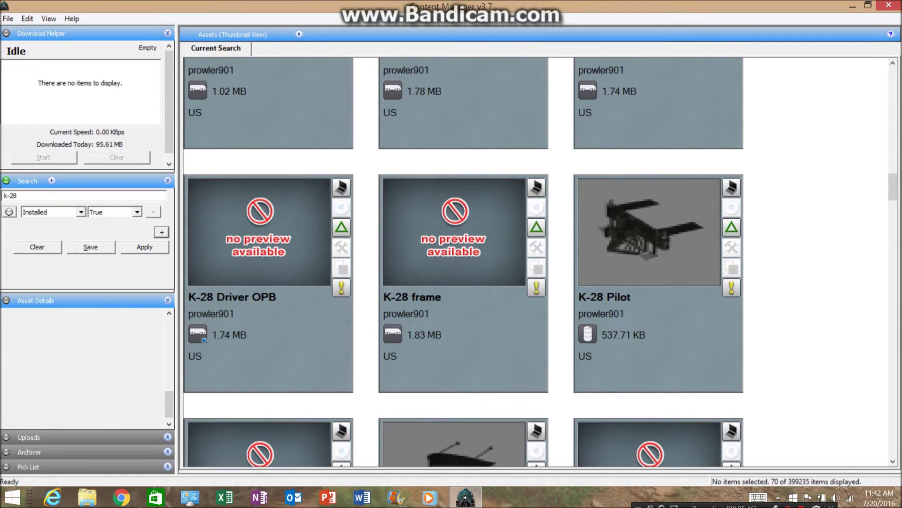
scroll(536, 223, "down", 1)
scroll(536, 215, "up", 1)
scroll(336, 230, "down", 1)
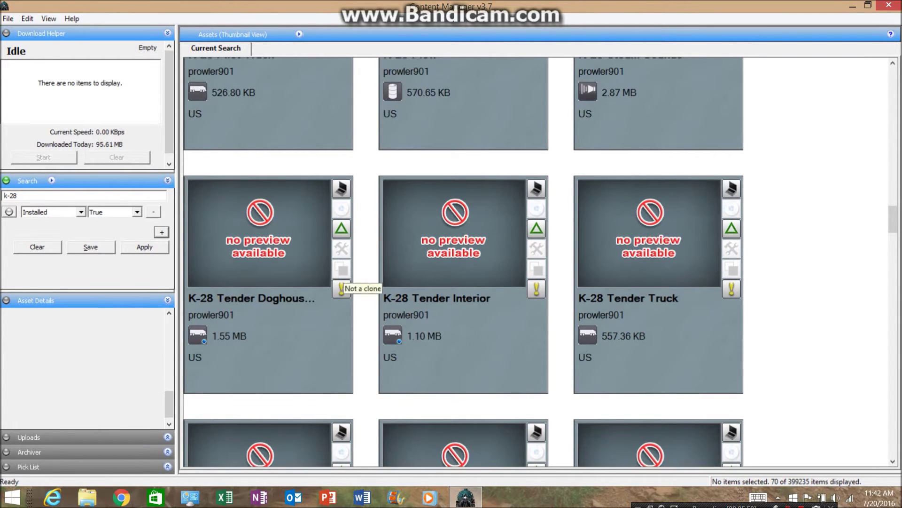
left_click(248, 118)
right_click(248, 117)
left_click(294, 467)
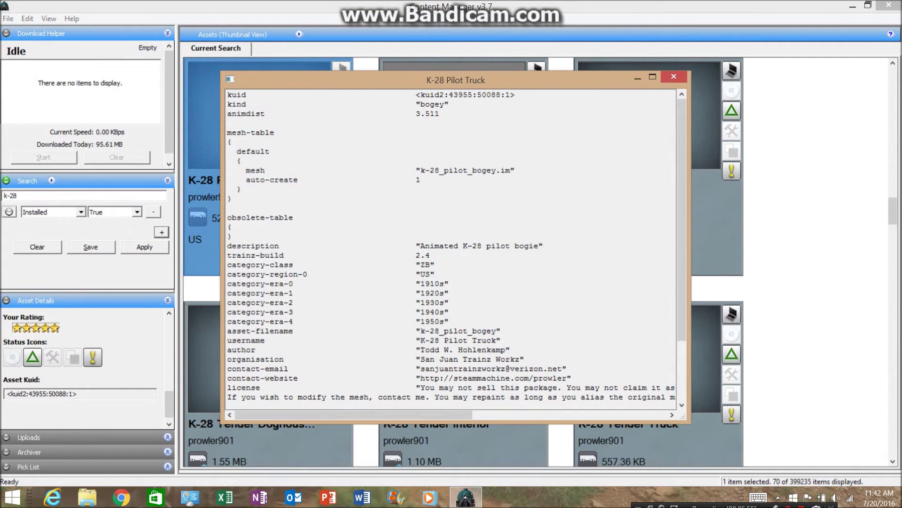
mouse_move(681, 220)
left_mouse_down()
mouse_move(681, 282)
mouse_move(682, 219)
left_mouse_up()
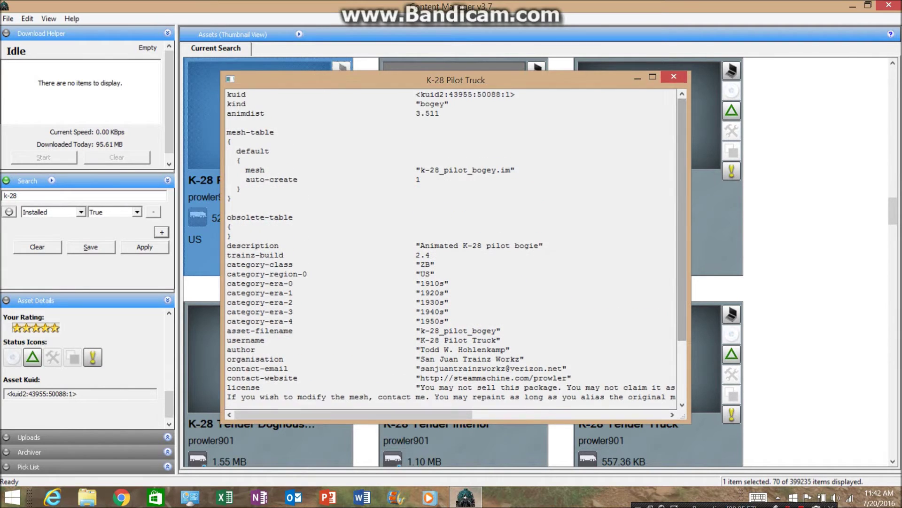
left_click(673, 76)
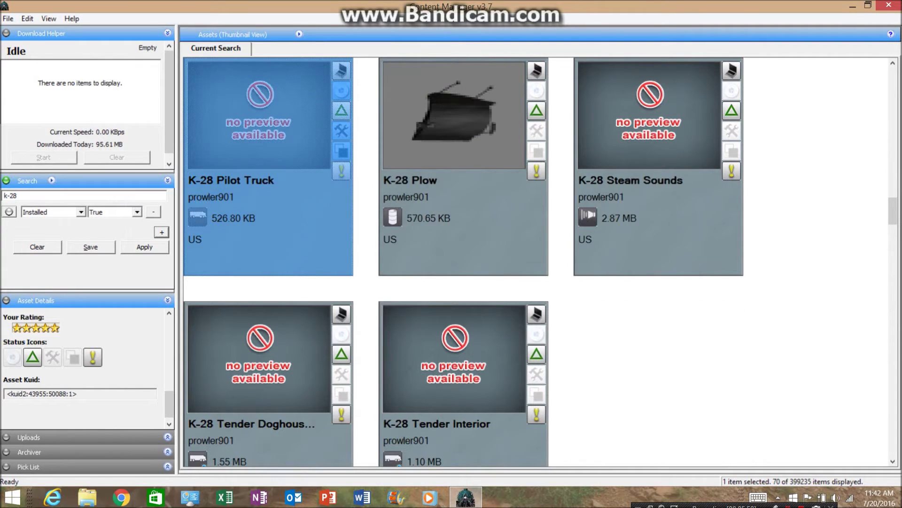
- View the config file of the K-28 Trailing Truck asset and close it
scroll(339, 337, "down", 1)
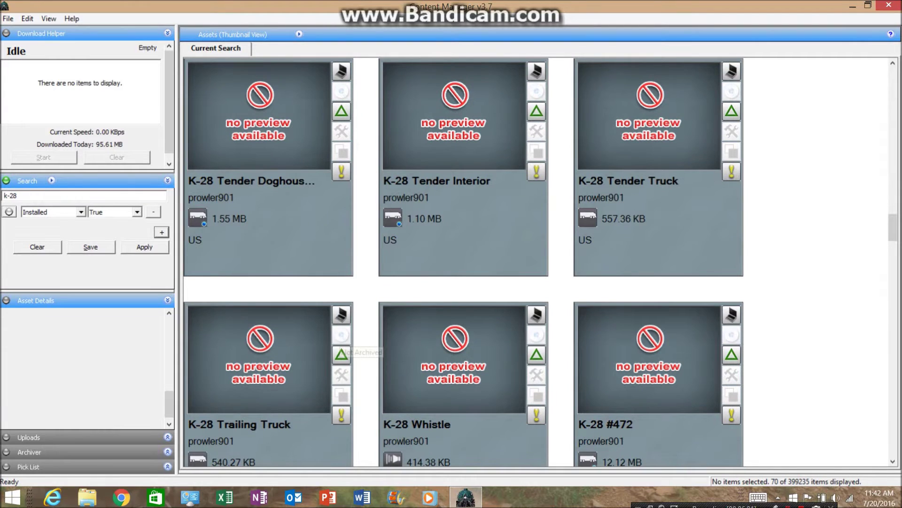
right_click(259, 389)
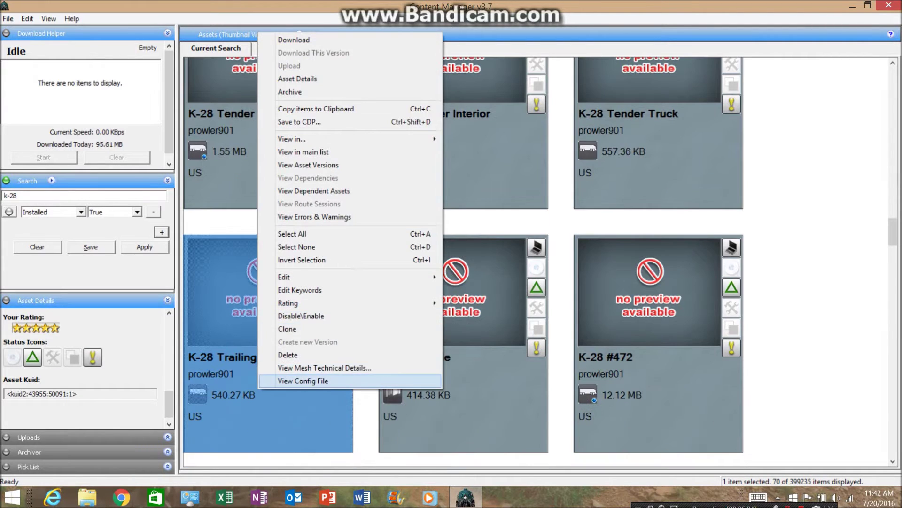
left_click(303, 380)
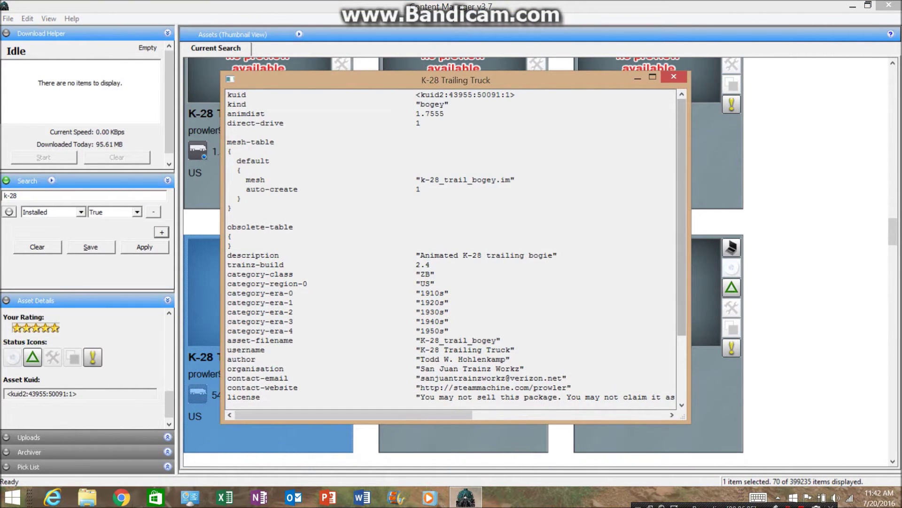
left_click(674, 77)
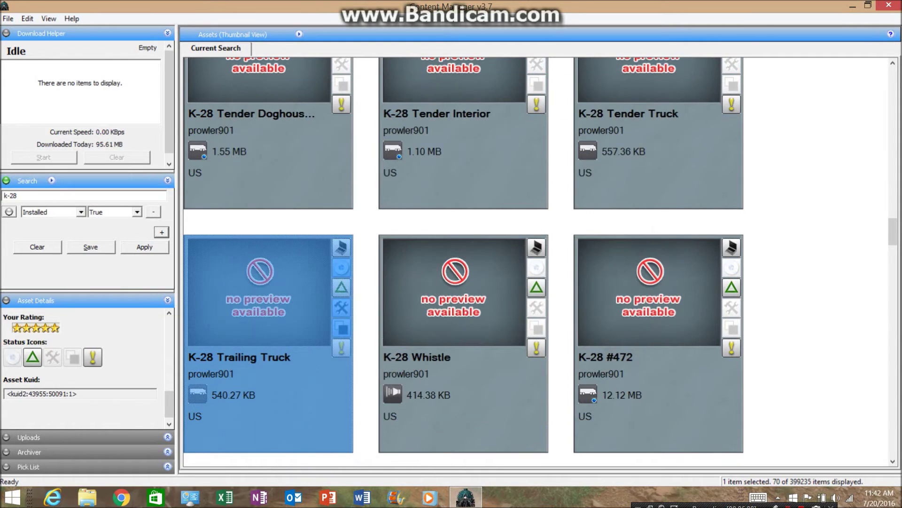
- Open the K-28 Trailing Truck in Content Creator Plus, accept the config file upgrade, and close the editor
right_click(260, 373)
left_click(136, 430)
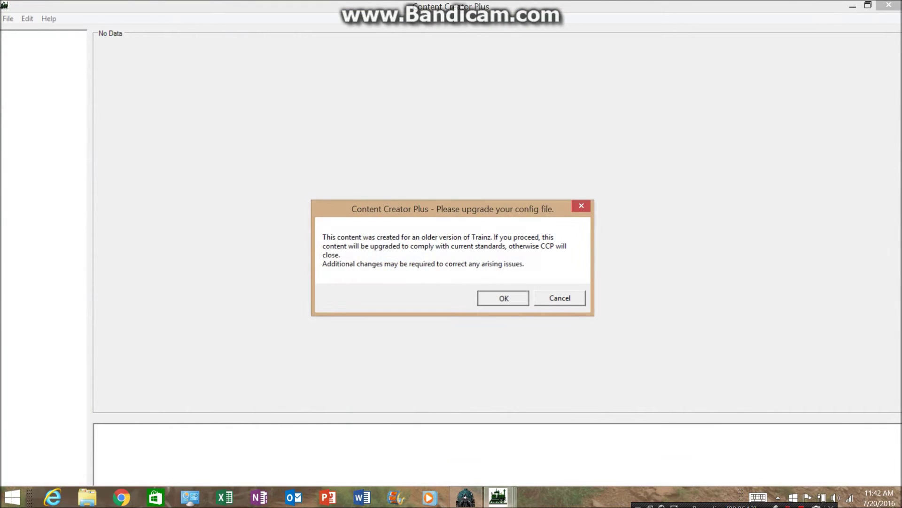
left_click(489, 296)
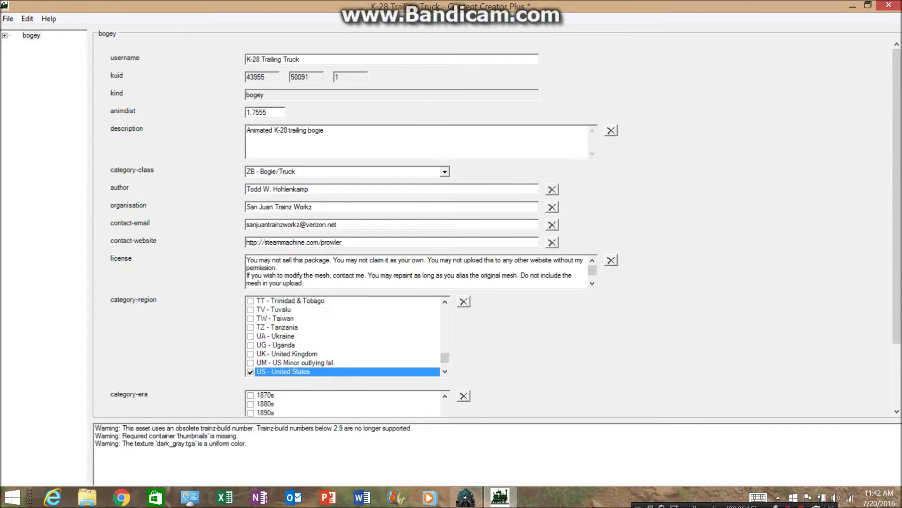
key("alt+F4")
key("Return")
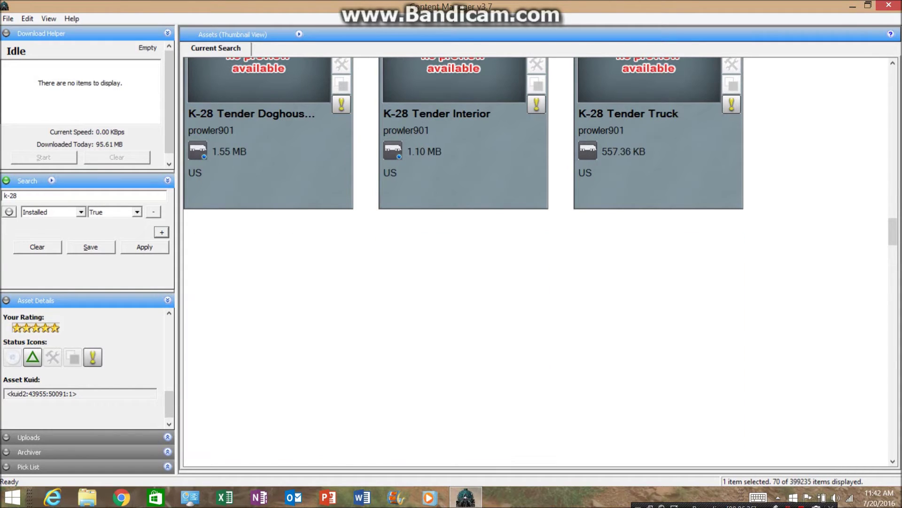
- Find the K-28 Driver OPB asset, examine its config file, and close it
scroll(536, 261, "down", 2)
scroll(463, 261, "down", 1)
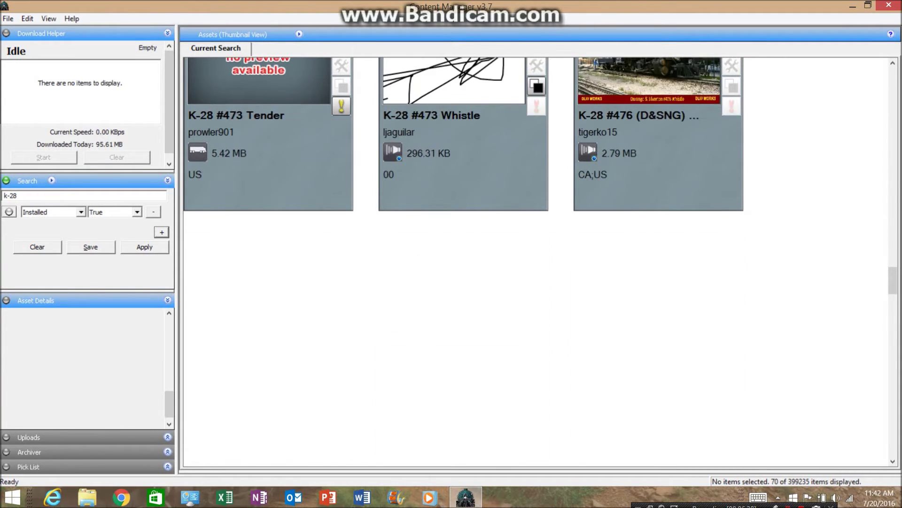
scroll(537, 289, "up", 4)
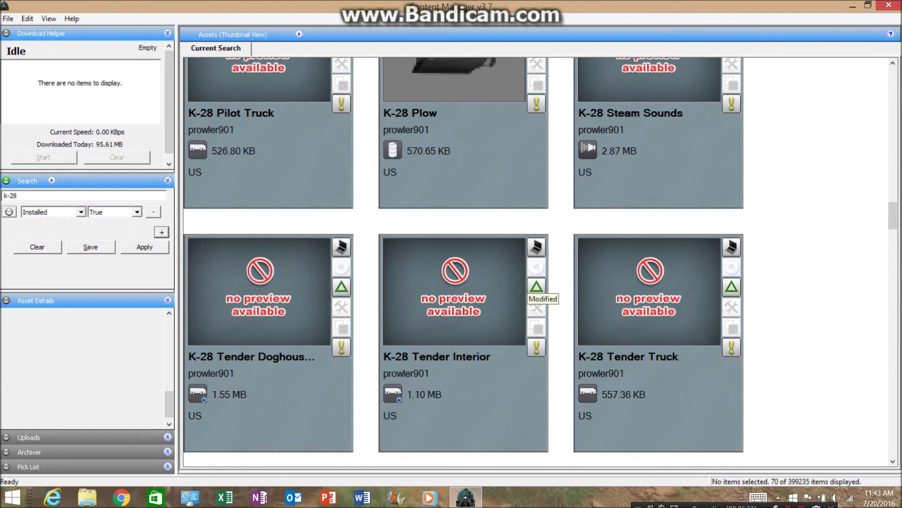
scroll(537, 290, "up", 1)
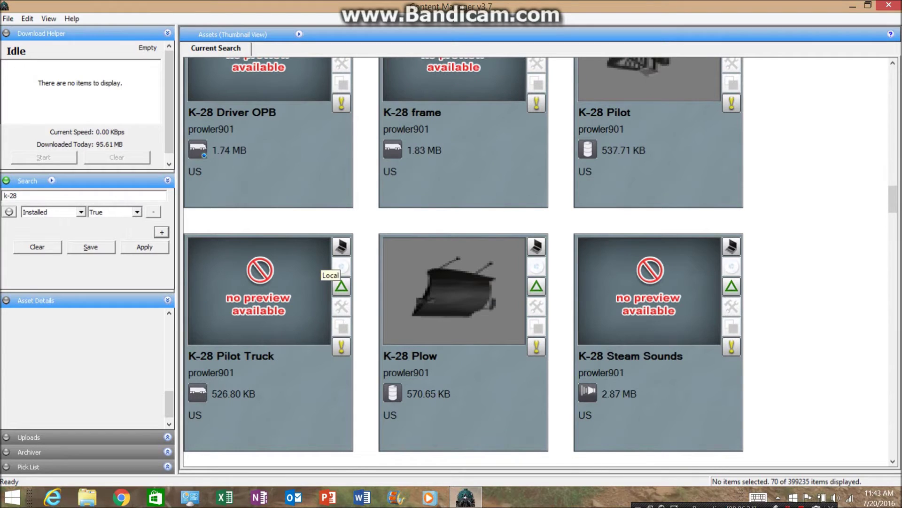
scroll(537, 289, "up", 1)
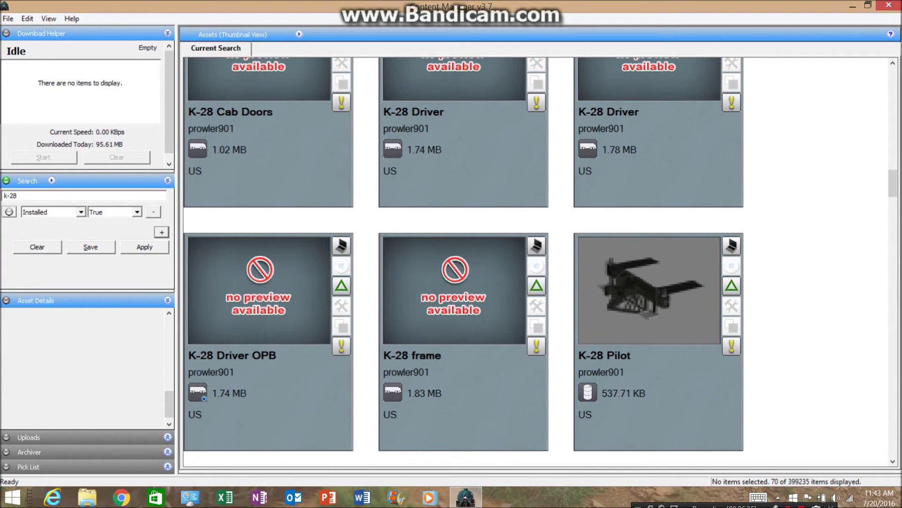
right_click(295, 282)
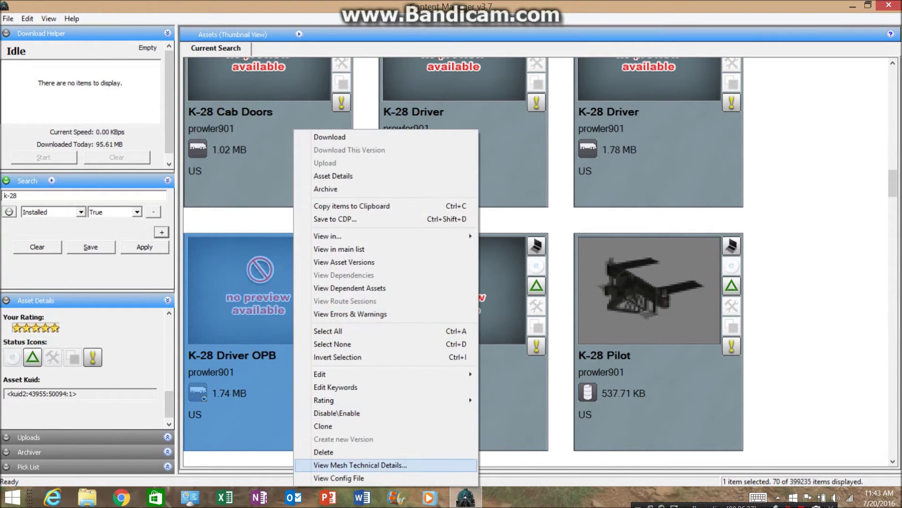
left_click(339, 477)
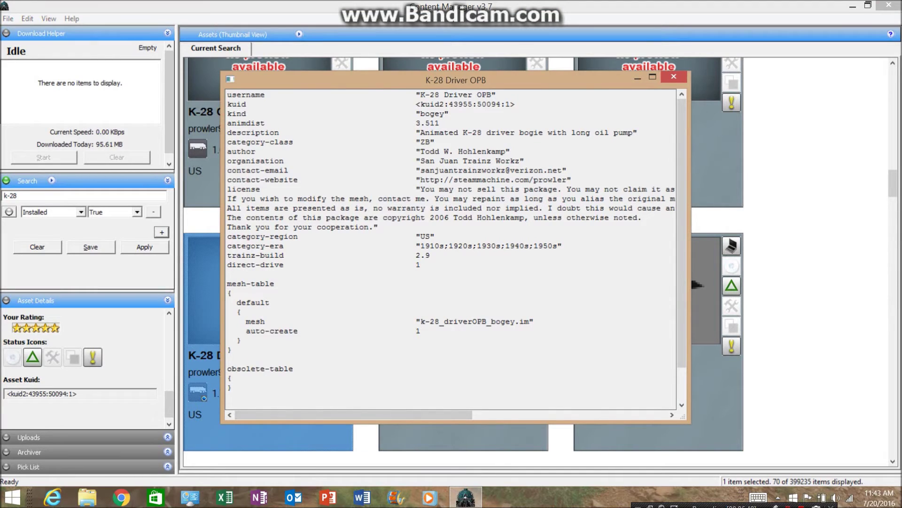
left_click_drag(242, 94, 229, 353)
left_click(227, 358)
left_click(673, 77)
- Open the K-28 Driver OPB in Content Creator Plus and preview its default mesh from the mesh-table
right_click(309, 303)
mouse_move(334, 374)
left_click(220, 430)
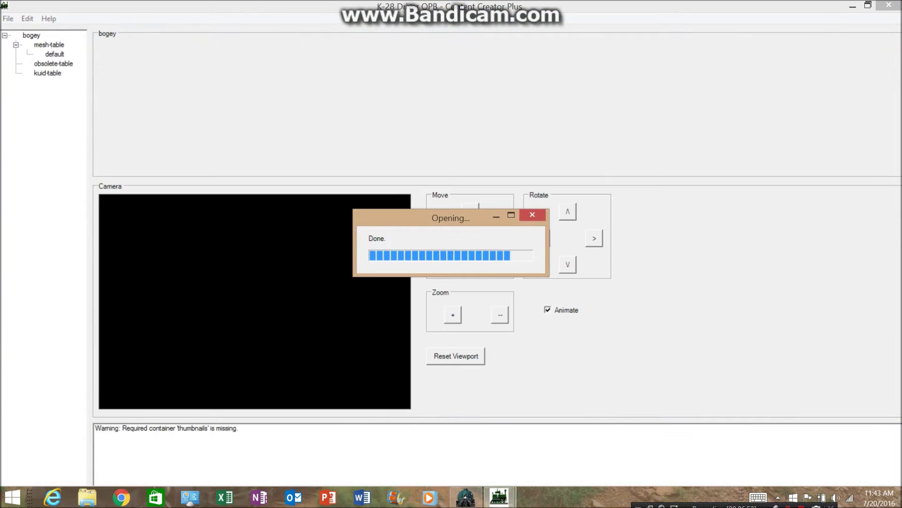
left_click(4, 35)
left_click(17, 45)
left_click(15, 44)
left_click(54, 54)
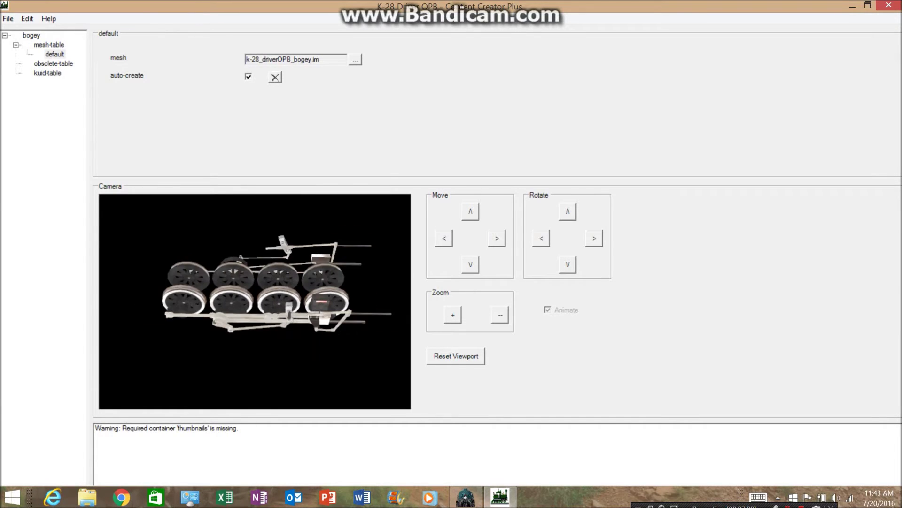
- Examine the K-28 Driver OPB's bogey properties and the tags that can be added, and close the editor
double_click(31, 35)
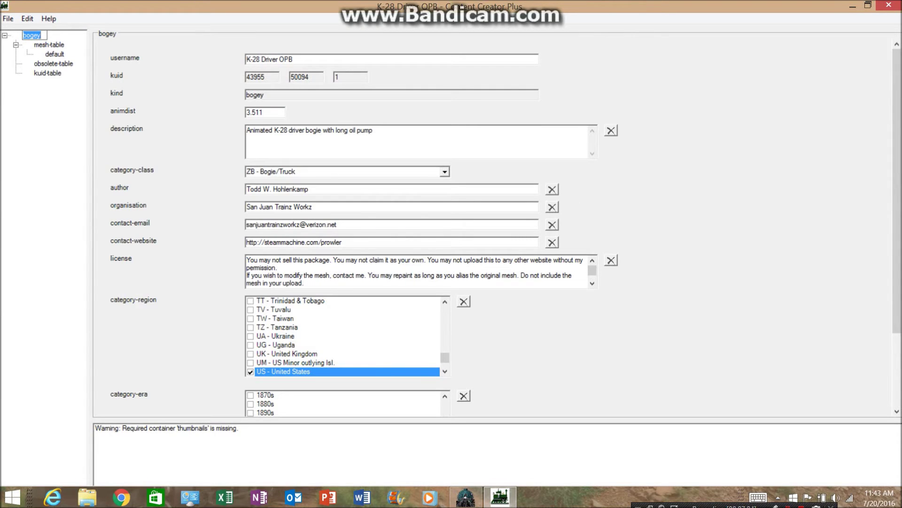
right_click(32, 35)
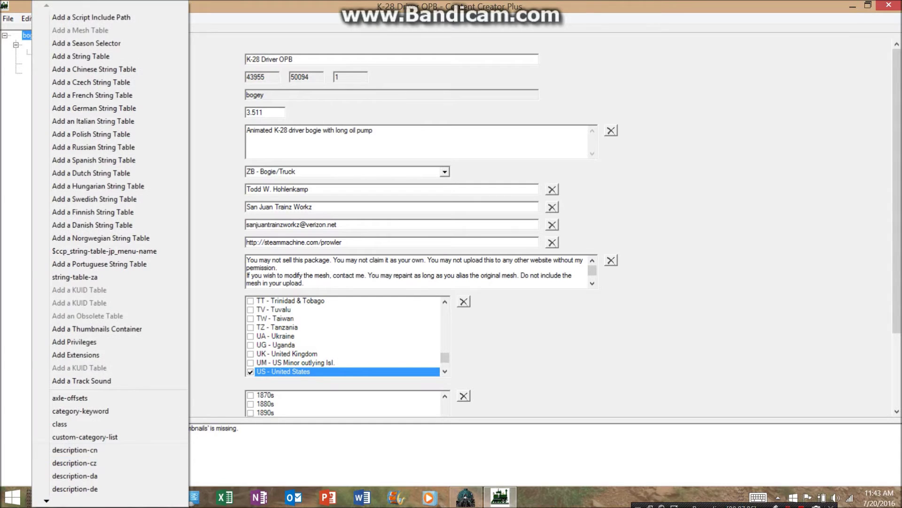
scroll(110, 254, "down", 10)
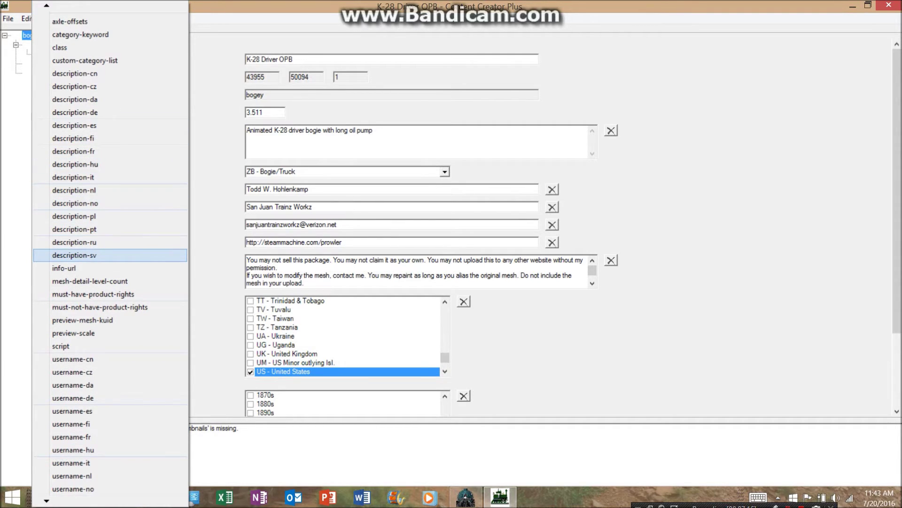
left_click(90, 281)
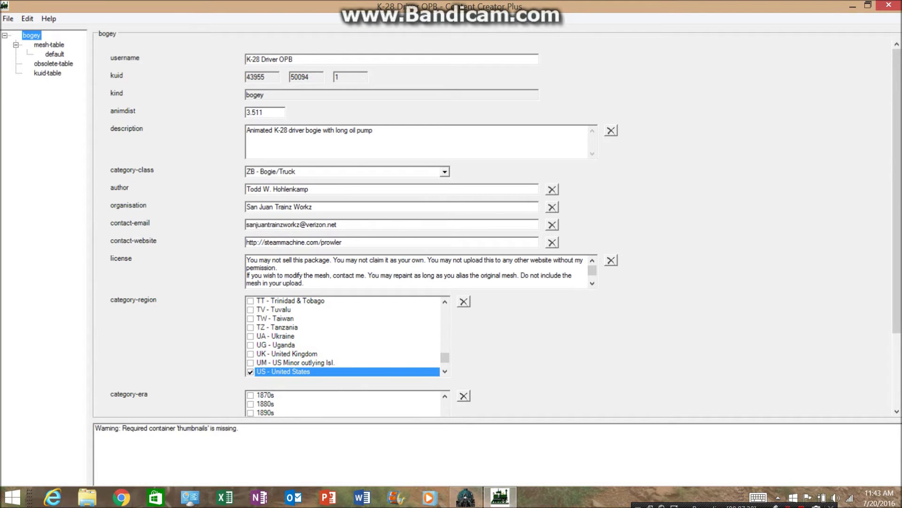
key("alt+F4")
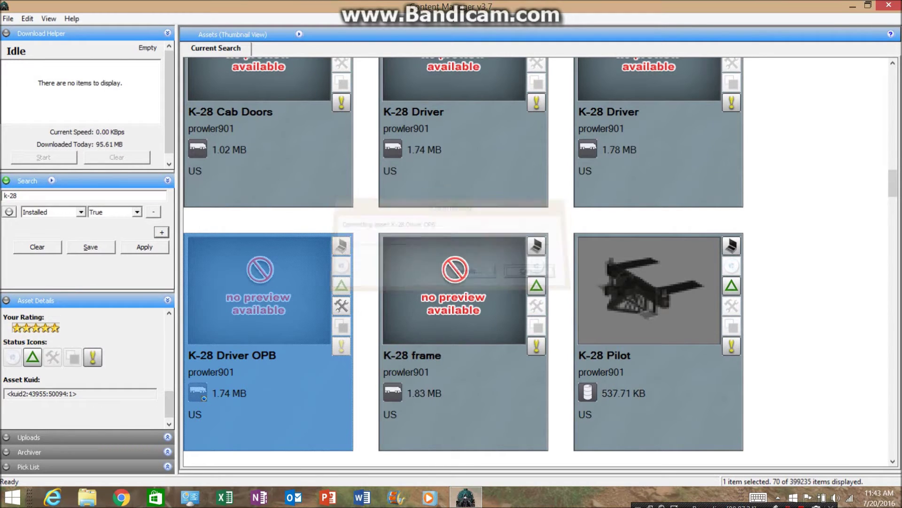
- View the dependent assets of the K-28 Driver OPB and close the list
right_click(306, 295)
left_click(360, 288)
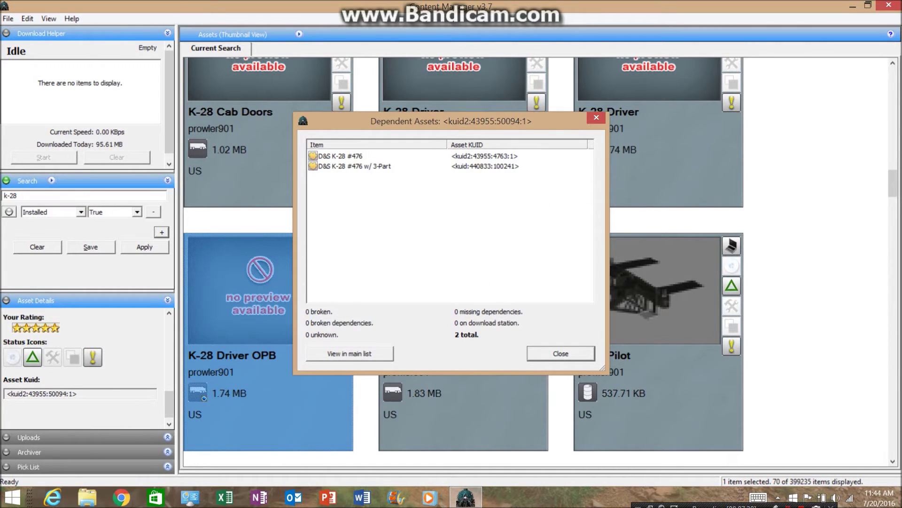
key("Escape")
- View the config file of the 1.74 MB K-28 Driver asset and close it
scroll(536, 261, "up", 1)
left_click(658, 341)
right_click(677, 329)
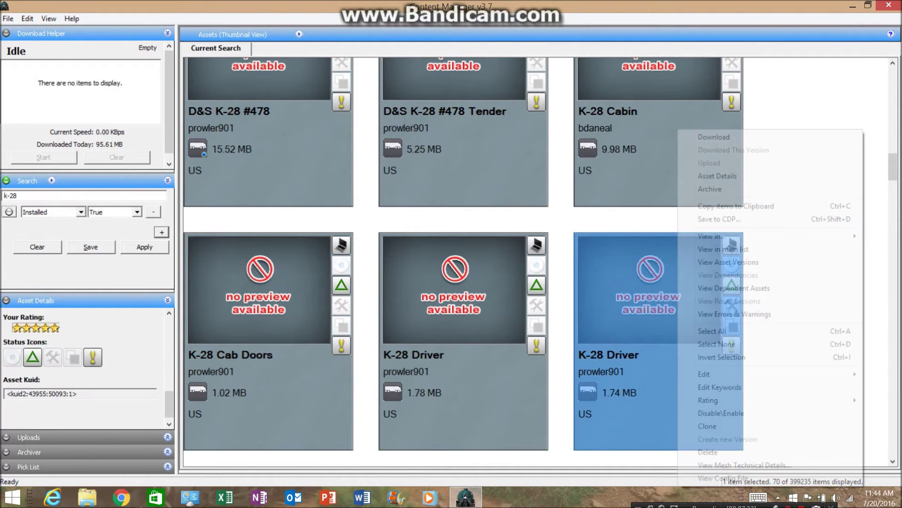
left_click(723, 478)
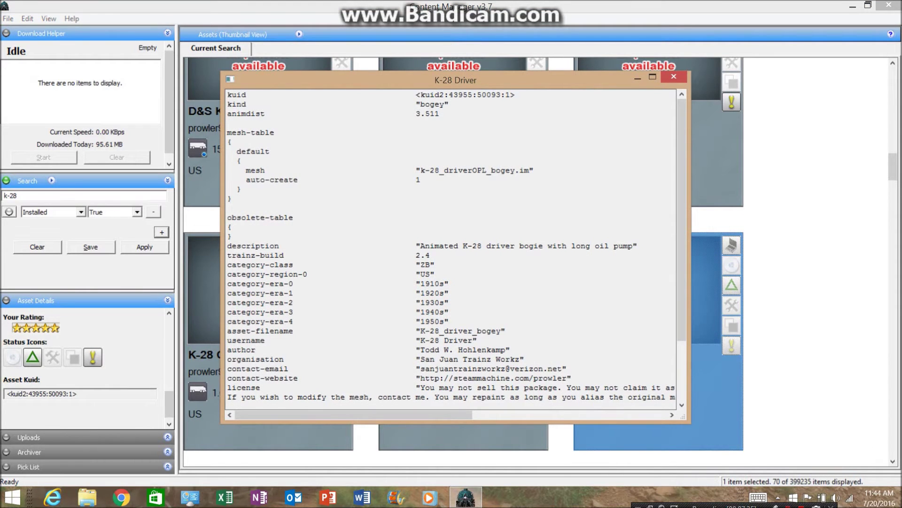
left_click(673, 76)
- Open the 1.74 MB K-28 Driver in Content Creator Plus and accept the config file upgrade
right_click(666, 329)
mouse_move(692, 375)
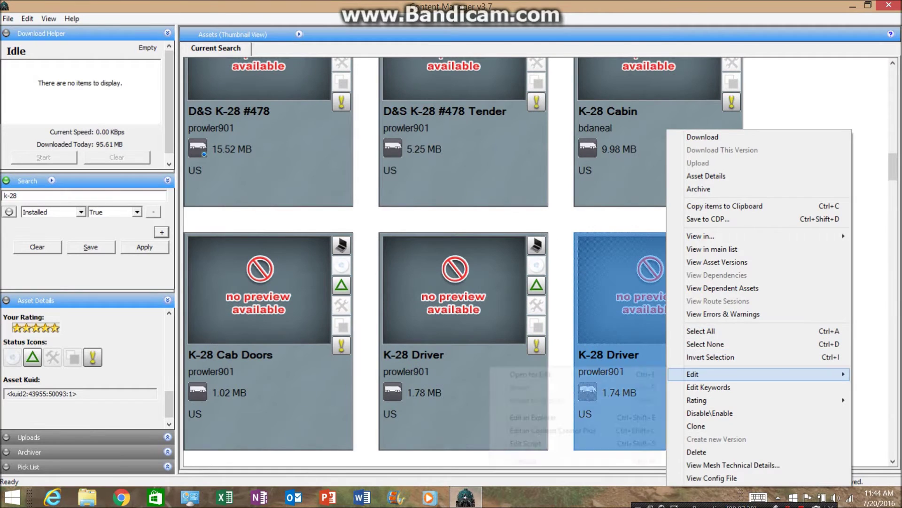
left_click(553, 430)
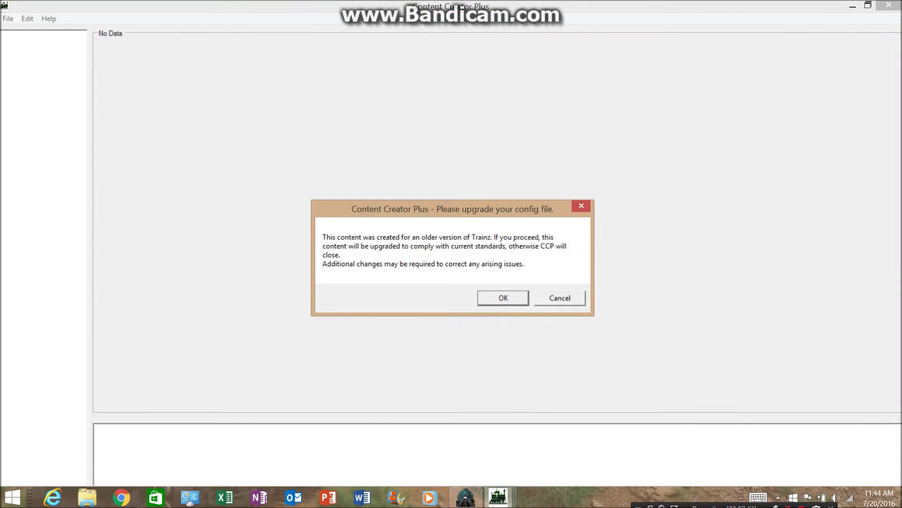
key("Return")
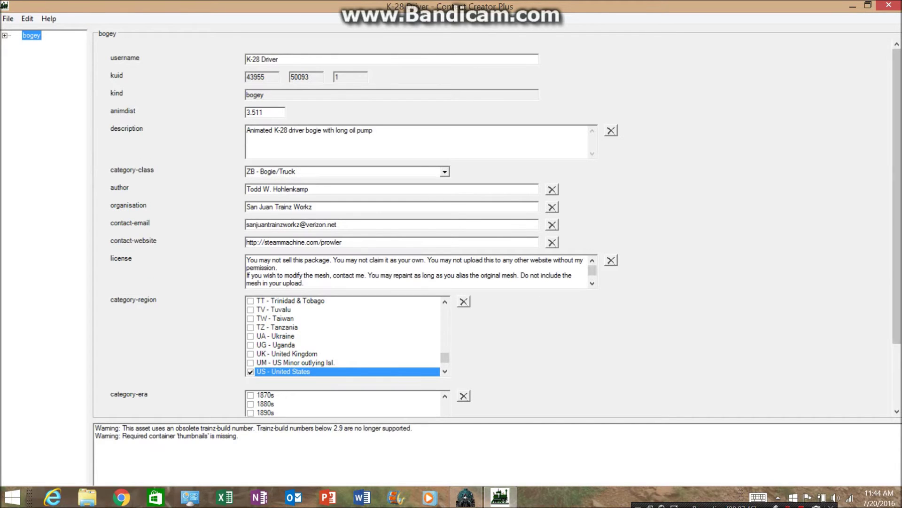
- Examine the containers and tags that can be added to the K-28 Driver's bogey entry
right_click(27, 35)
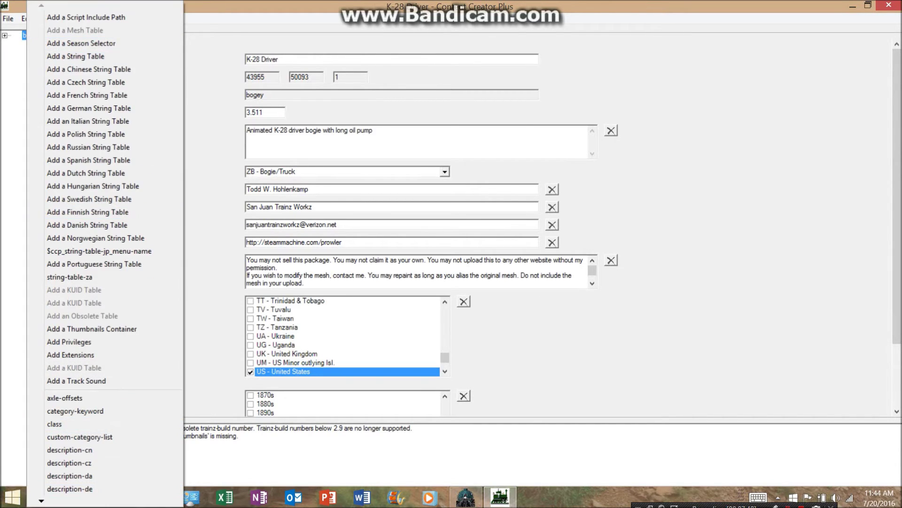
mouse_move(41, 500)
scroll(85, 476, "down", 6)
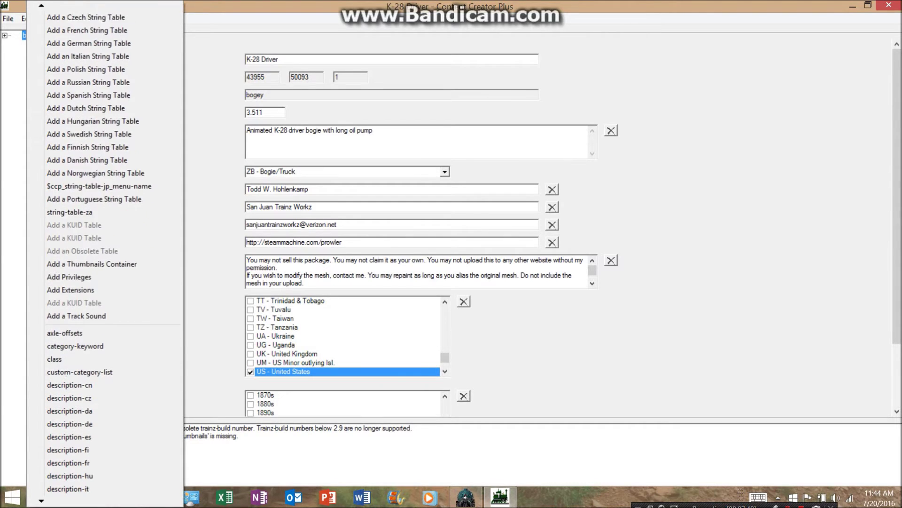
left_click(66, 449)
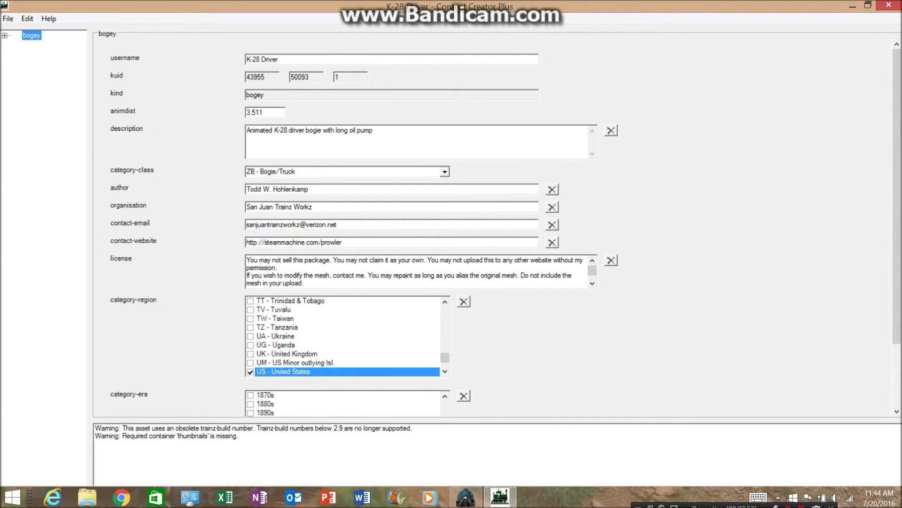
- Enable direct-drive on the 1.74 MB K-28 Driver bogey, save the asset and commit it
left_click(249, 409)
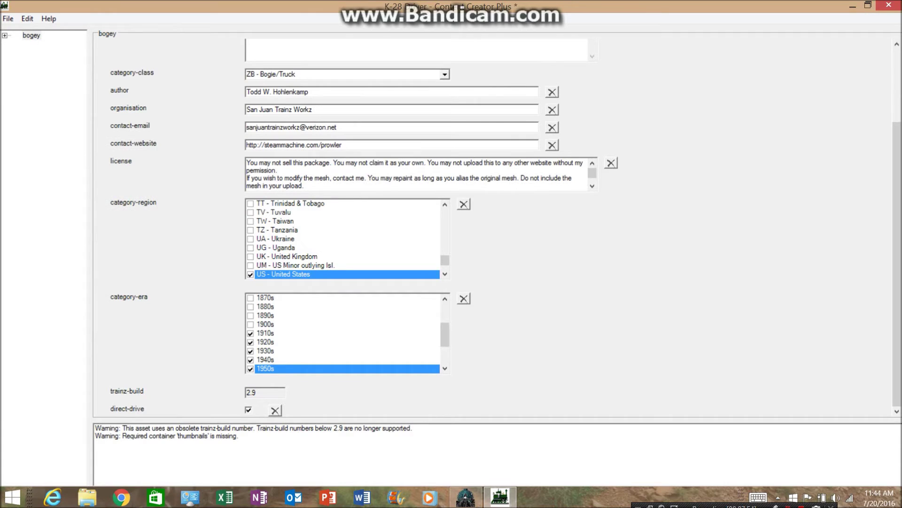
left_click(889, 4)
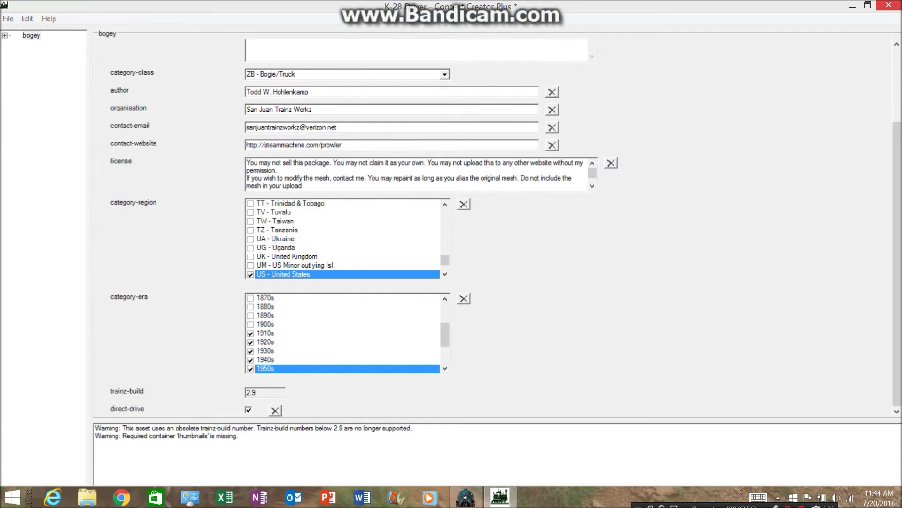
left_click(406, 290)
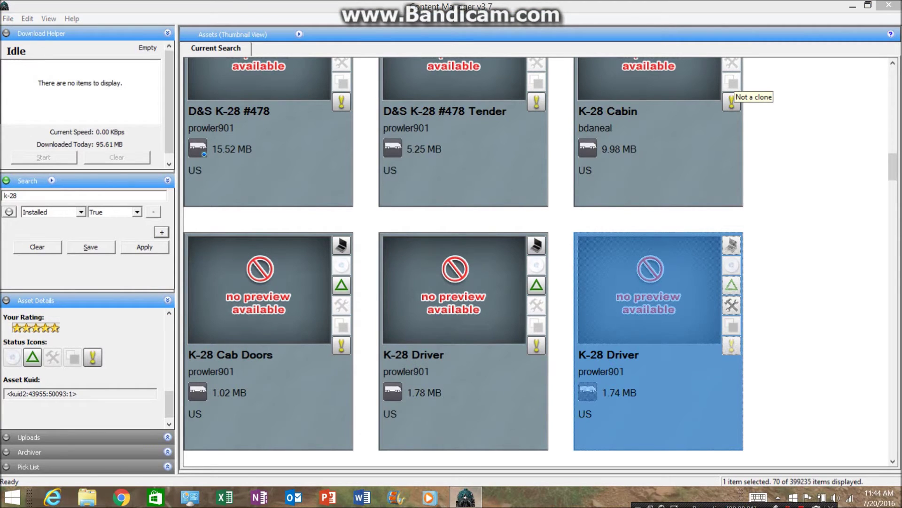
left_click(463, 340)
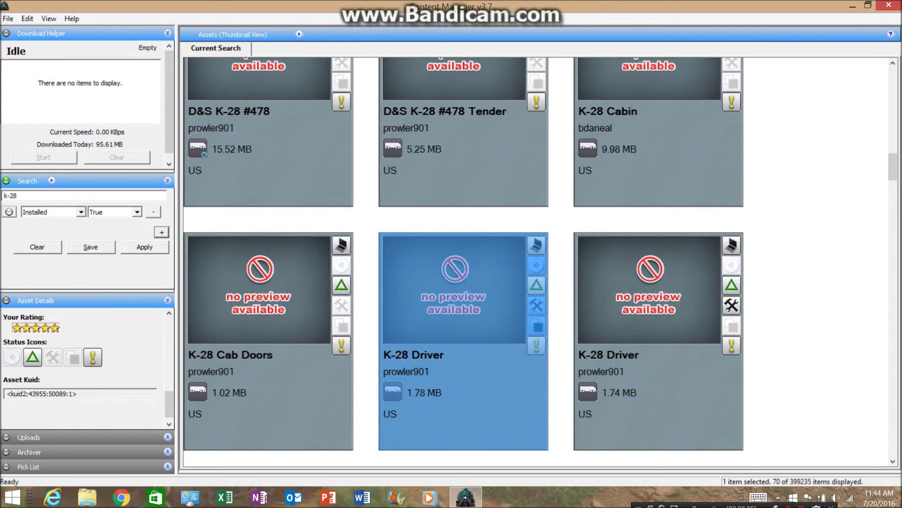
left_click(658, 341)
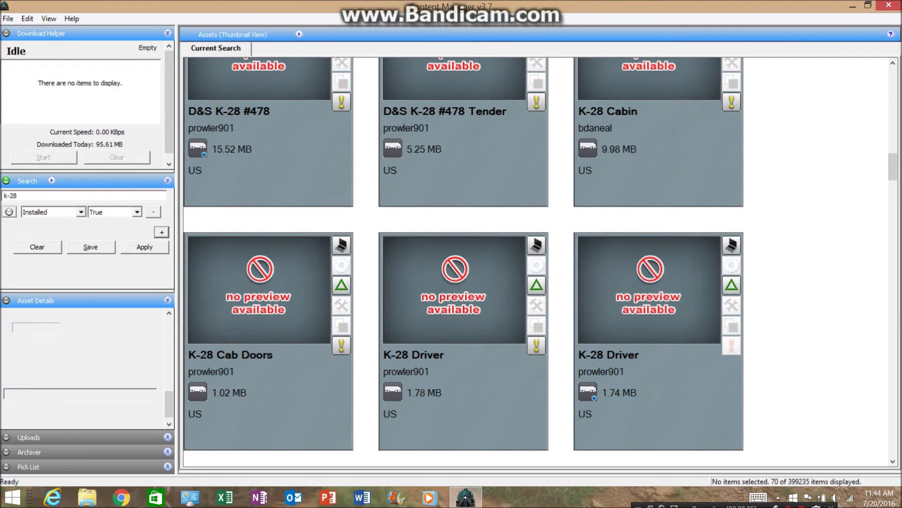
- View the config files of the 1.78 MB and 1.74 MB K-28 Driver assets and close them
right_click(493, 341)
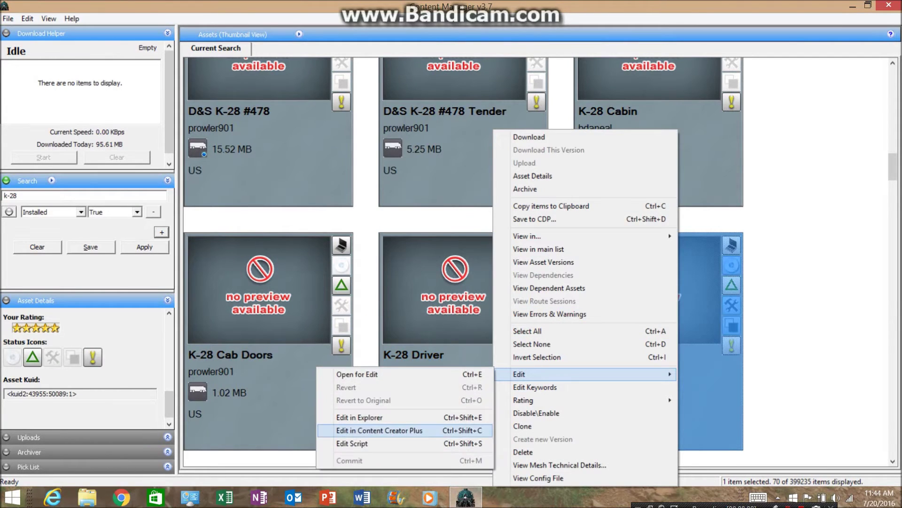
left_click(523, 425)
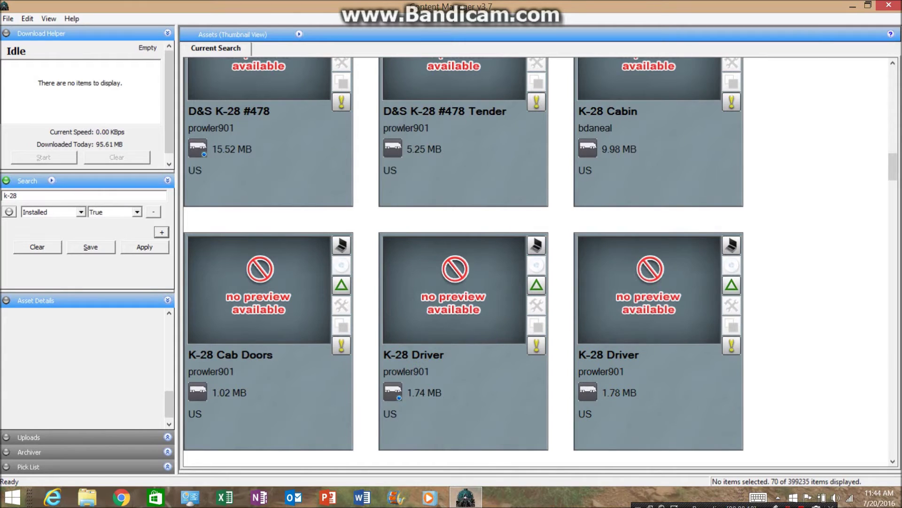
right_click(635, 378)
key("Return")
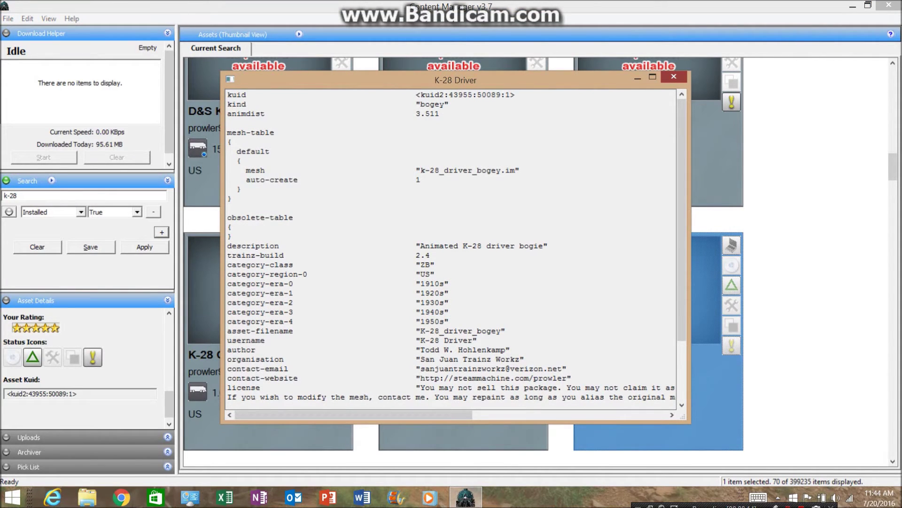
left_click(673, 77)
right_click(482, 301)
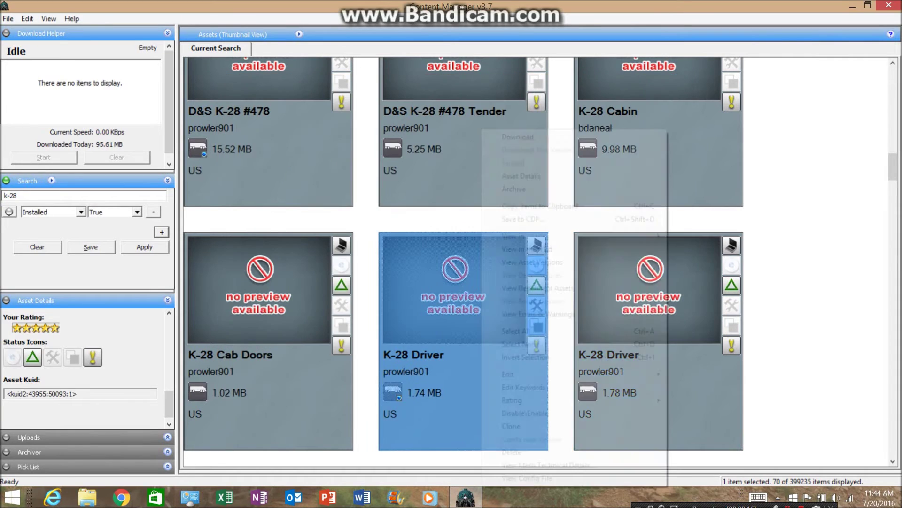
left_click(527, 478)
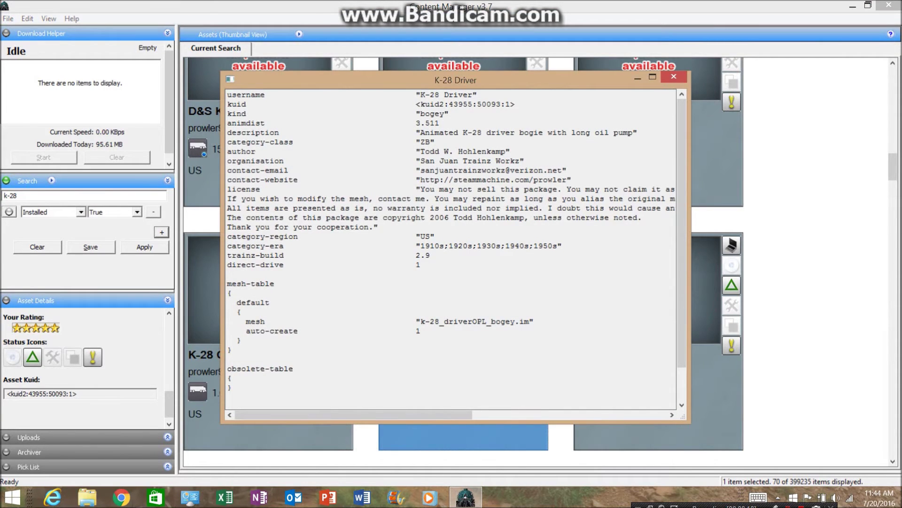
left_click(673, 76)
- Open the 1.78 MB K-28 Driver in Content Creator Plus and accept the config file upgrade
right_click(675, 320)
mouse_move(701, 374)
key("Left")
key("Down")
key("Down")
key("Down")
key("Down")
key("Down")
key("Down")
key("Down")
key("Down")
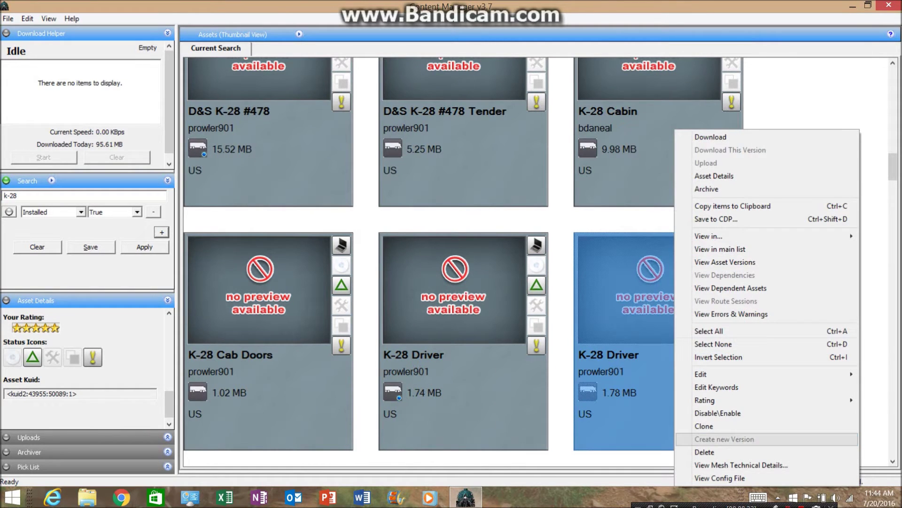
key("e")
key("Right")
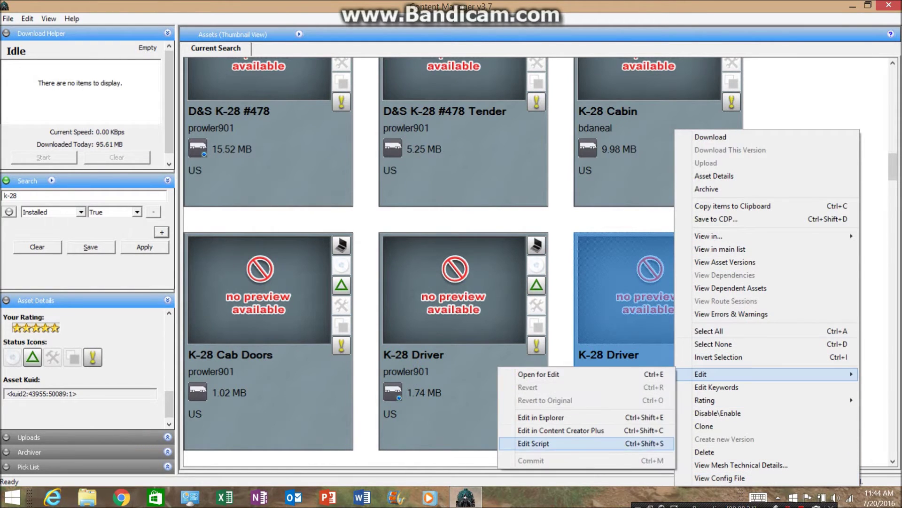
left_click(561, 431)
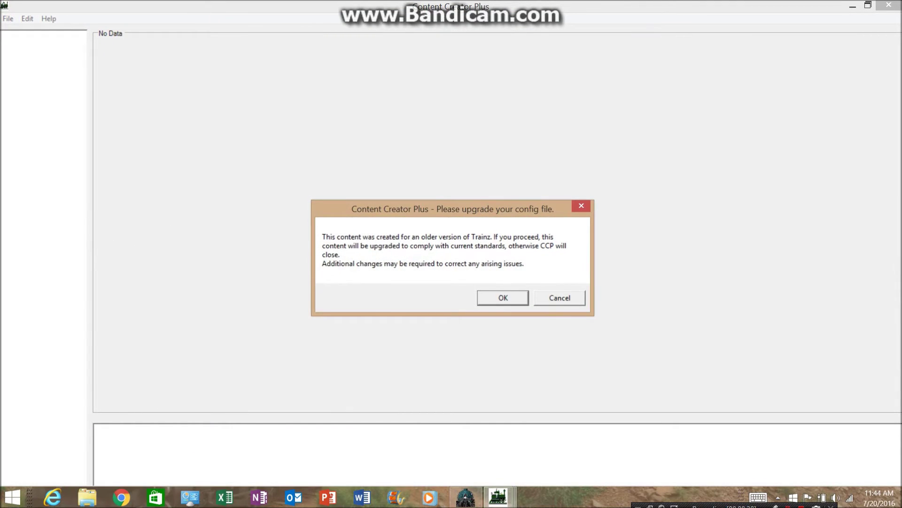
key("Return")
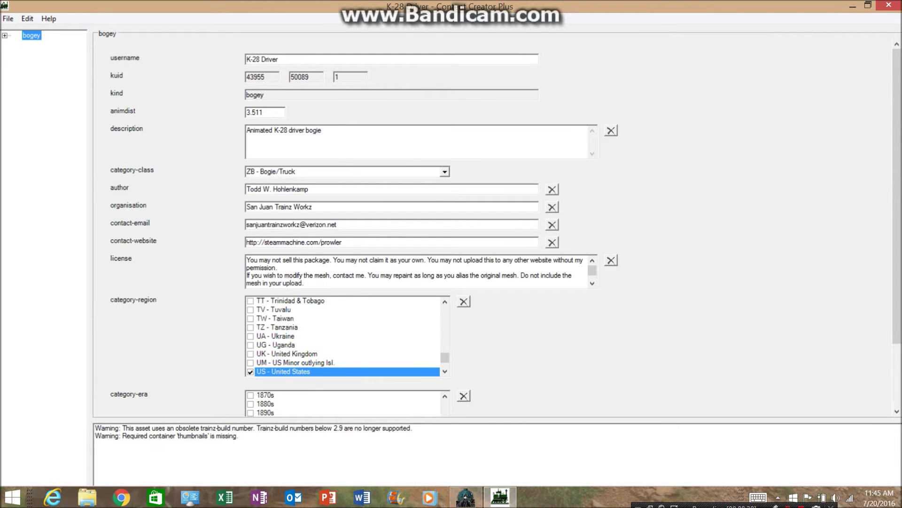
- Add the direct-drive tag to the 1.78 MB K-28 Driver's bogey entry, then close the editor and save the change
scroll(498, 230, "down", 3)
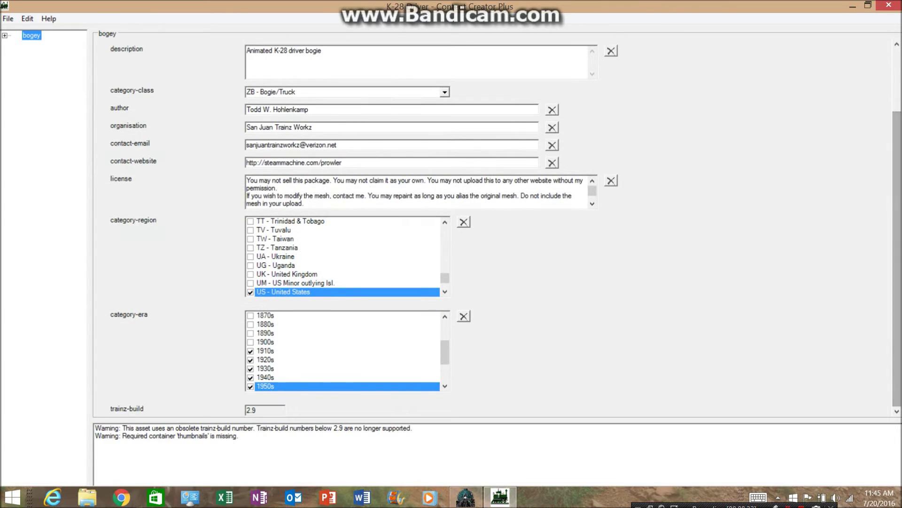
scroll(498, 230, "up", 3)
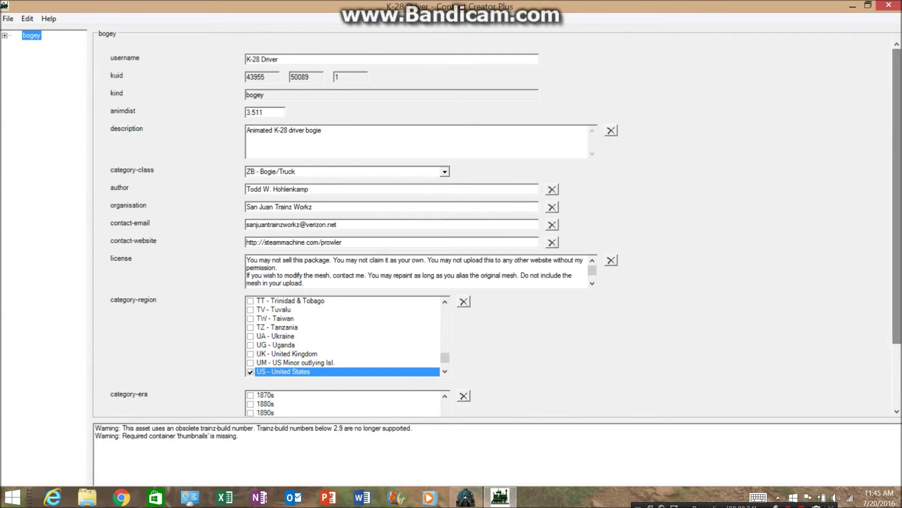
key("Right")
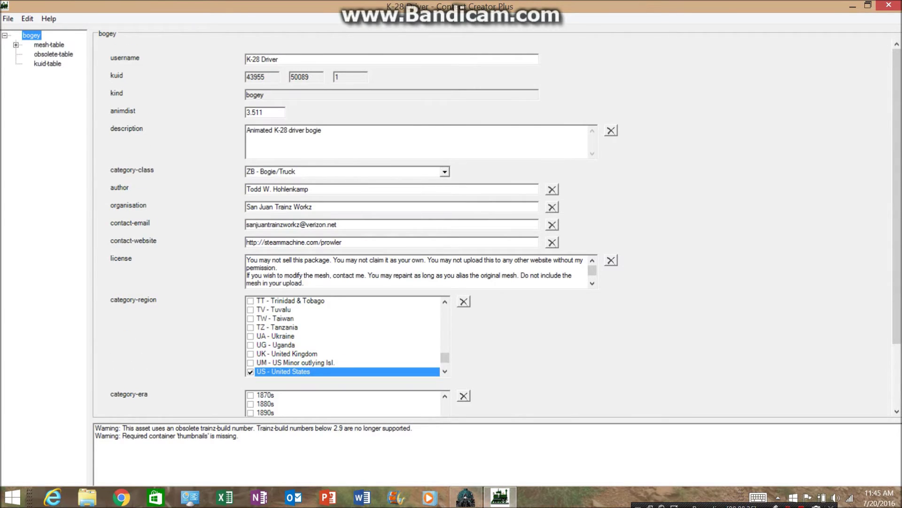
right_click(32, 35)
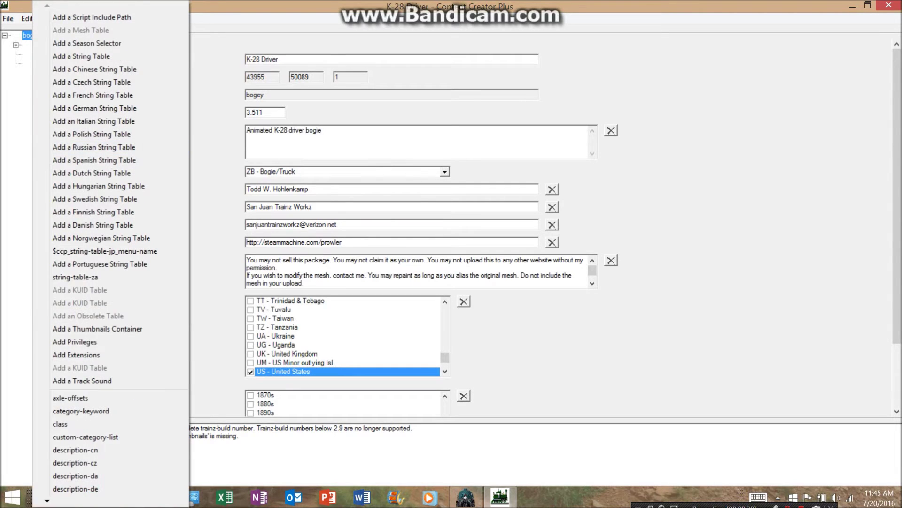
mouse_move(47, 500)
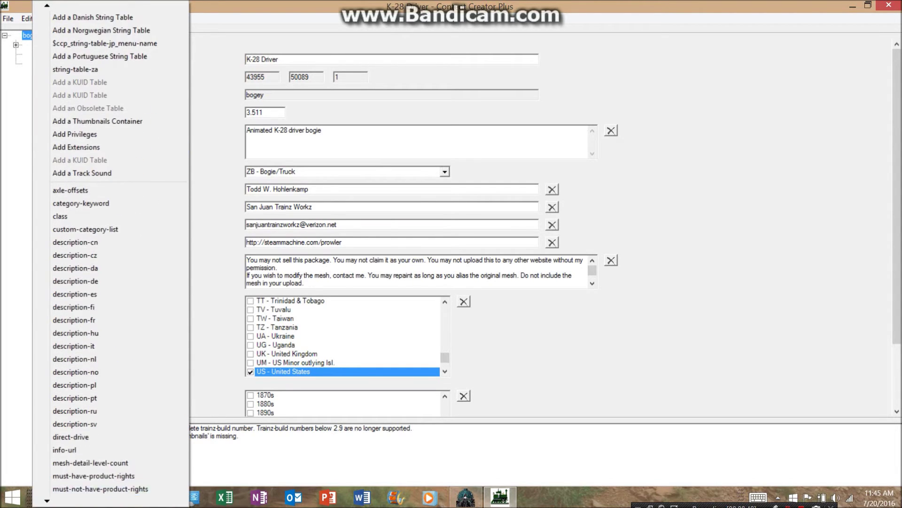
left_click(76, 463)
scroll(493, 226, "down", 2)
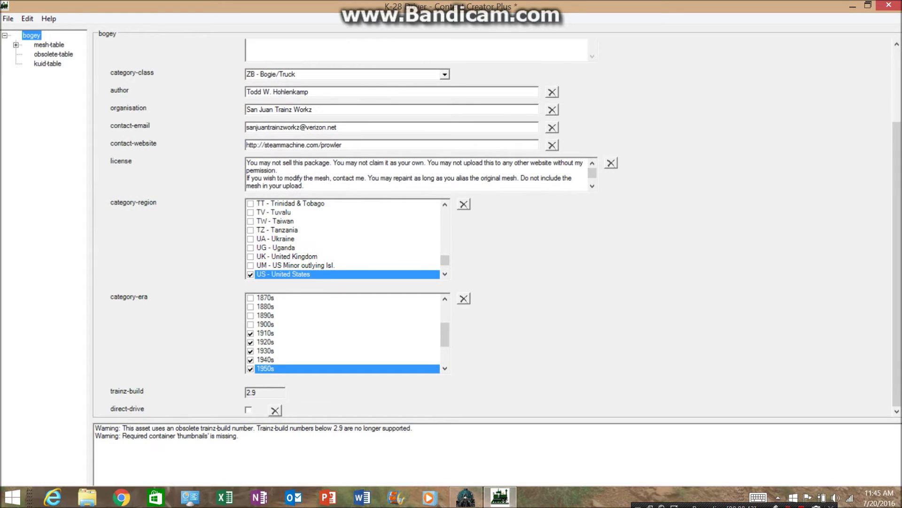
left_click(888, 5)
key("Return")
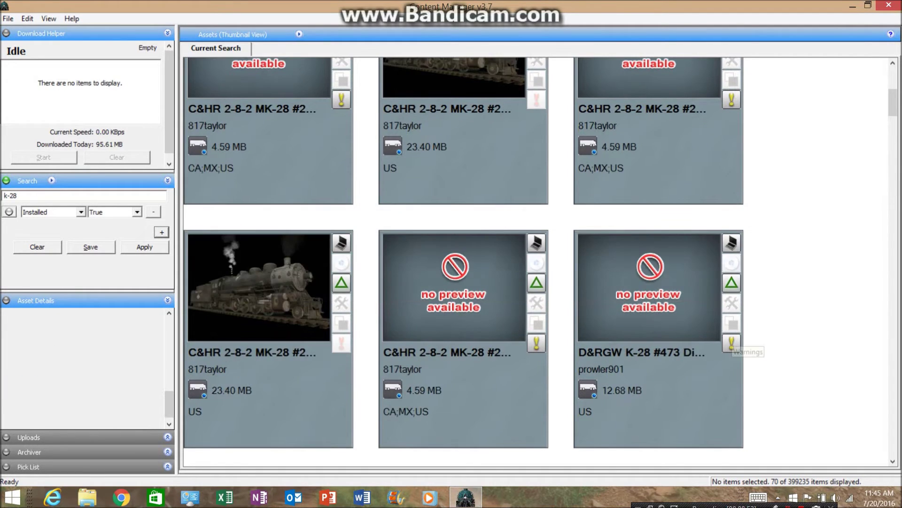
- Open the D&S K-28 #476 locomotive for editing in Content Creator Plus
left_click(292, 300)
right_click(293, 300)
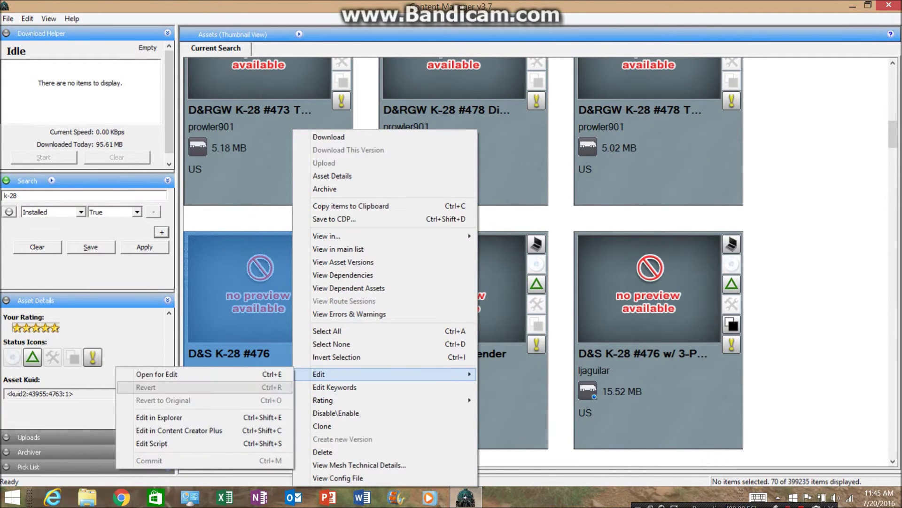
left_click(179, 430)
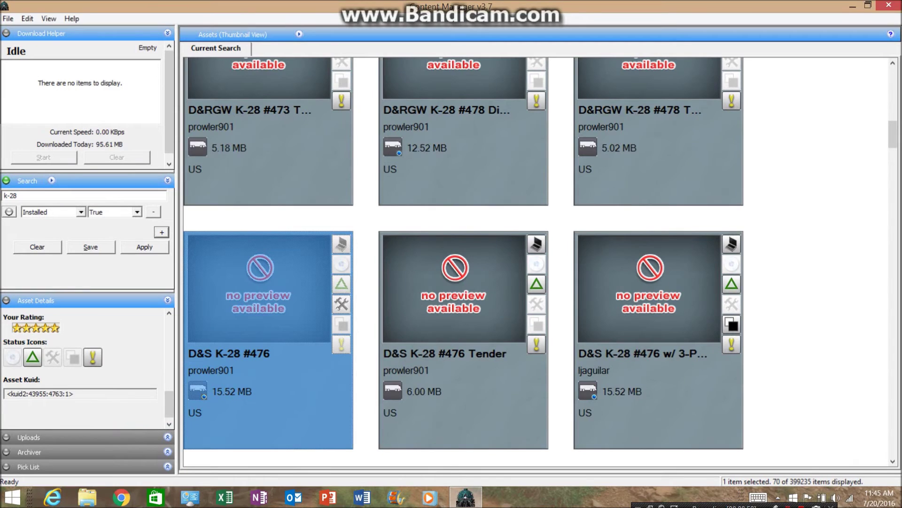
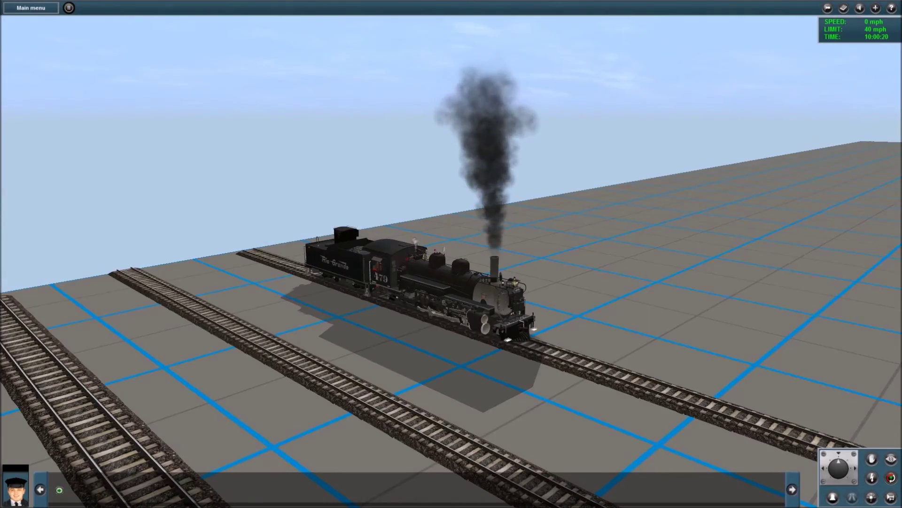
- Examine the stationary Rio Grande 479 locomotive's drivers and side rods close up from the side in the driving session
key("Right")
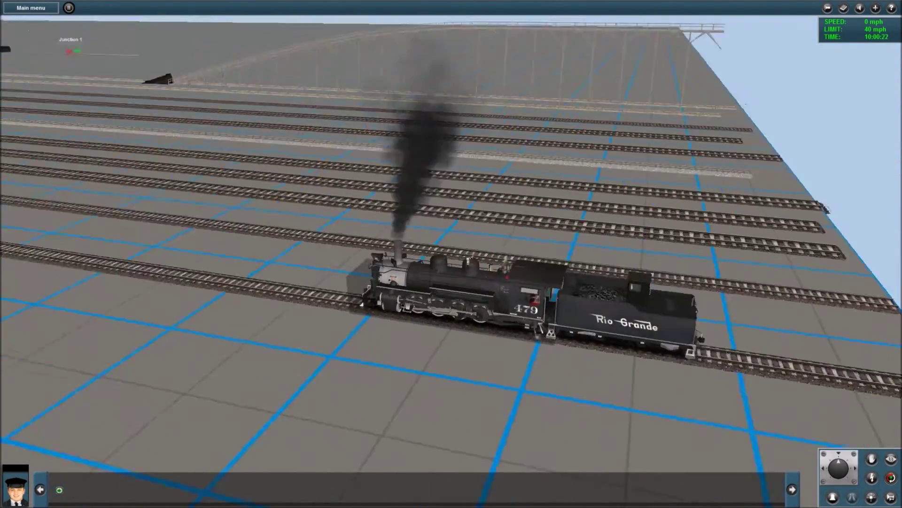
key("Right")
key("Down")
key("Left")
key("Page_Up")
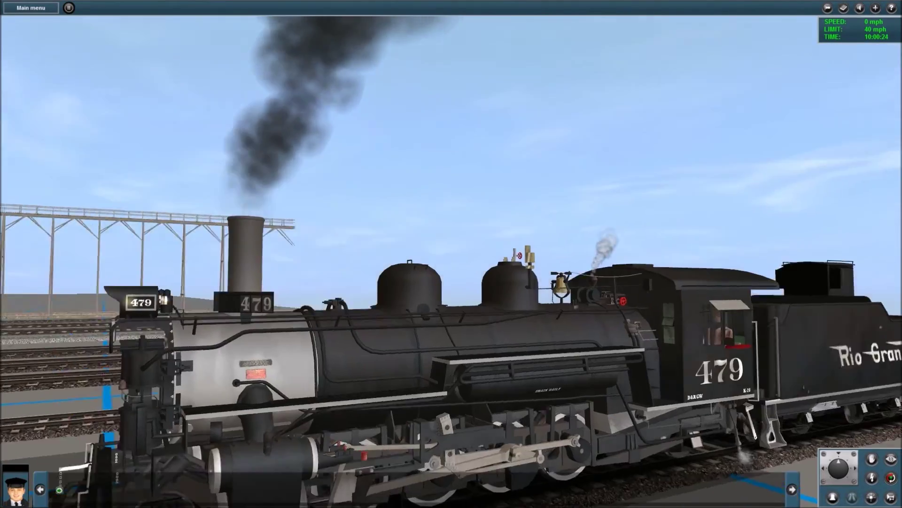
key("Right")
key("Down")
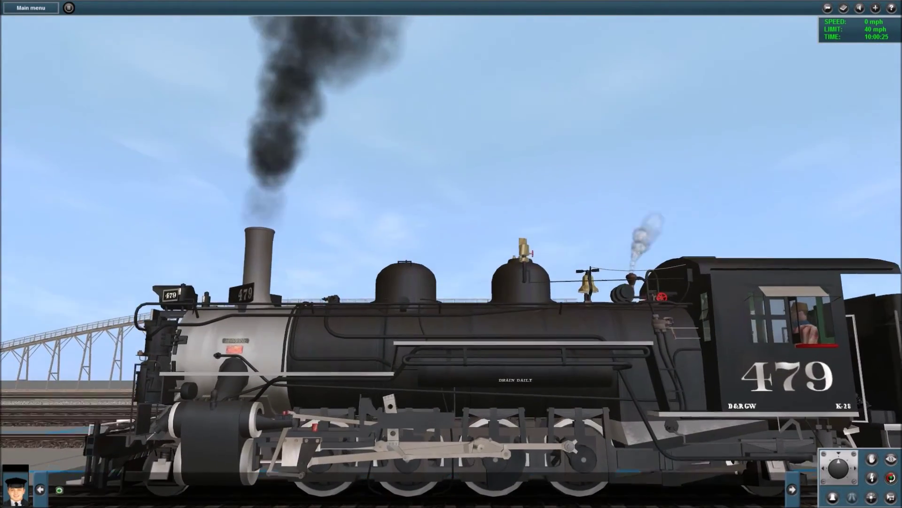
key("Up")
key("Right")
key("Down")
- Set the 479 locomotive in forward motion and view its running gear from both sides and the front
key("w")
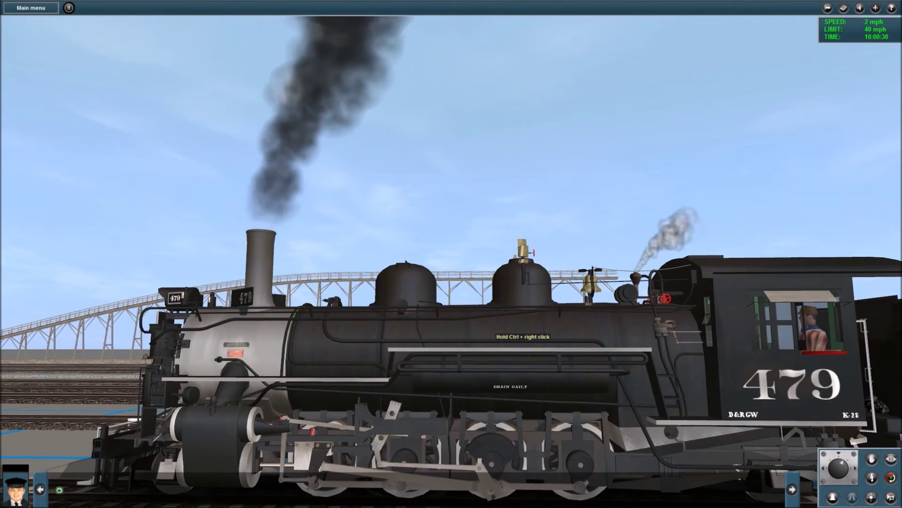
key("Page_Down")
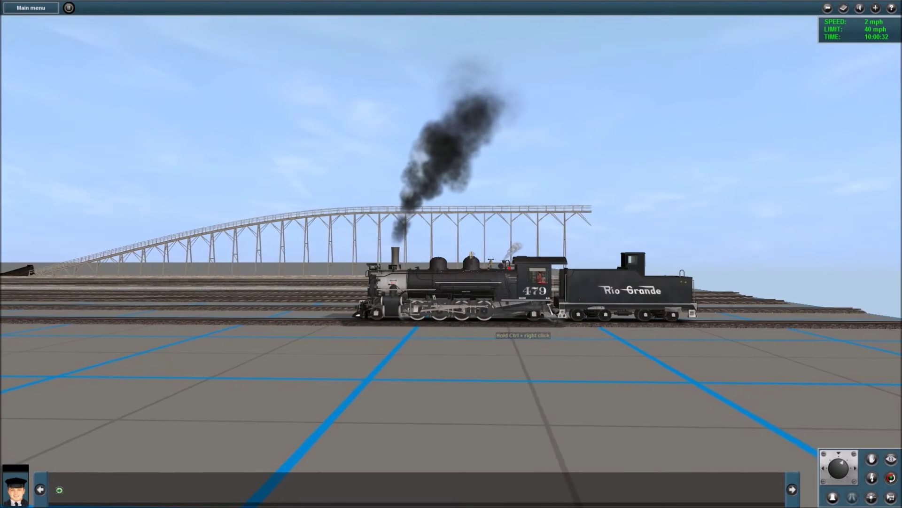
key("Left")
key("Up")
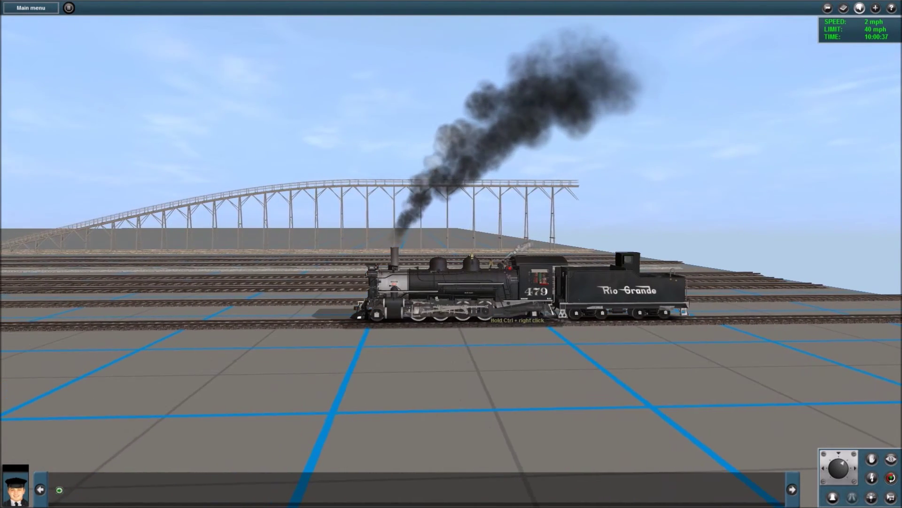
key("Left")
key("Left")
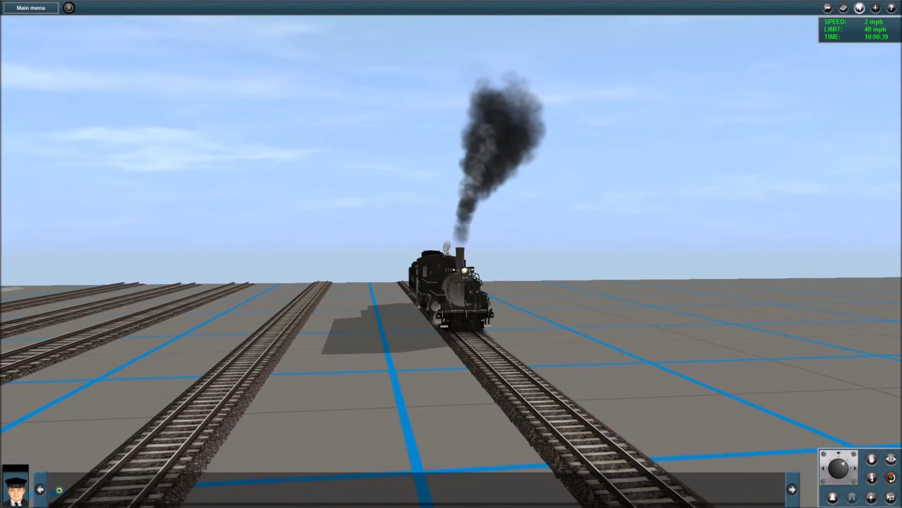
key("Left")
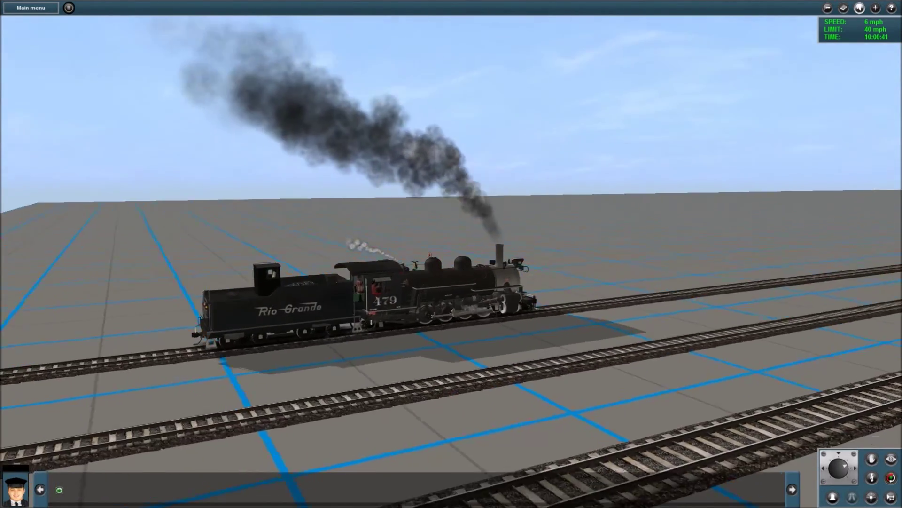
- Examine the moving 479 locomotive's drivers close up from its other side, ending with a view from the front
scroll(451, 261, "up", 3)
key("Down")
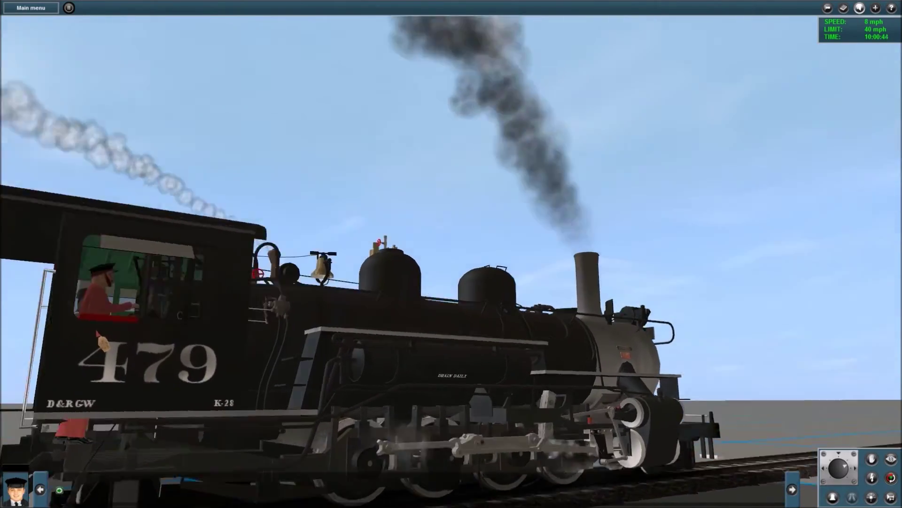
scroll(97, 332, "down", 5)
key("Up")
key("Right")
key("Right")
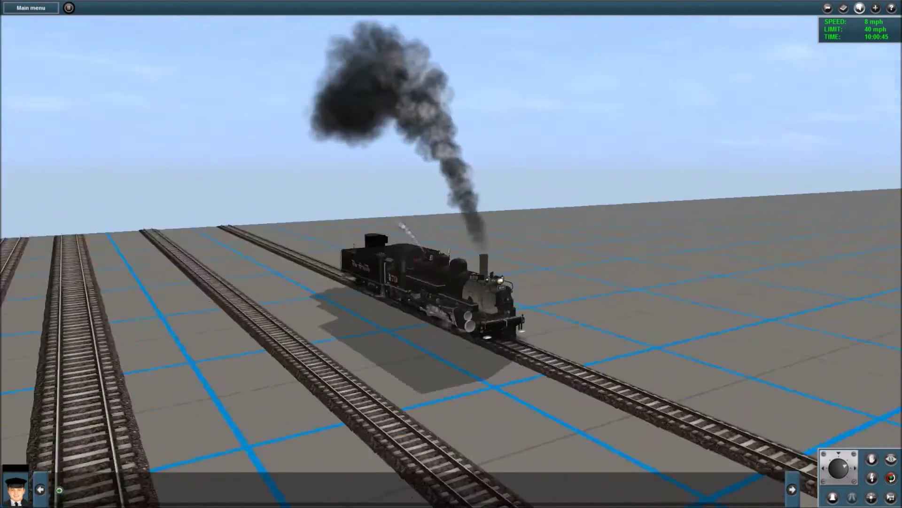
key("Right")
key("Down")
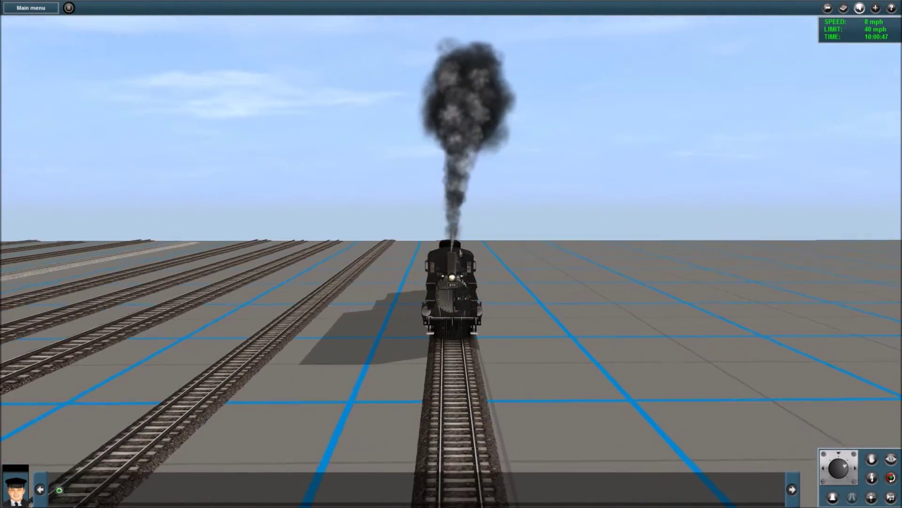
- Circle around the 479 locomotive in the driving session to examine its running gear from both sides and the front
key("Left")
key("Left")
key("Up")
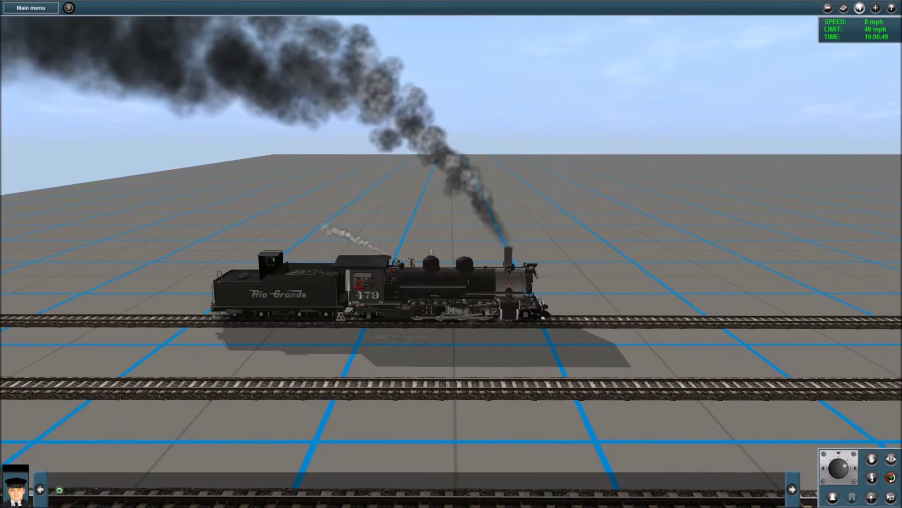
key("Down")
key("Left")
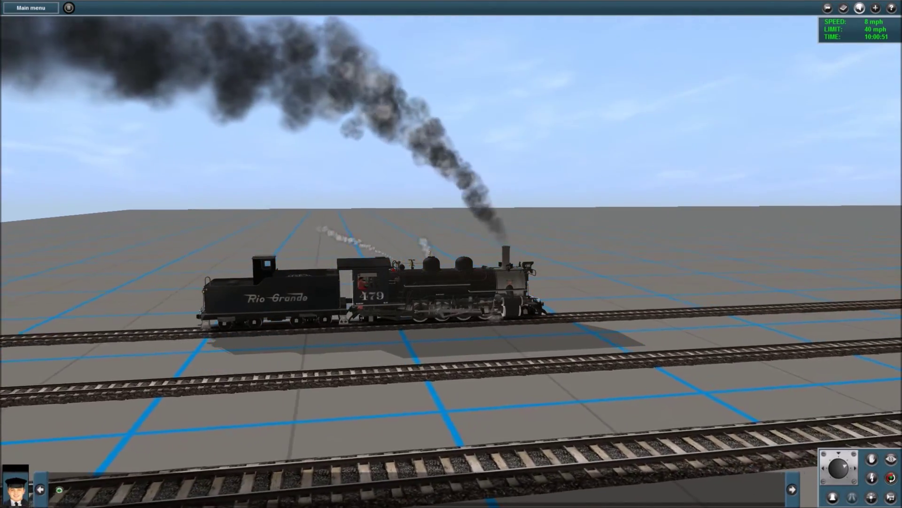
key("Right")
key("Down")
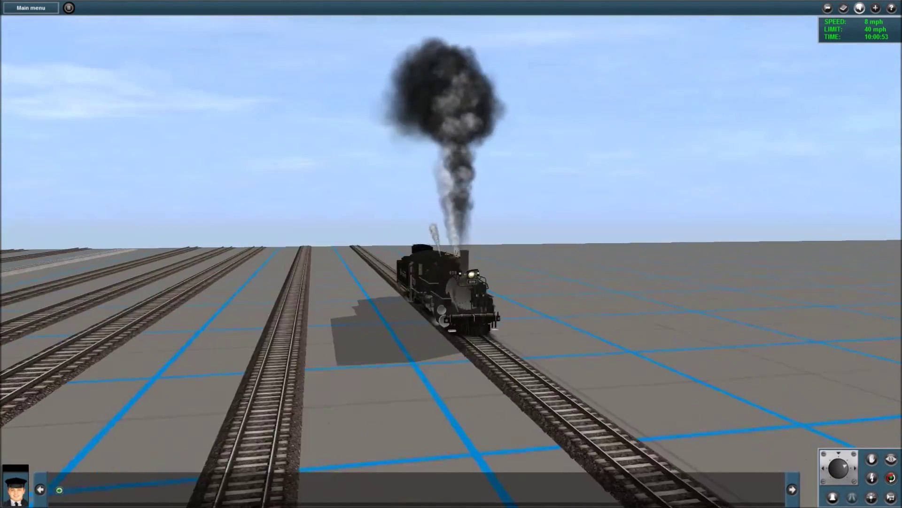
key("Right")
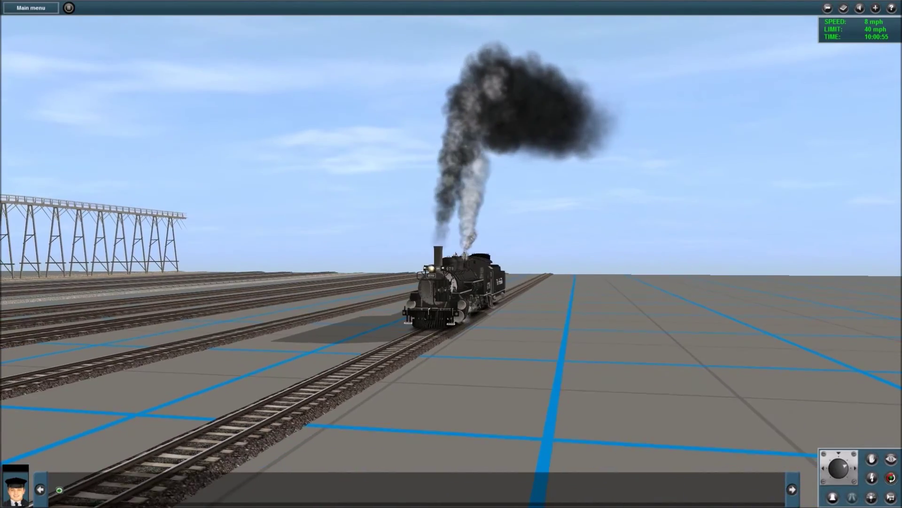
key("Right")
key("Up")
key("Down")
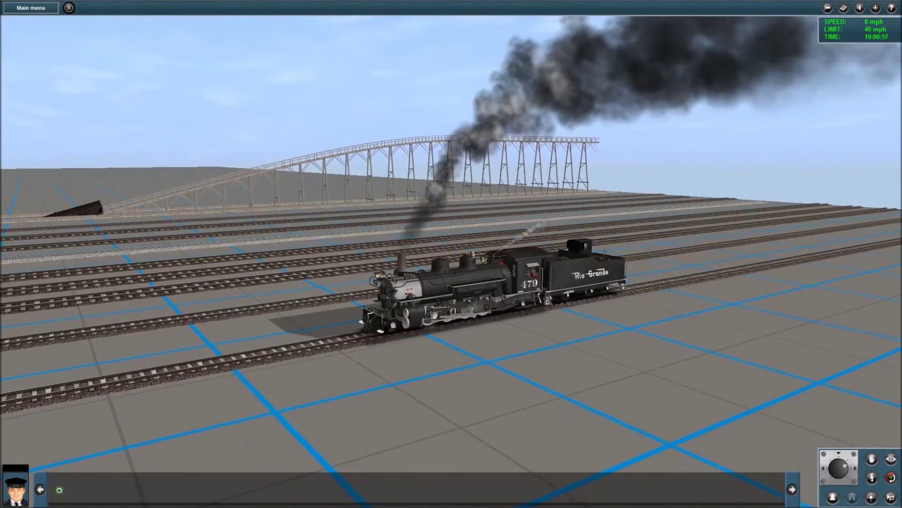
key("Left")
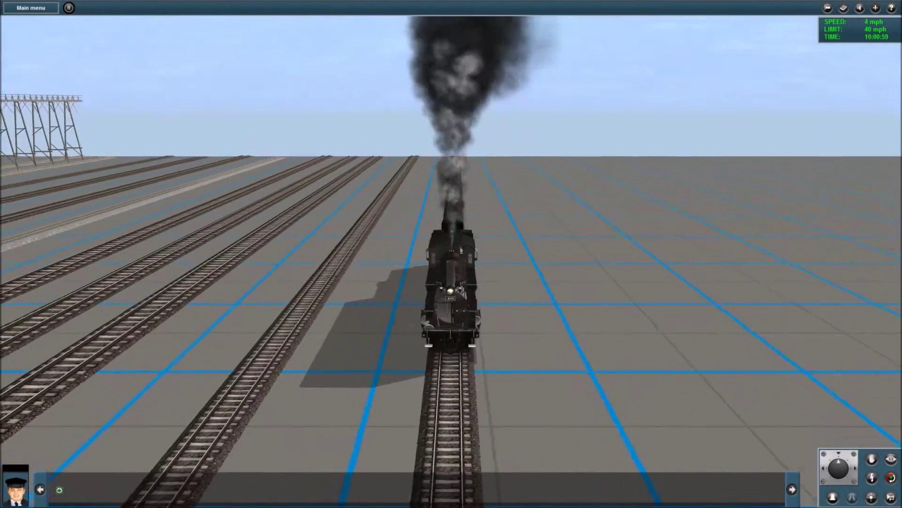
key("Left")
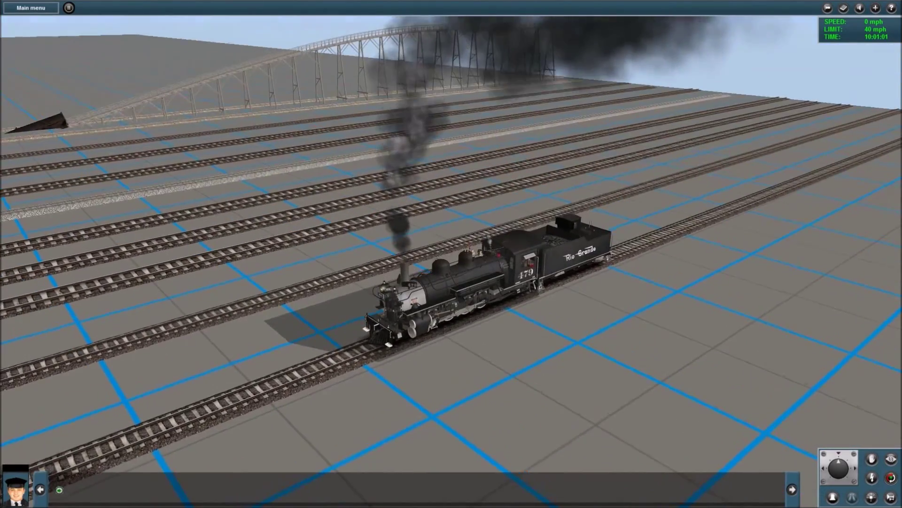
key("Left")
key("Down")
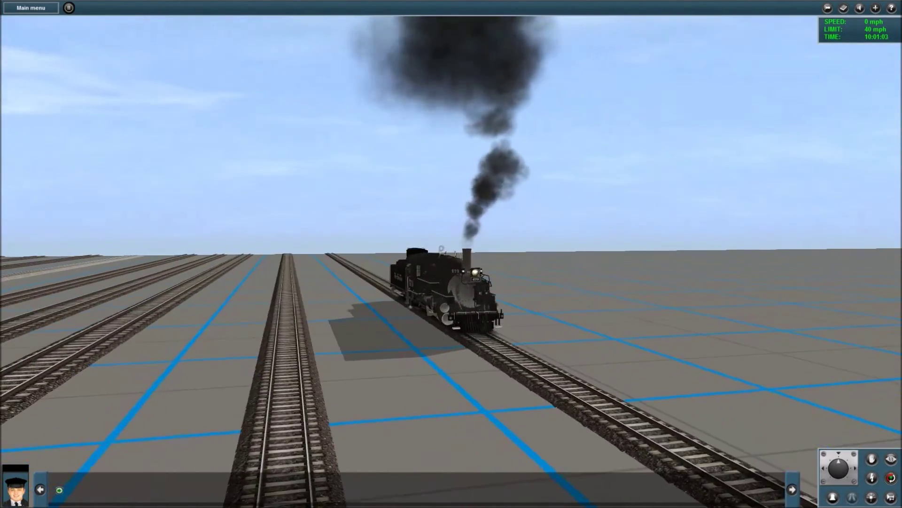
key("Right")
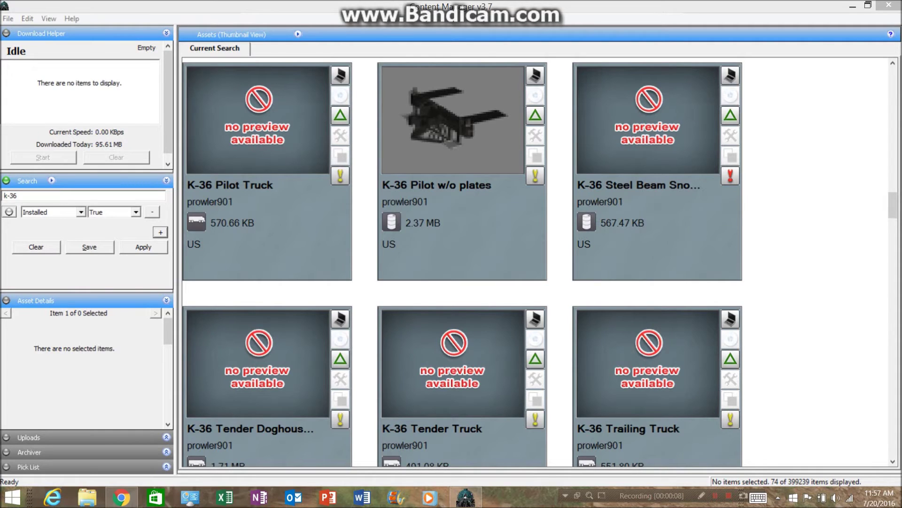
- Narrow the installed k-36 asset search to faulty assets only in Content Manager
left_click(160, 232)
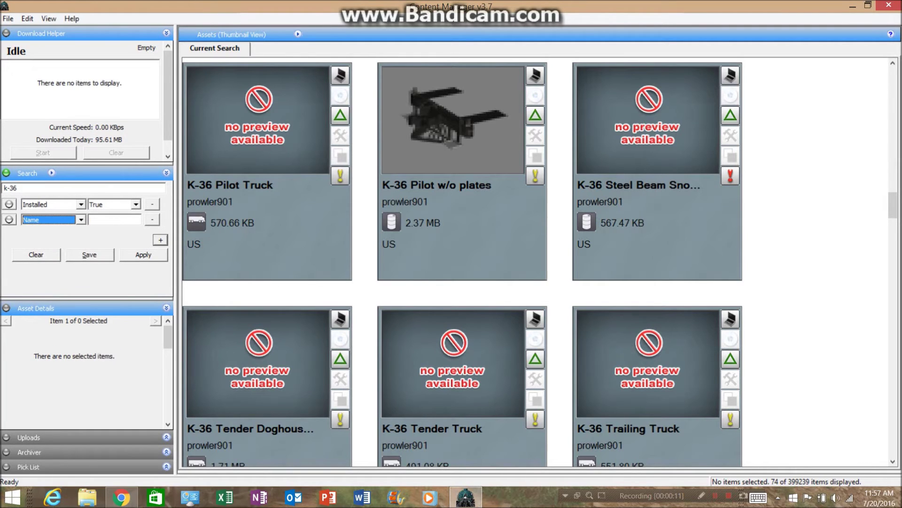
left_click(80, 219)
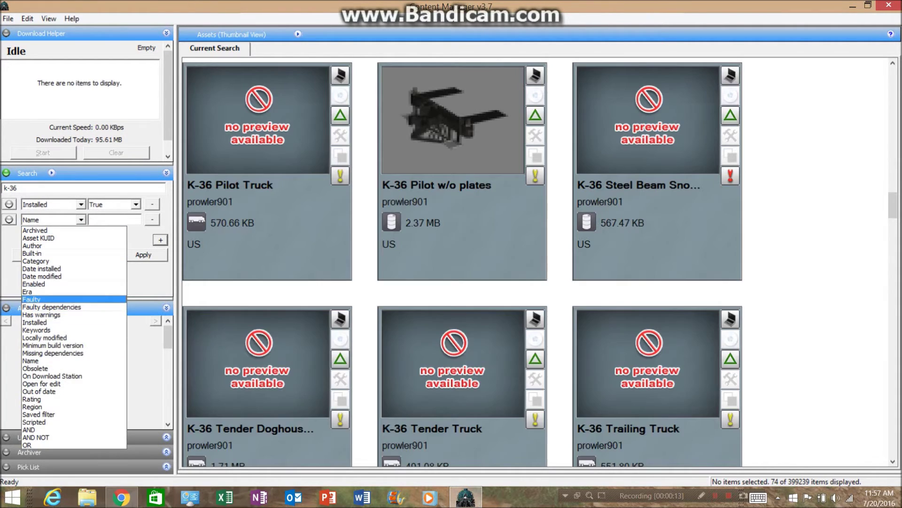
left_click(32, 299)
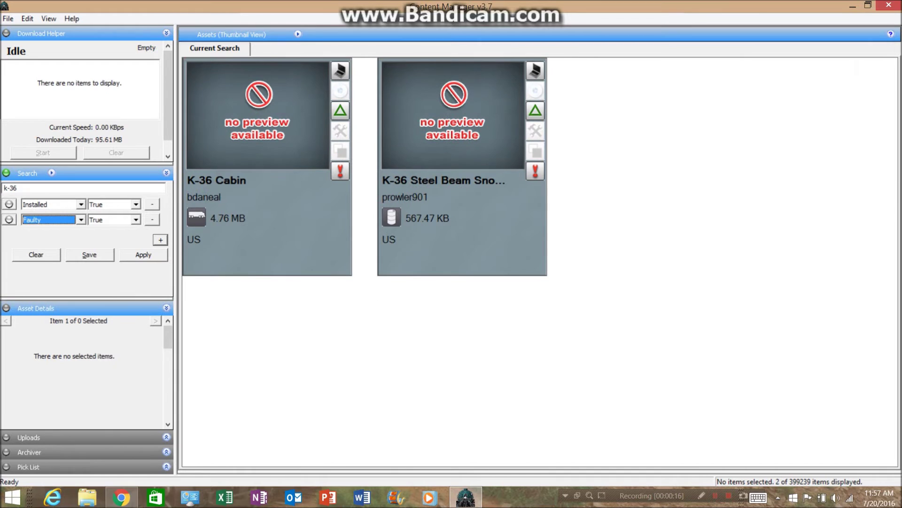
- Open the faulty K-36 Steel Beam Snow Plow in Content Creator Plus and accept the upgrade of its config file
left_click(267, 166)
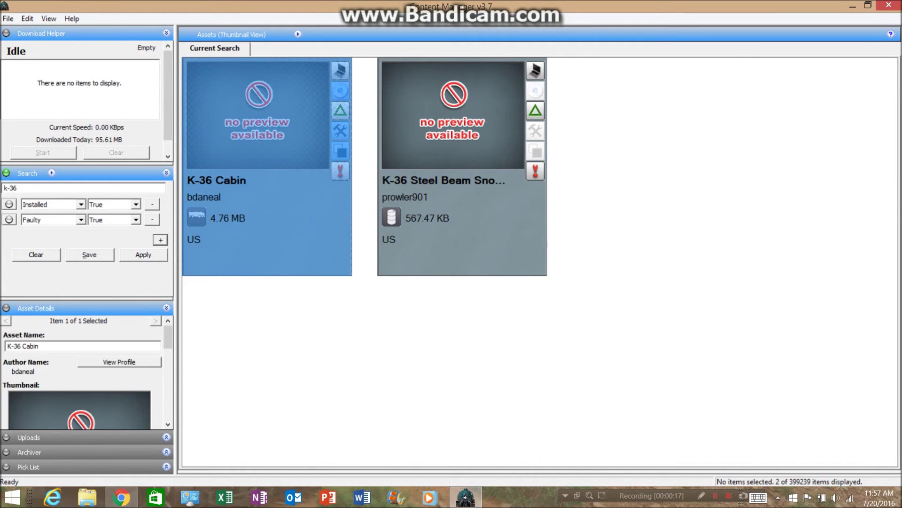
left_click(462, 166)
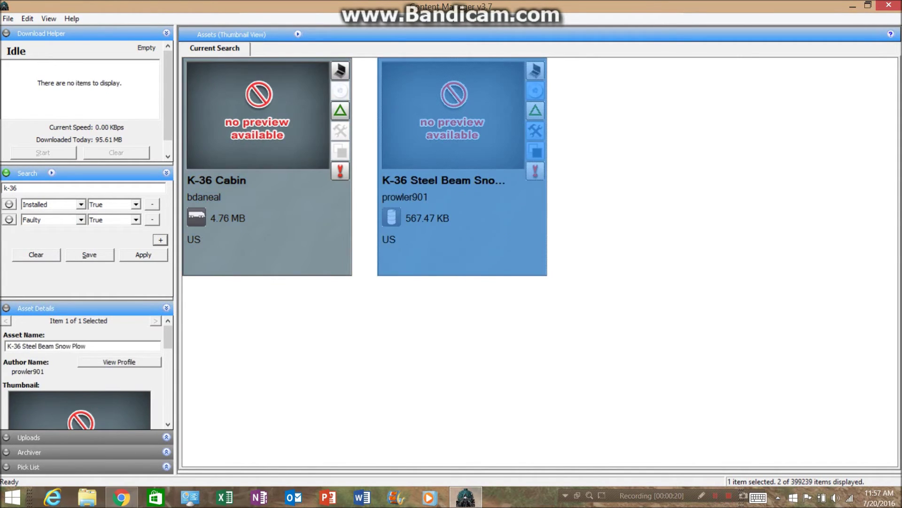
right_click(449, 130)
mouse_move(475, 374)
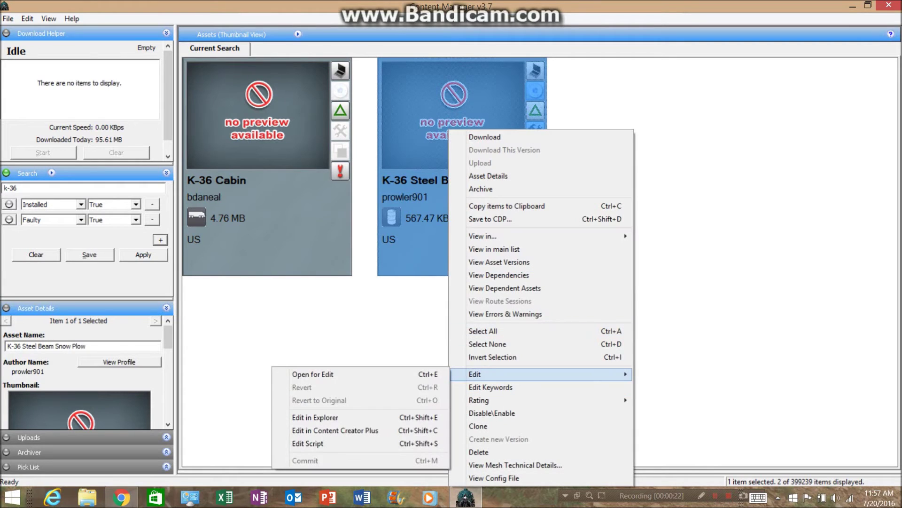
left_click(335, 430)
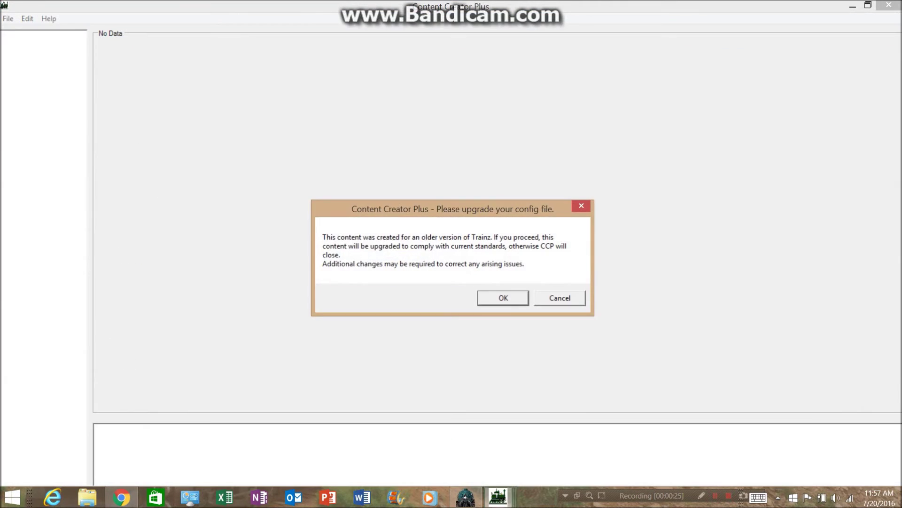
key("Return")
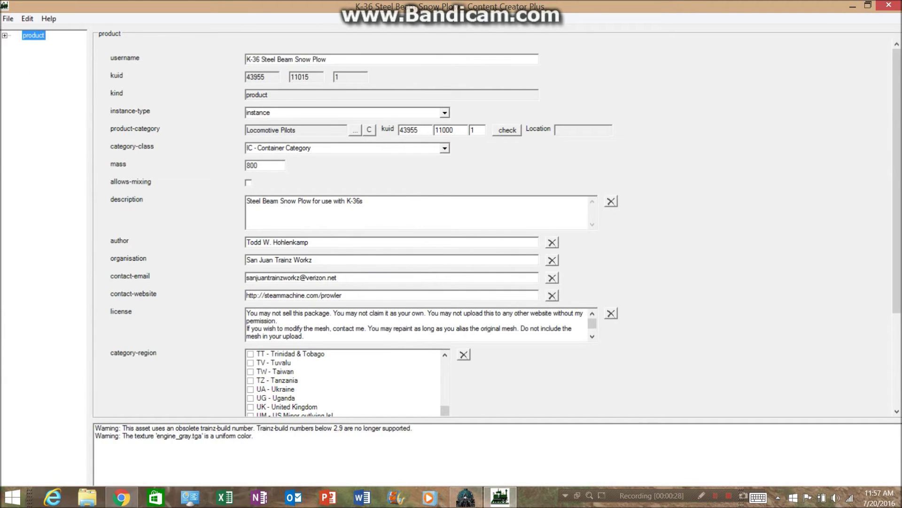
- Review the snow plow's properties, trainz-build and listed warnings, and return to Content Manager
scroll(470, 235, "down", 5)
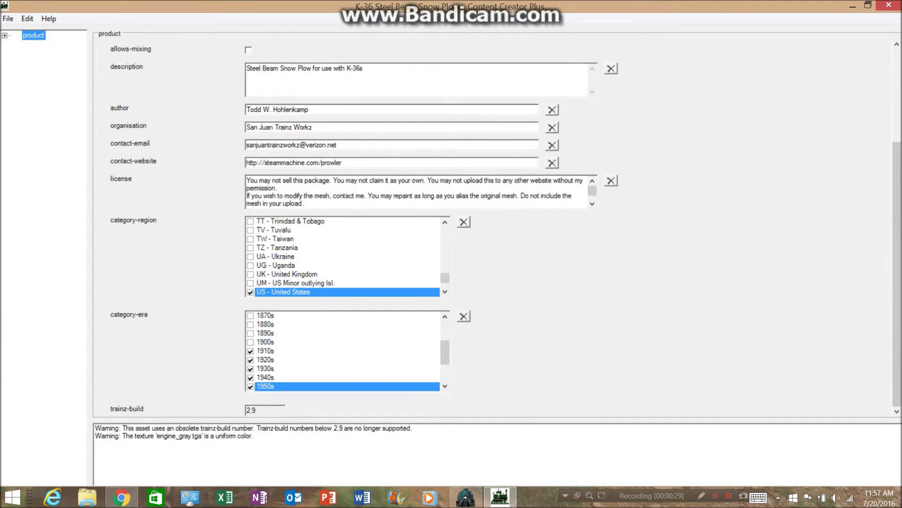
left_click(254, 436)
left_click(254, 428)
left_click(254, 436)
left_click(466, 497)
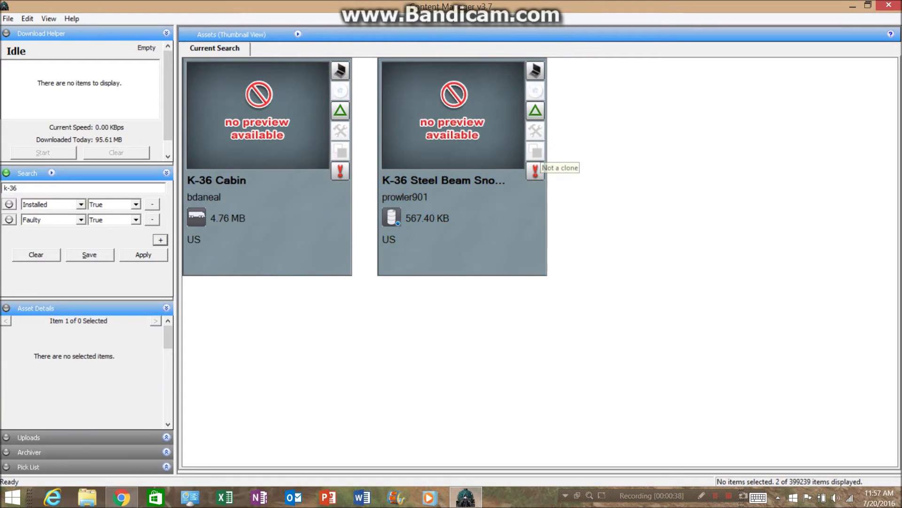
- Reopen the K-36 Steel Beam Snow Plow in Content Creator Plus and inspect its default mesh
right_click(483, 130)
mouse_move(508, 374)
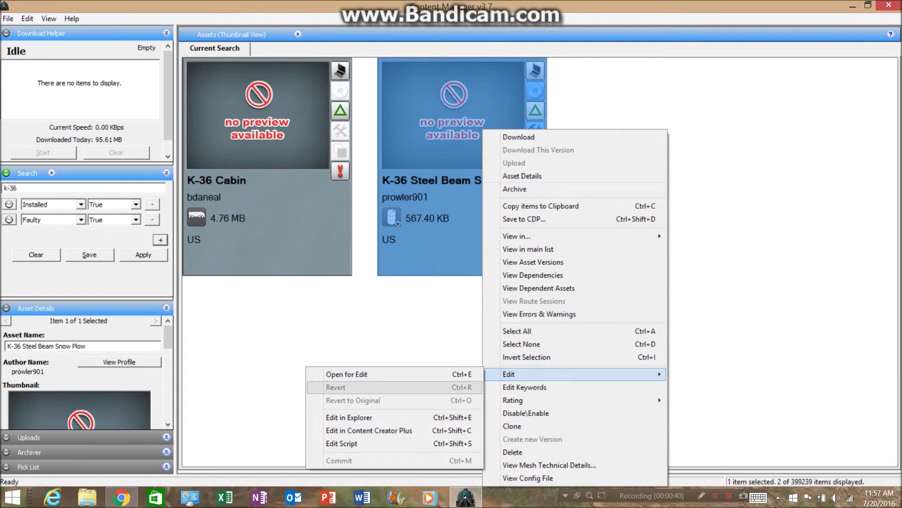
left_click(357, 429)
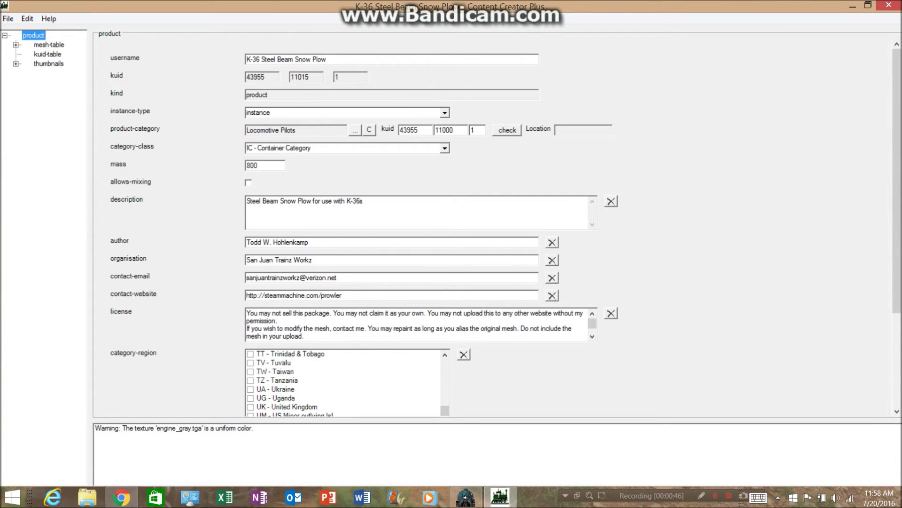
double_click(48, 45)
left_click(55, 54)
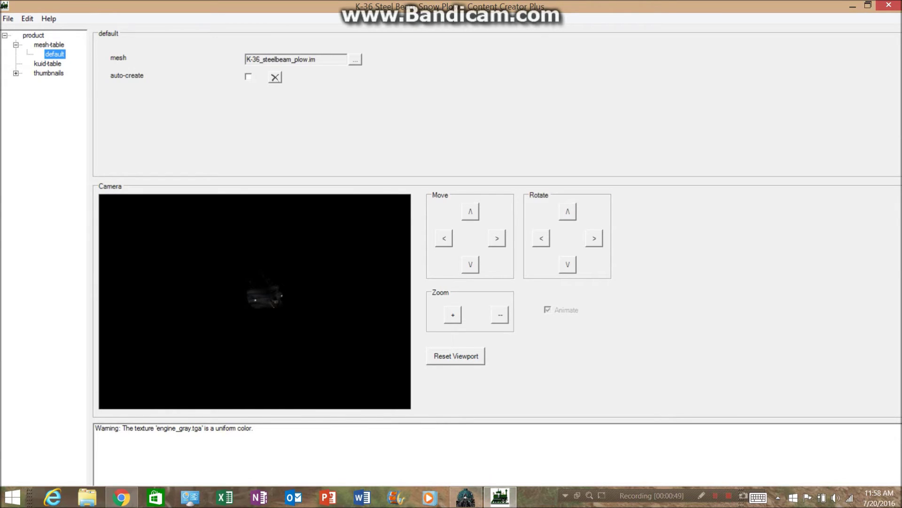
- Delete the snow plow's thumbnails container, save the asset and close Content Creator Plus
double_click(49, 73)
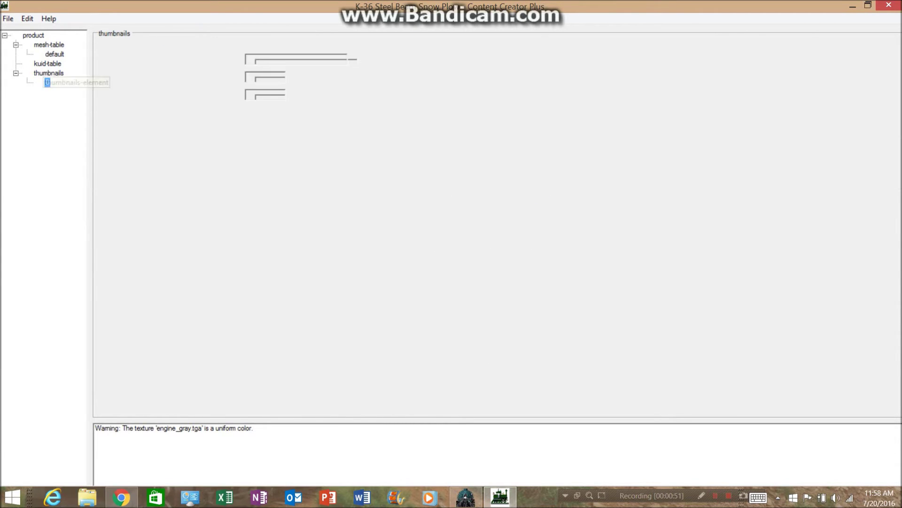
left_click(47, 83)
left_click(49, 73)
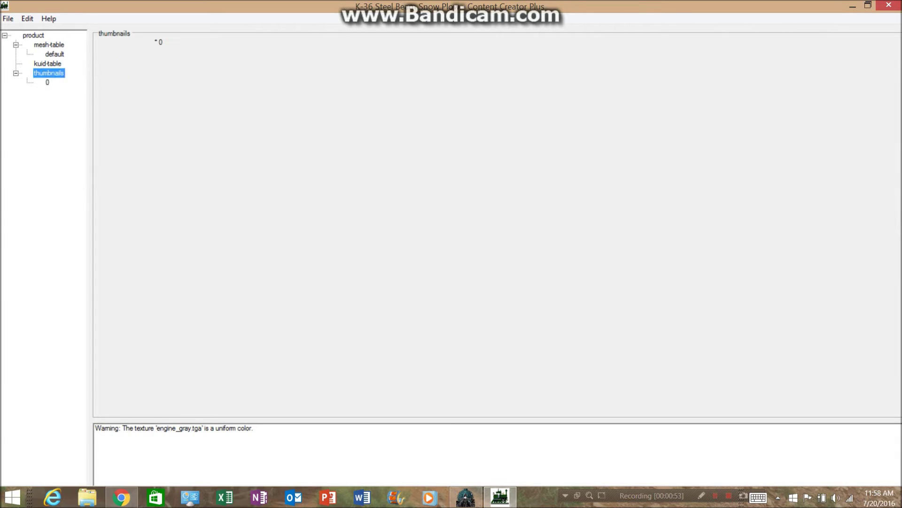
right_click(49, 75)
left_click(71, 172)
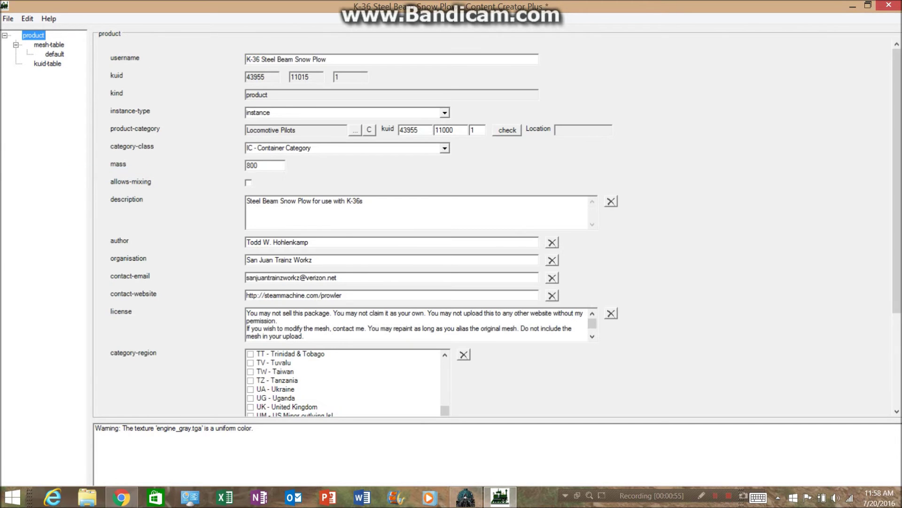
left_click(888, 5)
key("Return")
key("Return")
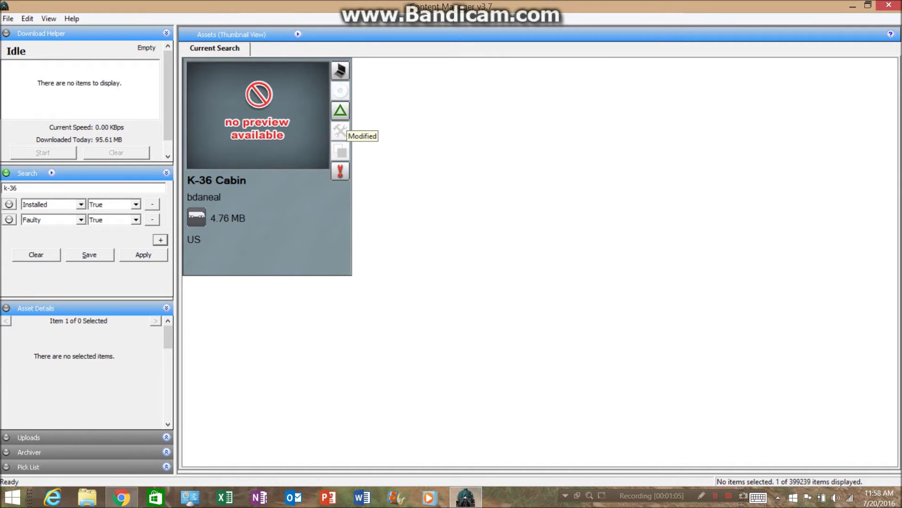
- Check the K-36 Cabin asset for errors and warnings and close the report
left_click(267, 167)
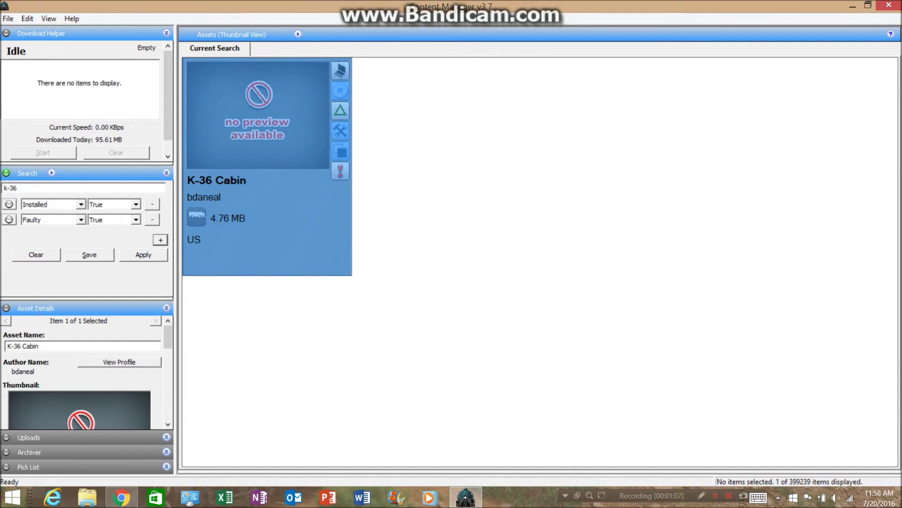
right_click(282, 129)
left_click(333, 312)
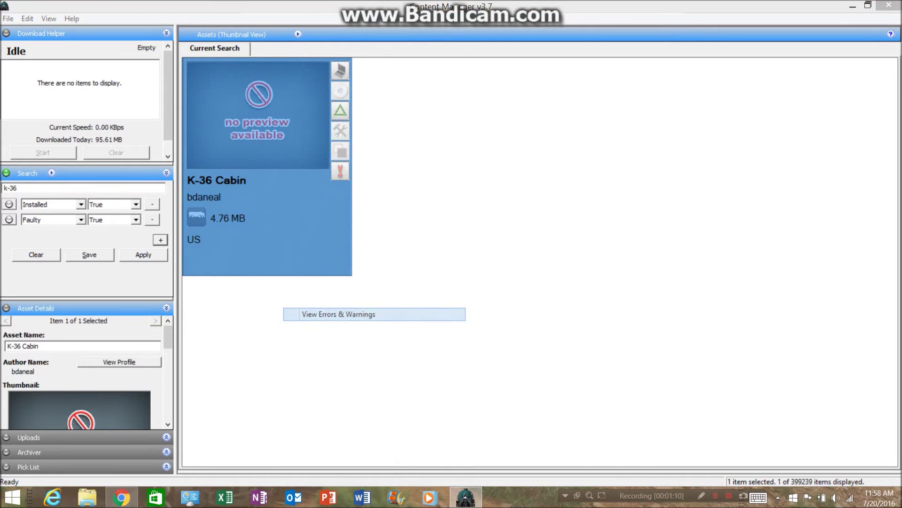
mouse_move(384, 326)
left_mouse_down()
mouse_move(515, 326)
mouse_move(384, 326)
left_mouse_up()
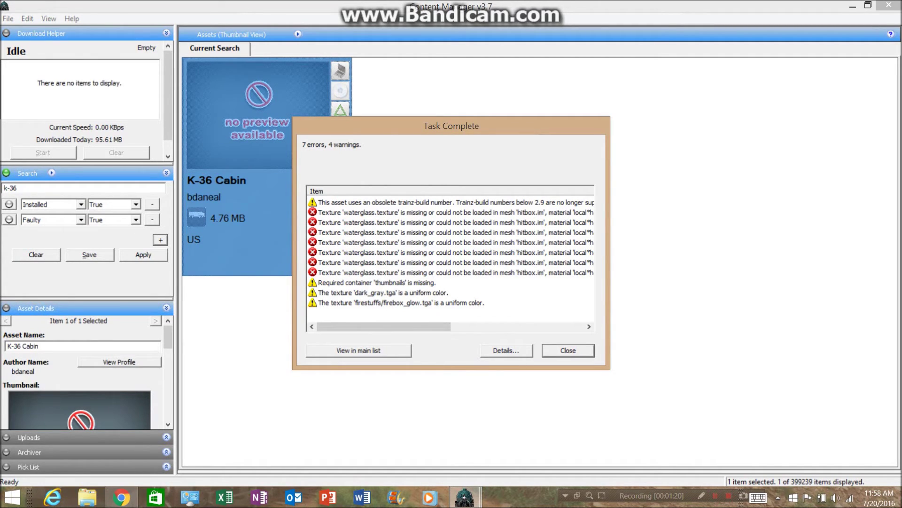
key("Return")
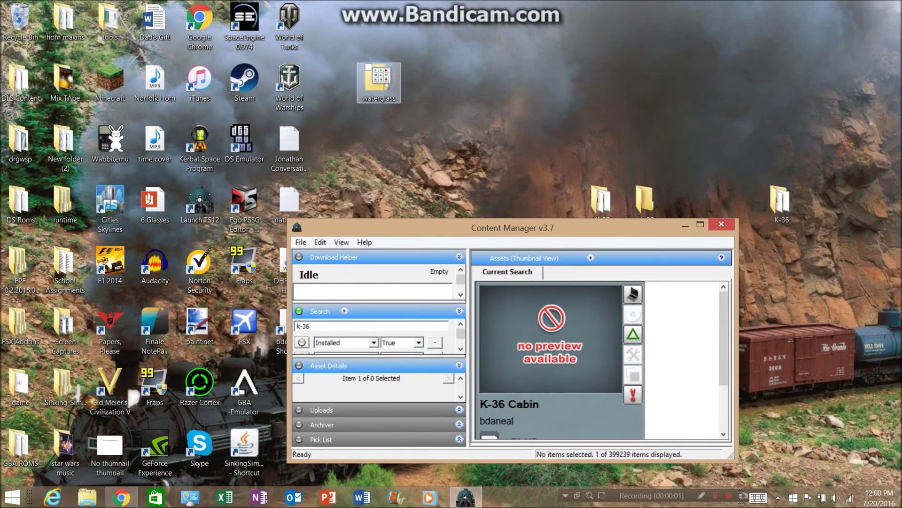
- Open the K-36 Cabin's files for editing in Explorer and move the waterglass image from the desktop into that folder
right_click(553, 205)
mouse_move(579, 374)
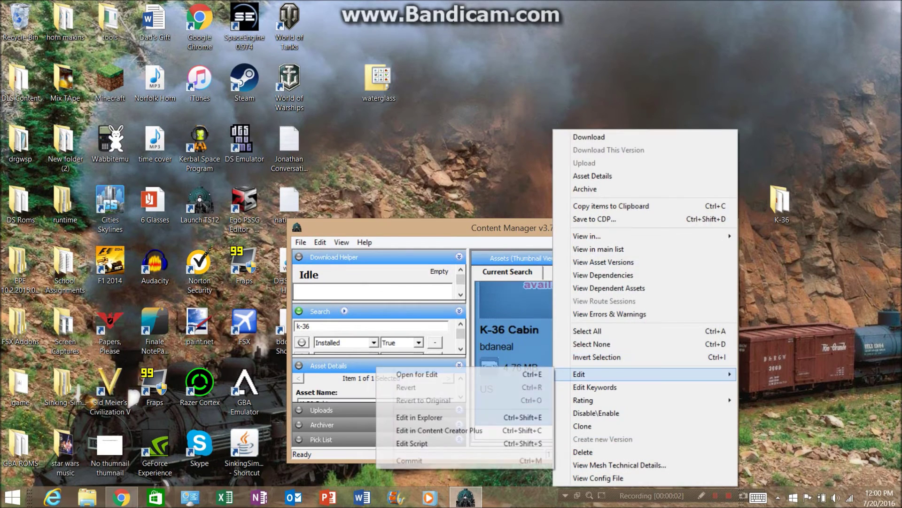
left_click(418, 417)
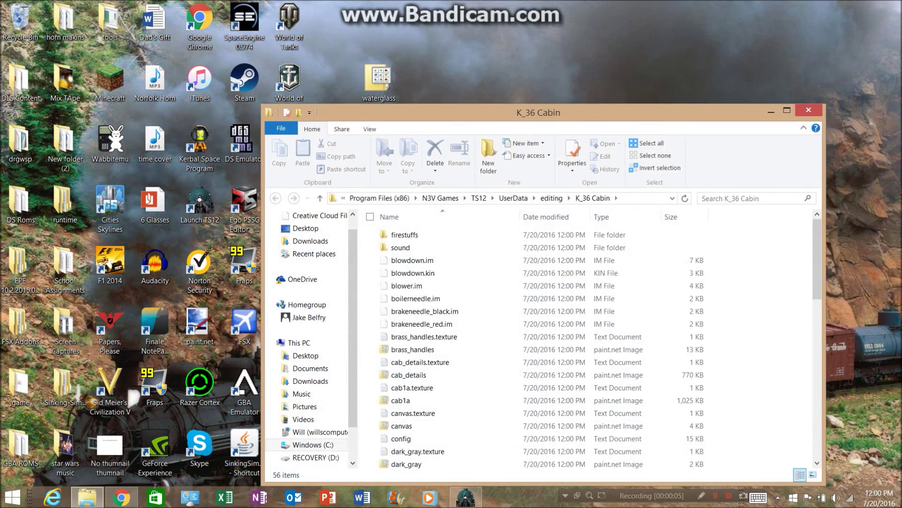
left_click(379, 82)
left_click_drag(413, 112, 379, 124)
left_click_drag(379, 83, 677, 334)
- Create a new text document on the desktop and name it waterglass.texture
right_click(348, 27)
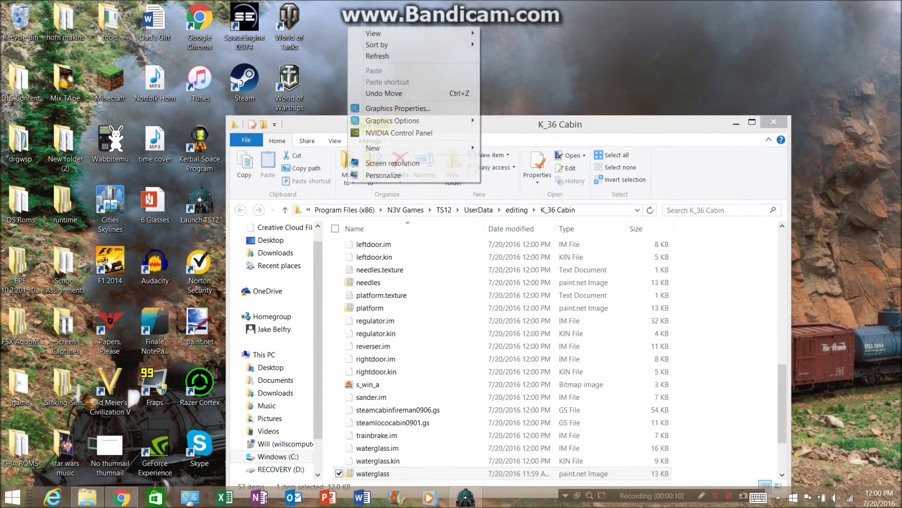
mouse_move(372, 148)
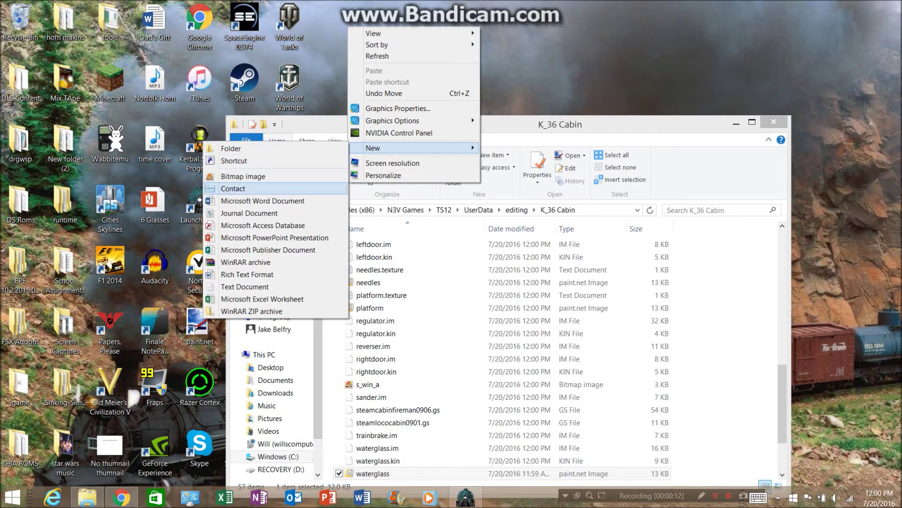
left_click(244, 286)
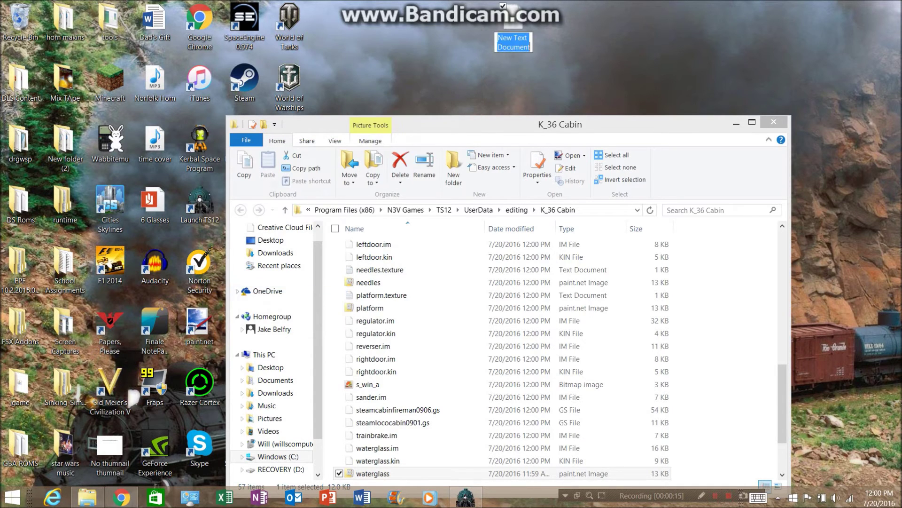
type("waterglas")
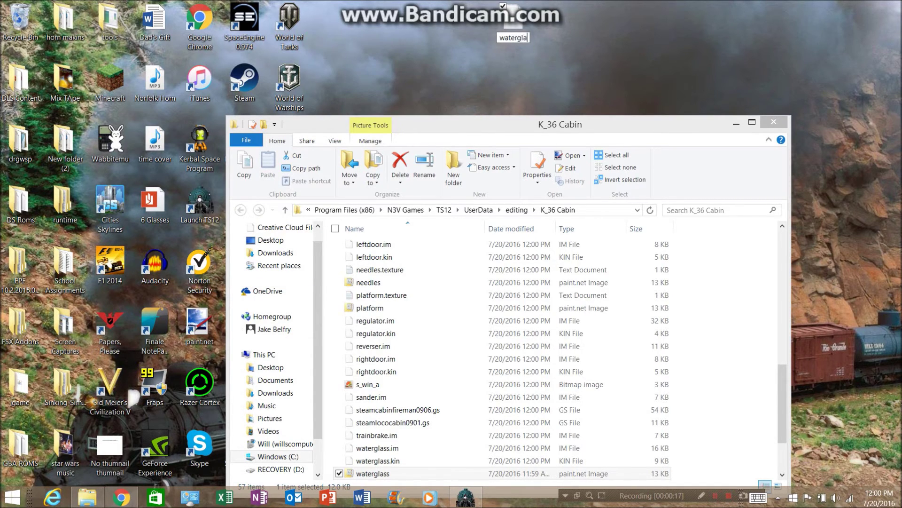
type("s.texture")
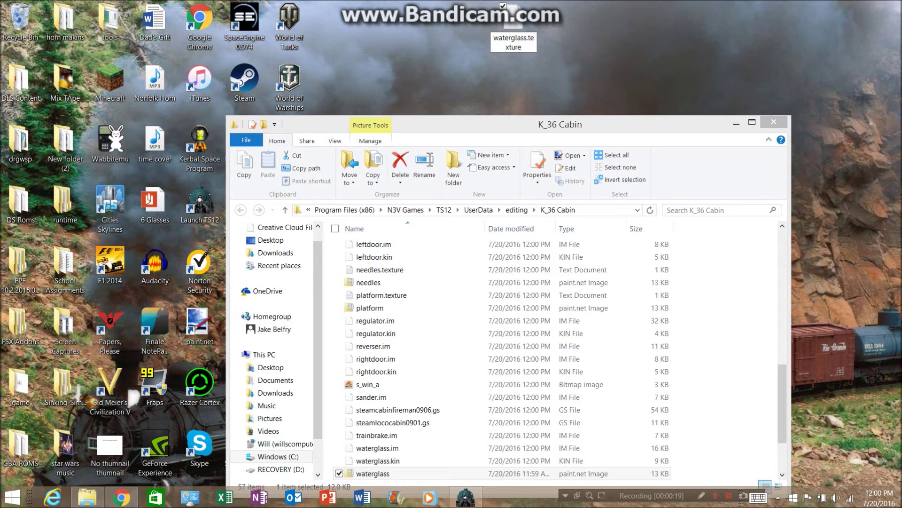
key("Return")
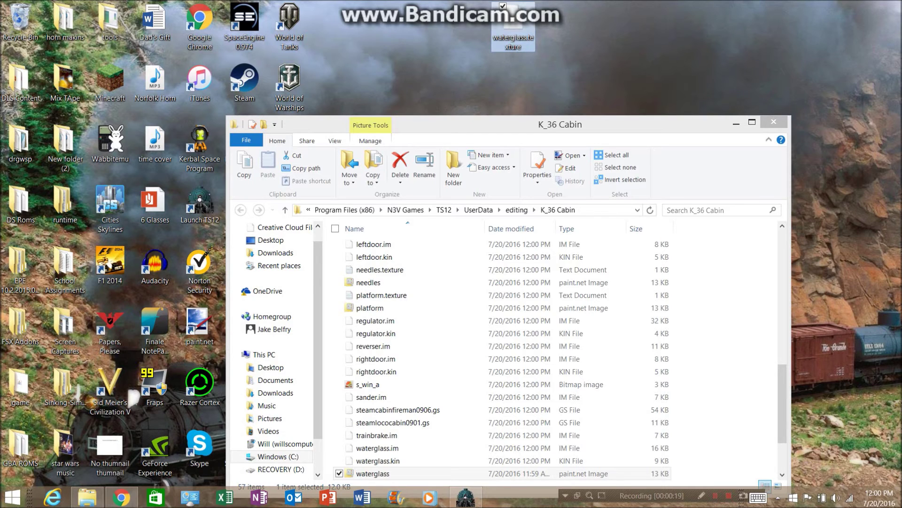
- Write the lines Primary=waterglass.tga and Tile=st in the waterglass.texture file, save it and recheck its contents
key("Return")
type("Primary")
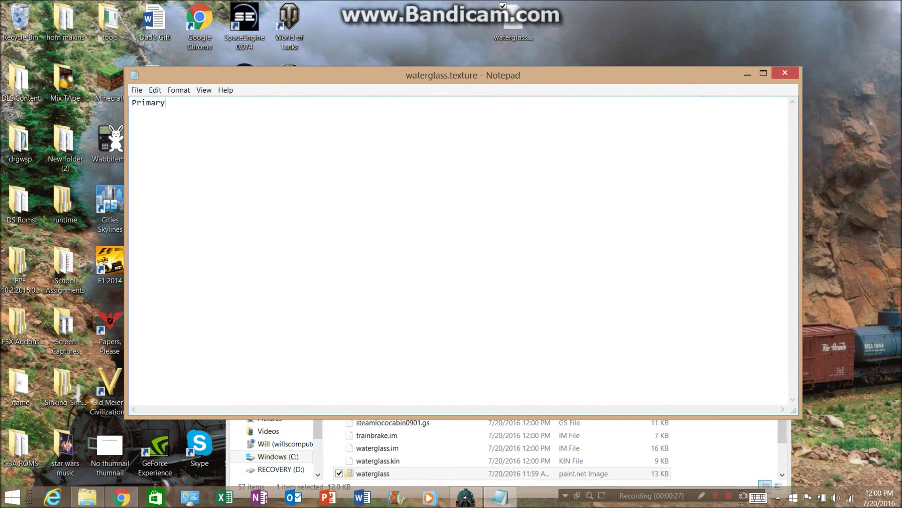
type("=waterglass.taga")
key("BackSpace")
key("BackSpace")
key("BackSpace")
type("ga ")
type("Tile")
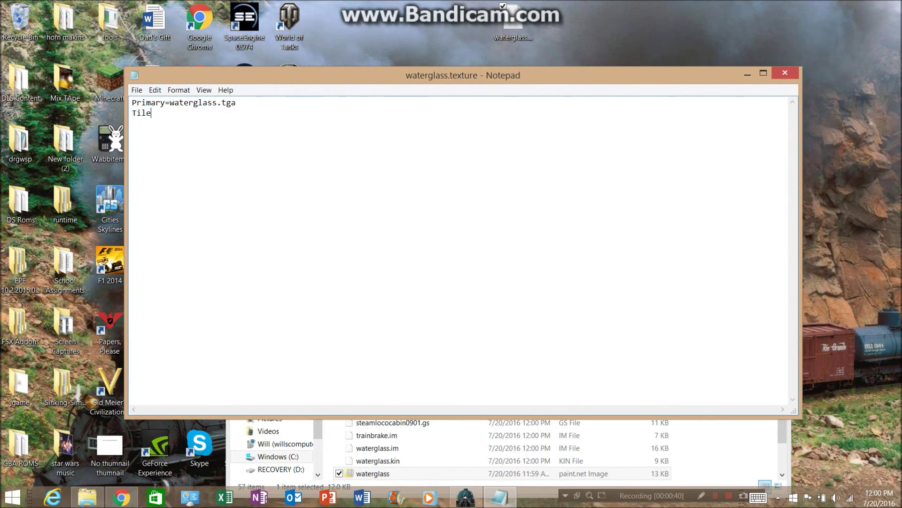
type("=st")
key("alt+F4")
key("Return")
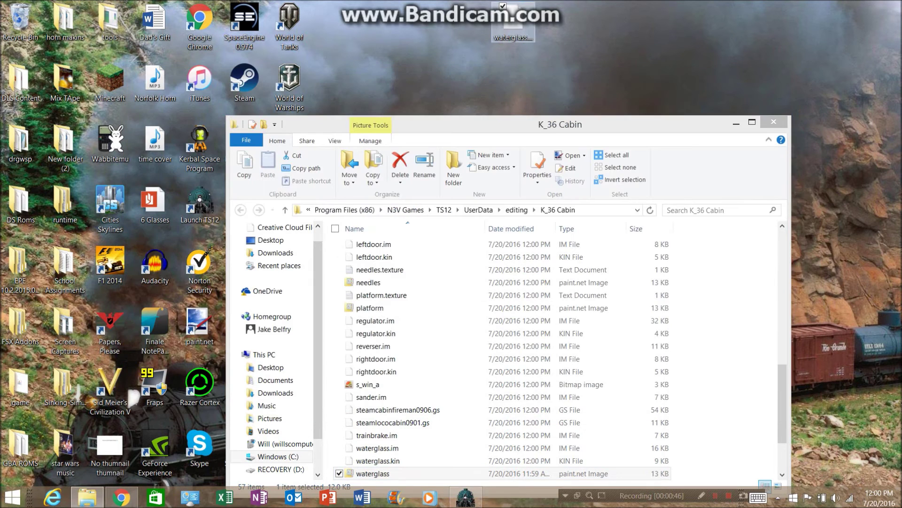
double_click(513, 21)
key("alt+F4")
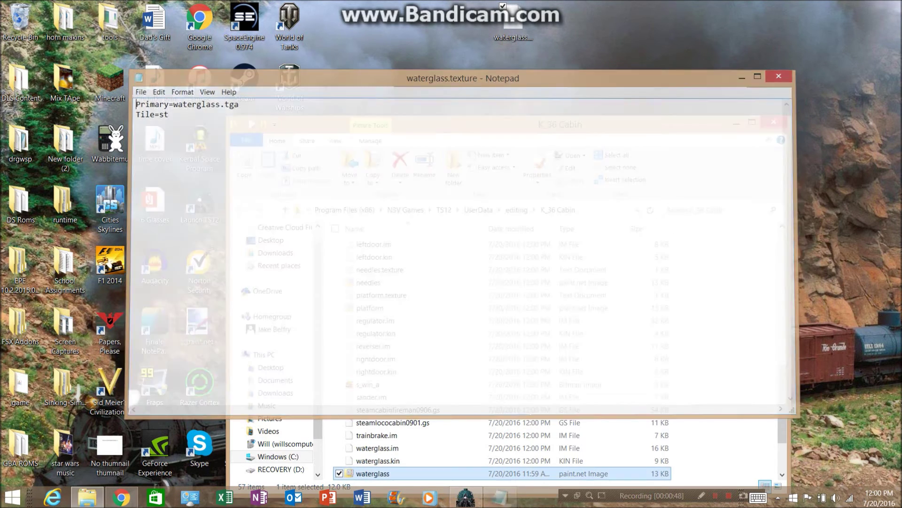
- Move waterglass.texture from the desktop into the K_36 Cabin folder and close the folder window
left_click_drag(513, 21, 449, 334)
left_click(448, 334)
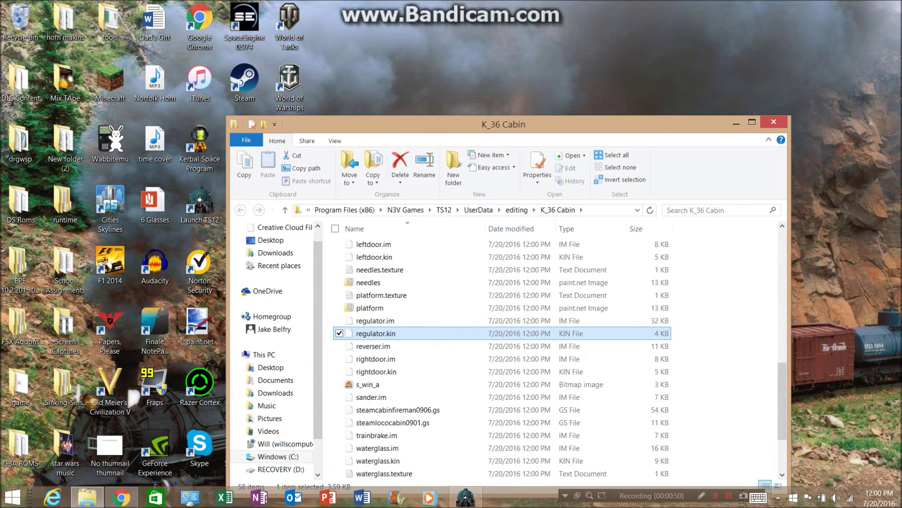
left_click(705, 296)
scroll(502, 358, "down", 3)
left_click(376, 384)
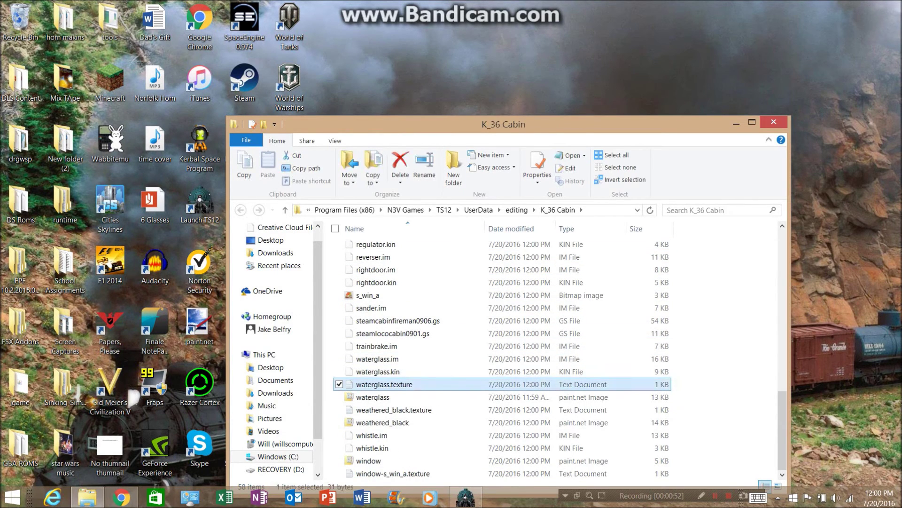
left_click(774, 122)
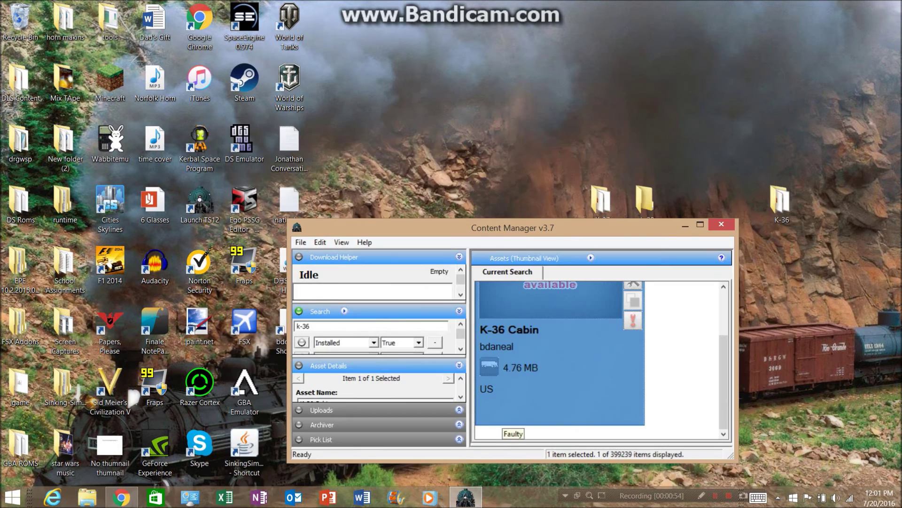
- Maximize Content Manager and commit the edited K-36 Cabin asset
left_click_drag(536, 228, 519, 0)
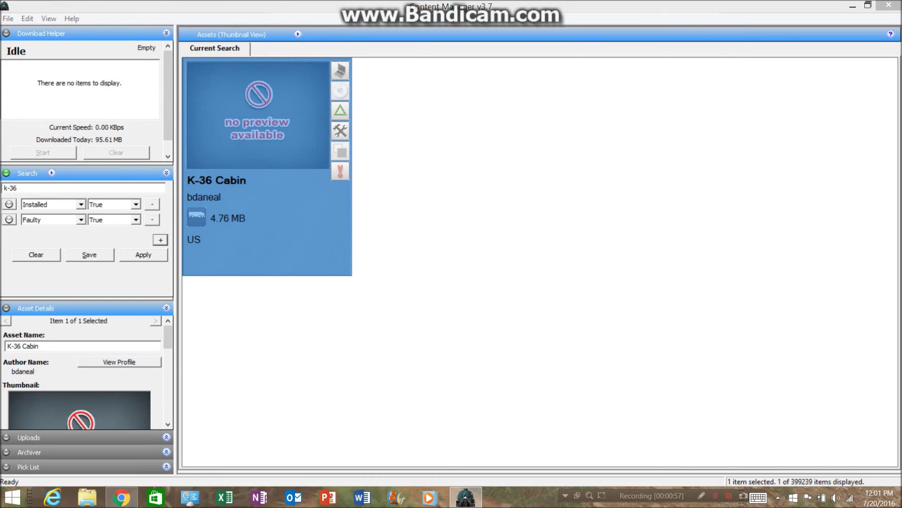
key("ctrl+m")
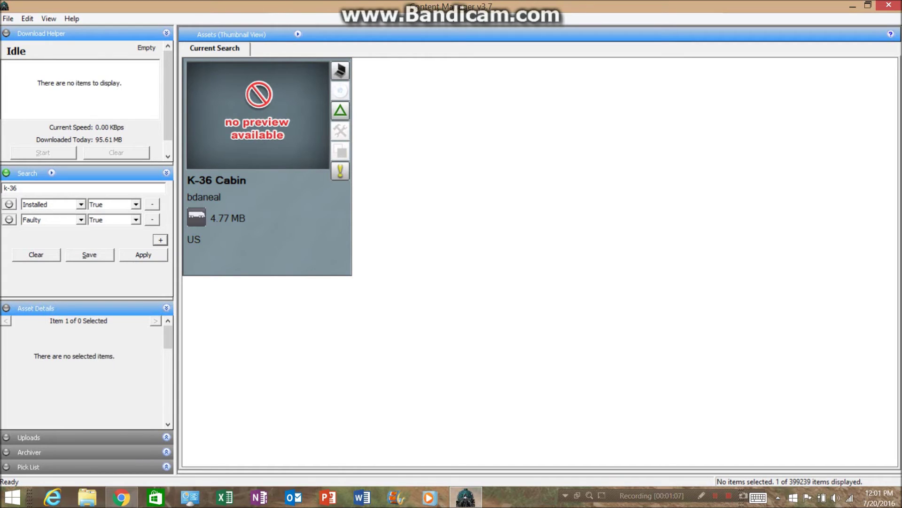
double_click(339, 172)
- Refresh the faulty K-36 search by switching the Faulty criterion to False and back to True
left_click(136, 219)
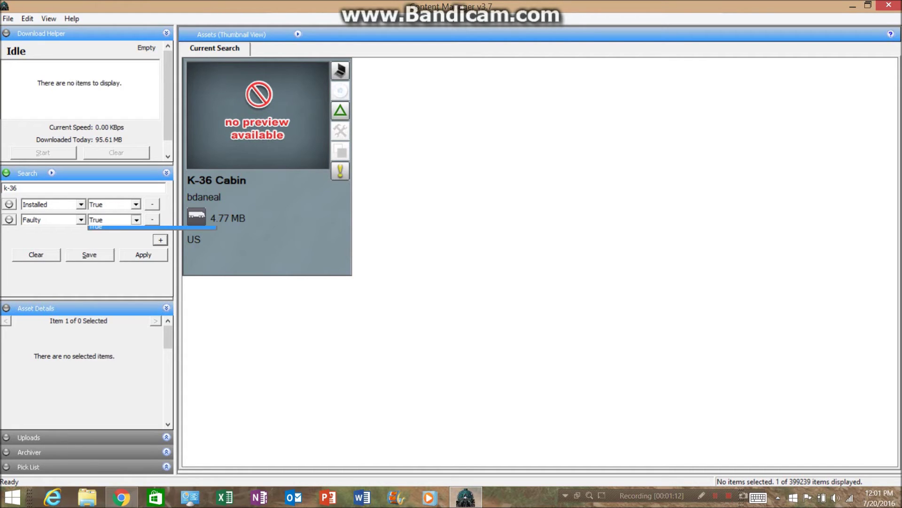
left_click(108, 230)
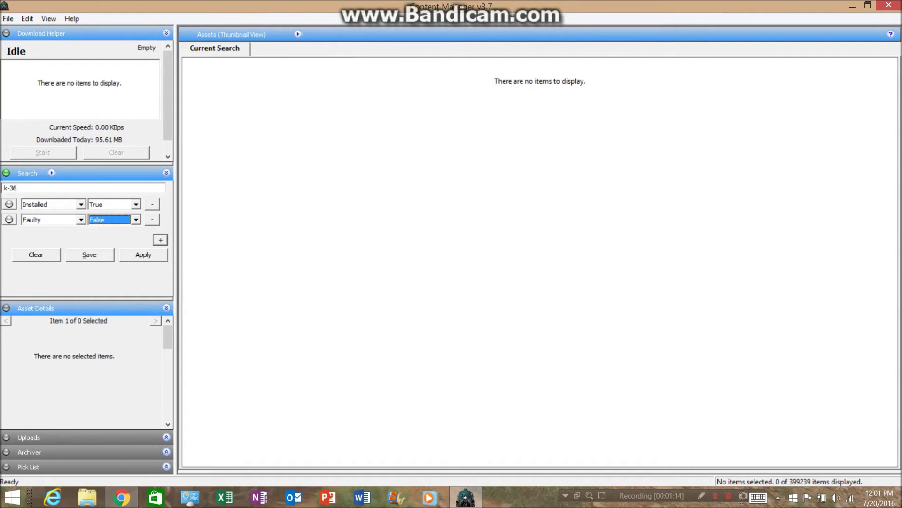
left_click(135, 220)
left_click(108, 238)
left_click_drag(615, 144, 634, 154)
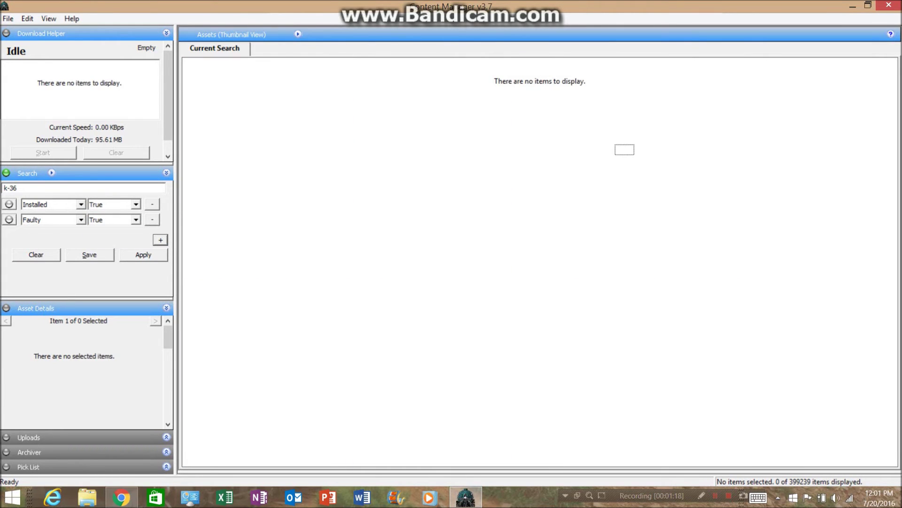
- Remove the Faulty criterion and rerun the k-36 search for all installed assets
left_click(151, 220)
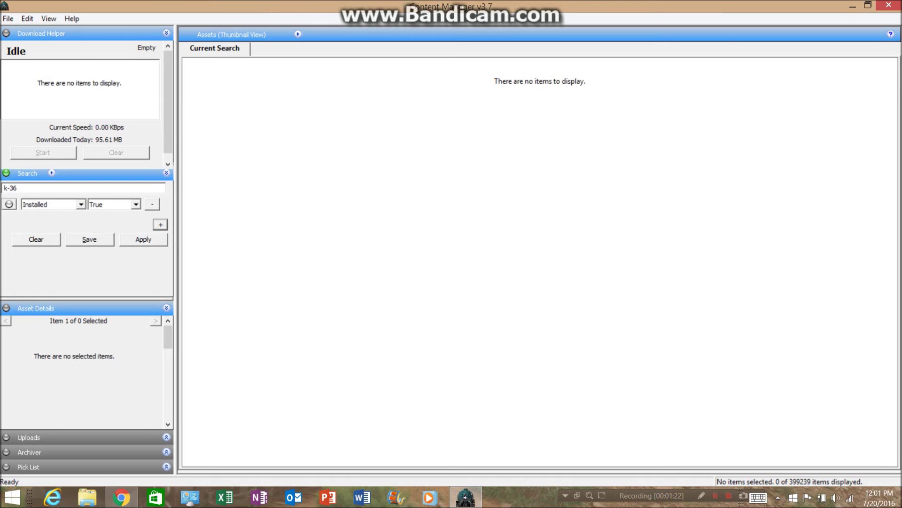
left_click(18, 196)
key("Return")
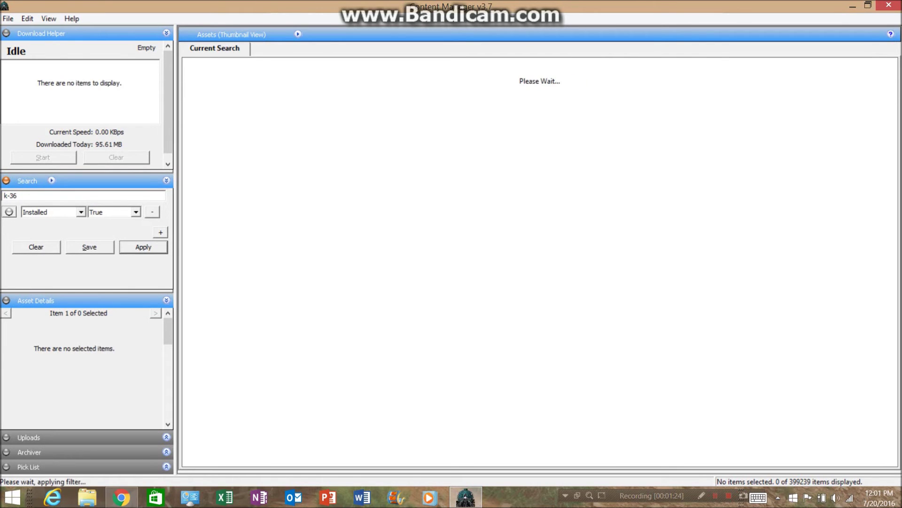
- Find the K-36 #485 locomotive among the installed assets and open it for editing in Content Creator Plus
scroll(538, 263, "down", 5)
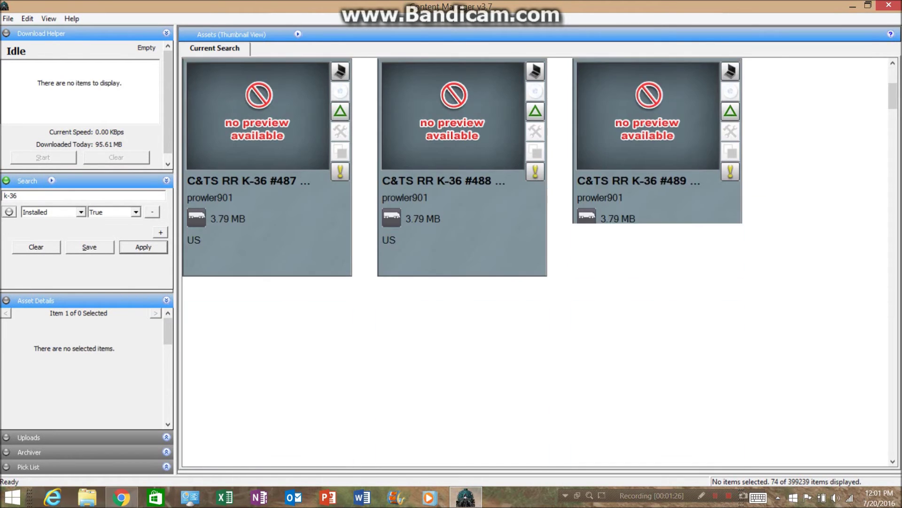
scroll(538, 263, "down", 4)
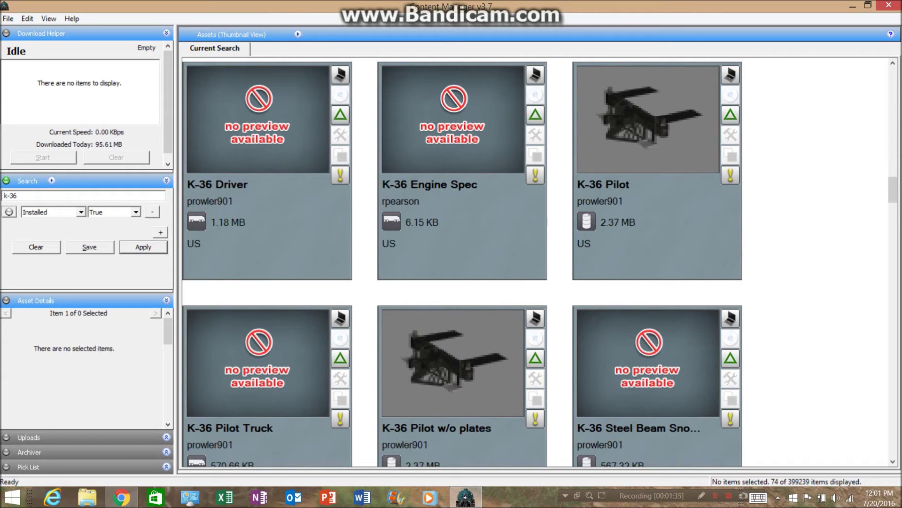
left_click(657, 170)
key("Escape")
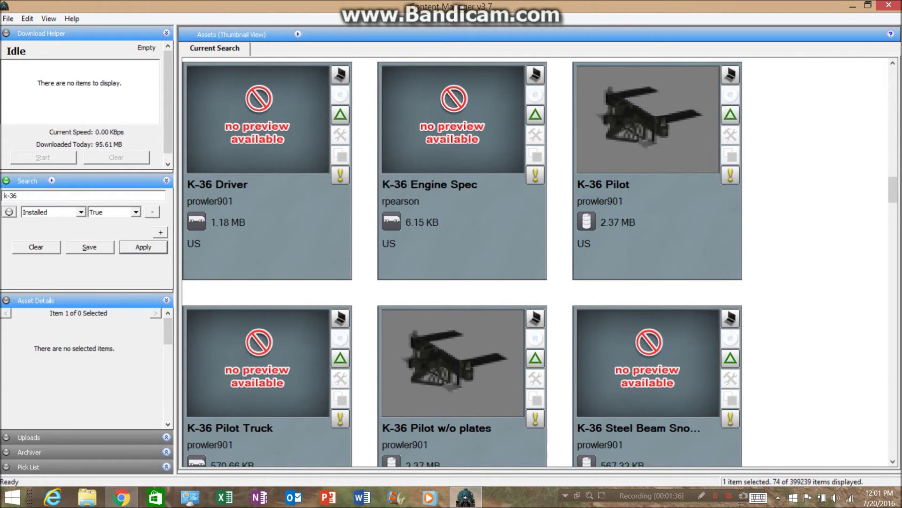
scroll(538, 264, "down", 6)
scroll(538, 264, "down", 3)
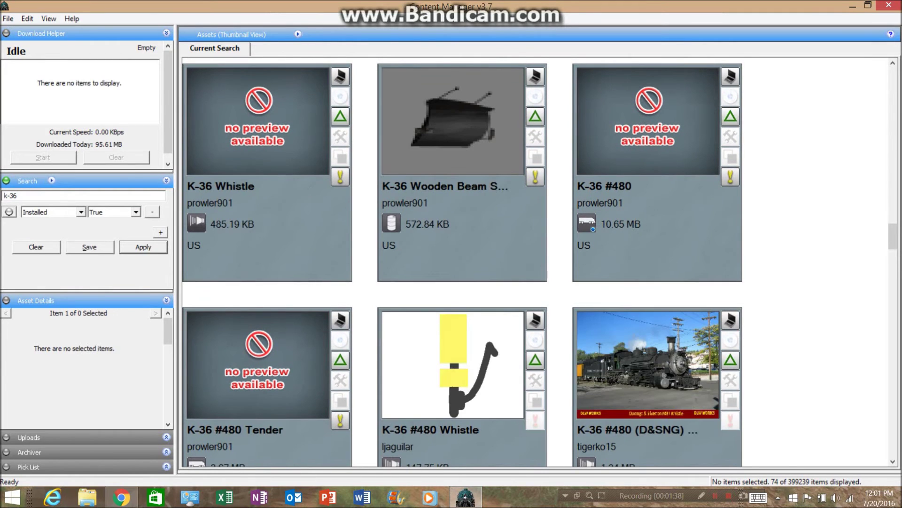
scroll(538, 263, "down", 15)
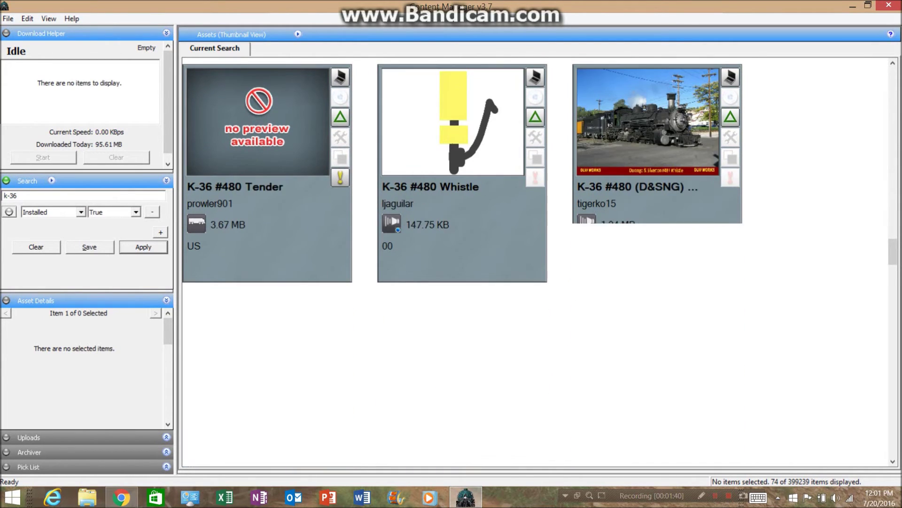
scroll(538, 263, "down", 3)
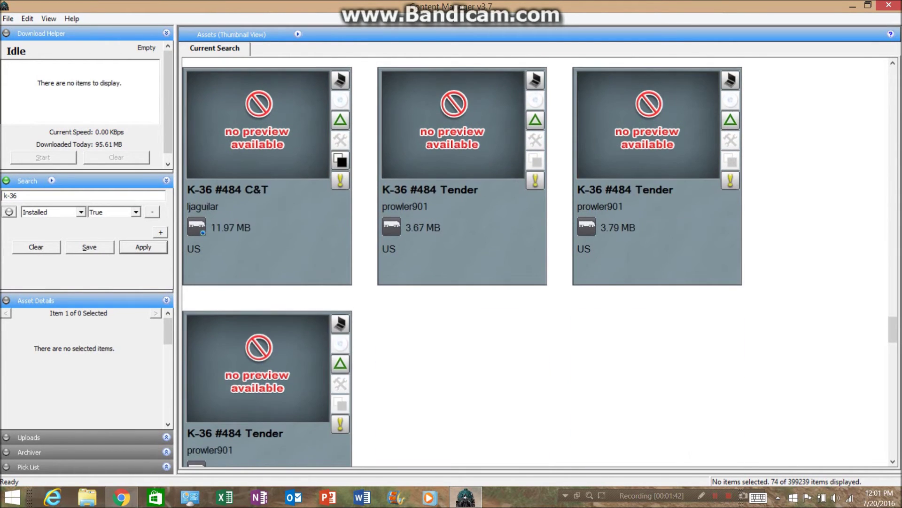
scroll(538, 263, "up", 3)
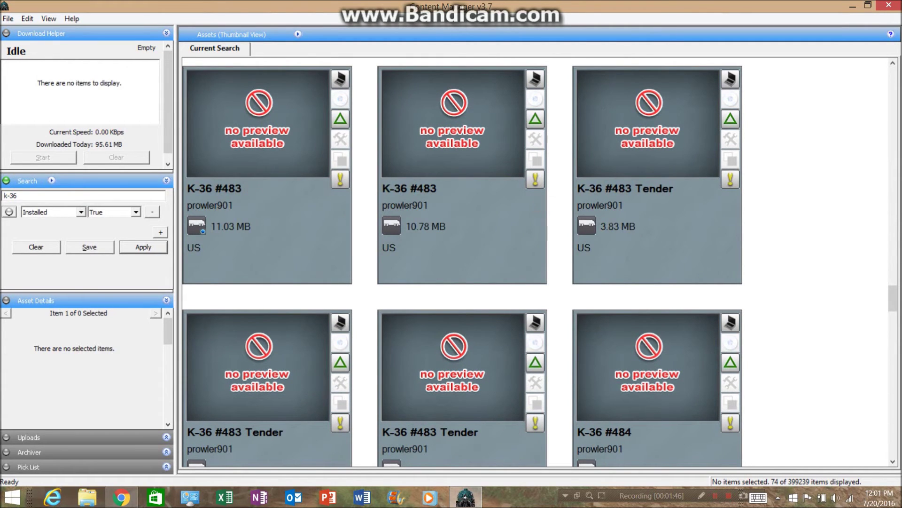
scroll(730, 181, "down", 3)
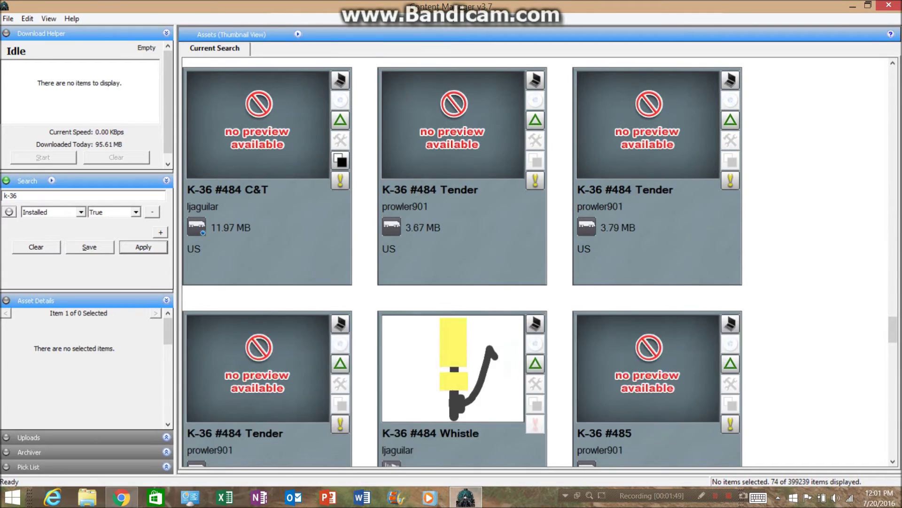
scroll(538, 263, "down", 3)
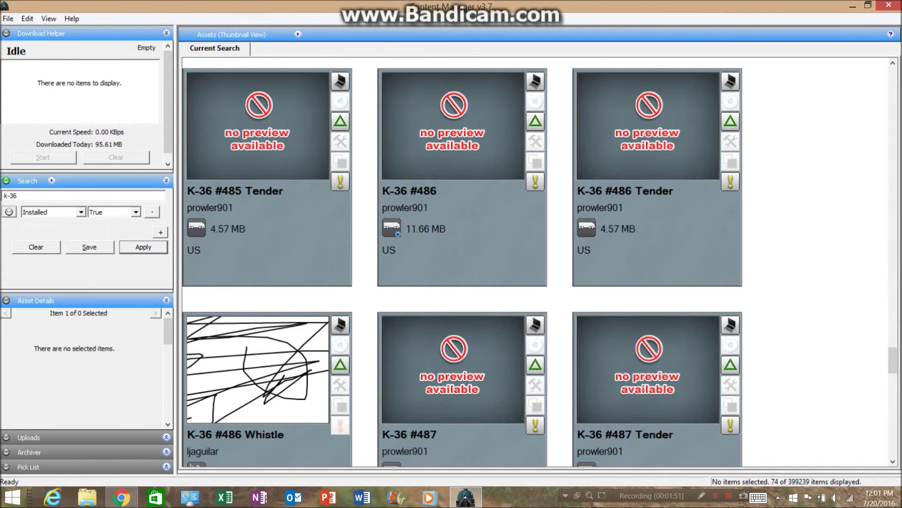
scroll(538, 264, "up", 3)
right_click(687, 130)
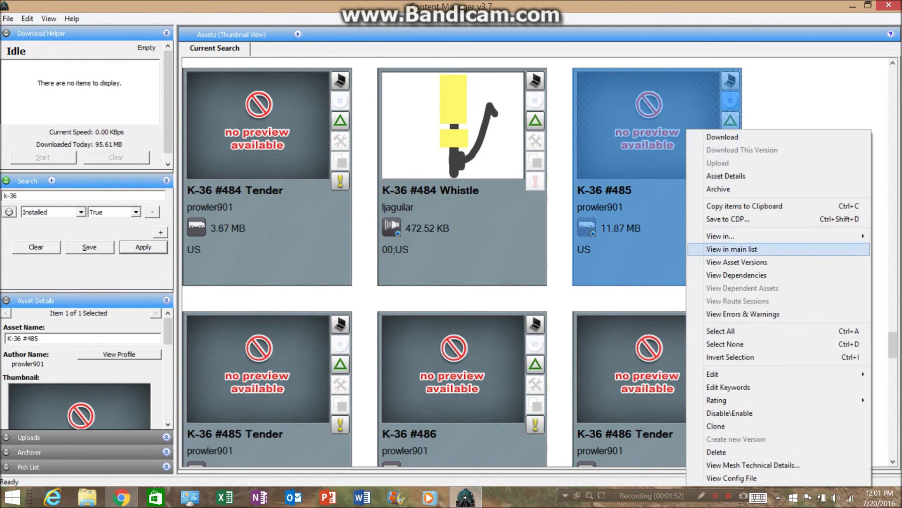
mouse_move(719, 373)
left_click(572, 430)
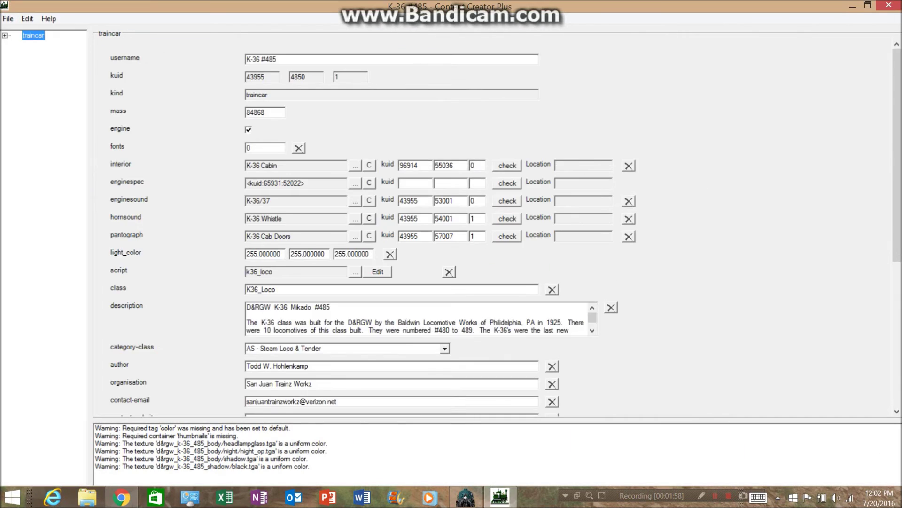
- Set the K-36 #485's enginespec to Baldwin 2-6-0 Espec TS12
left_click_drag(260, 166, 280, 166)
left_click(356, 182)
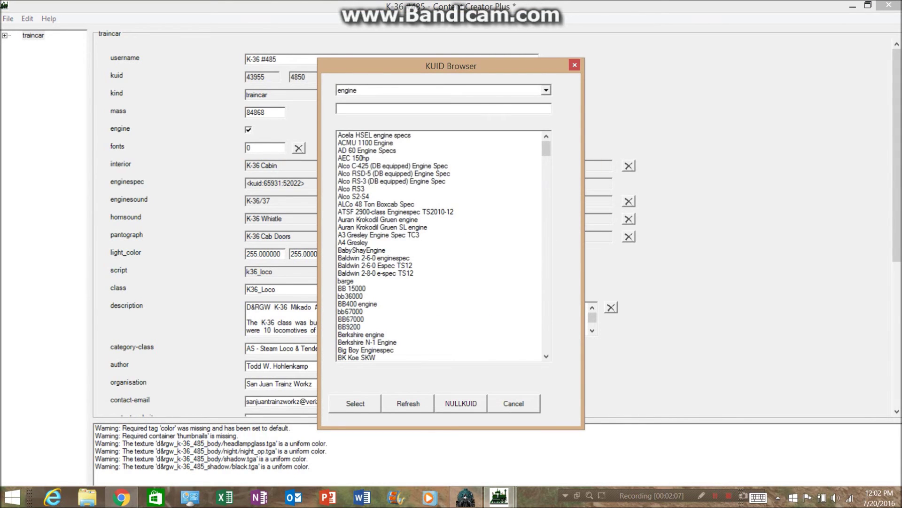
left_click(375, 265)
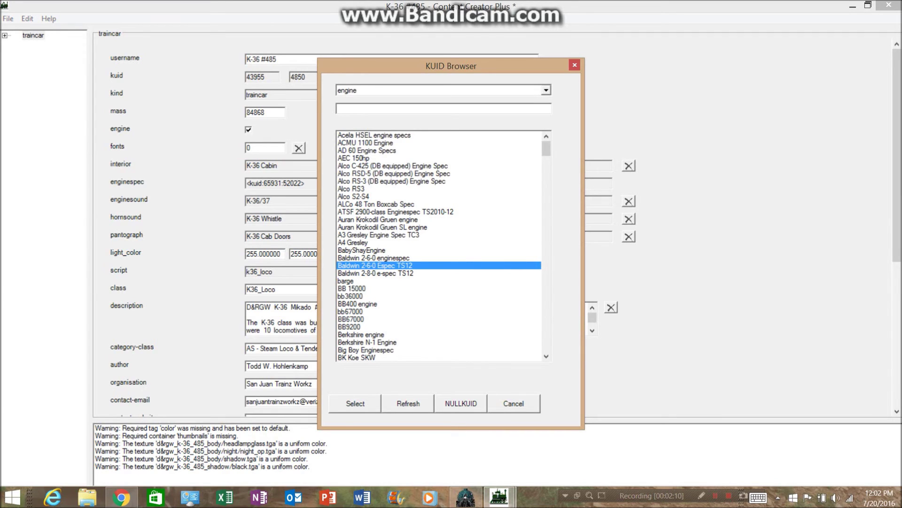
left_click(356, 403)
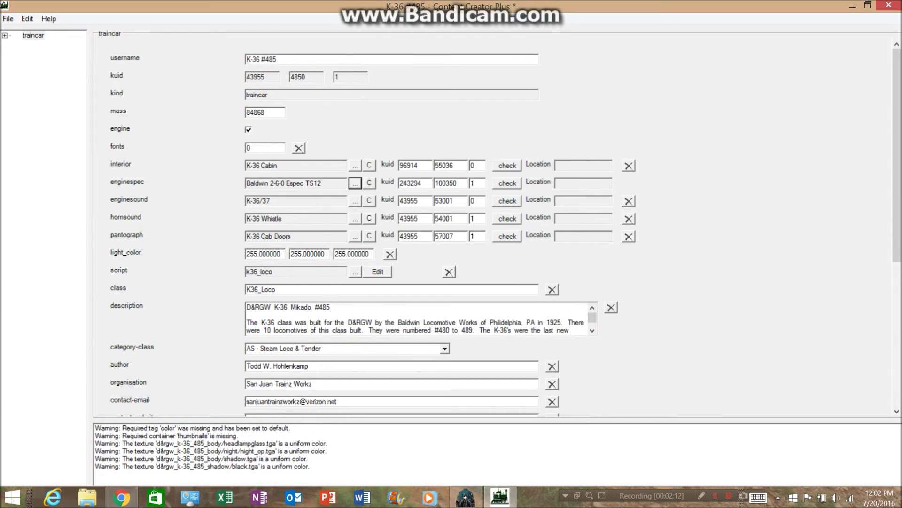
- Set the K-36 #485's enginesound to Steam Soundz: K-28/K-36
left_click(355, 200)
scroll(439, 242, "down", 20)
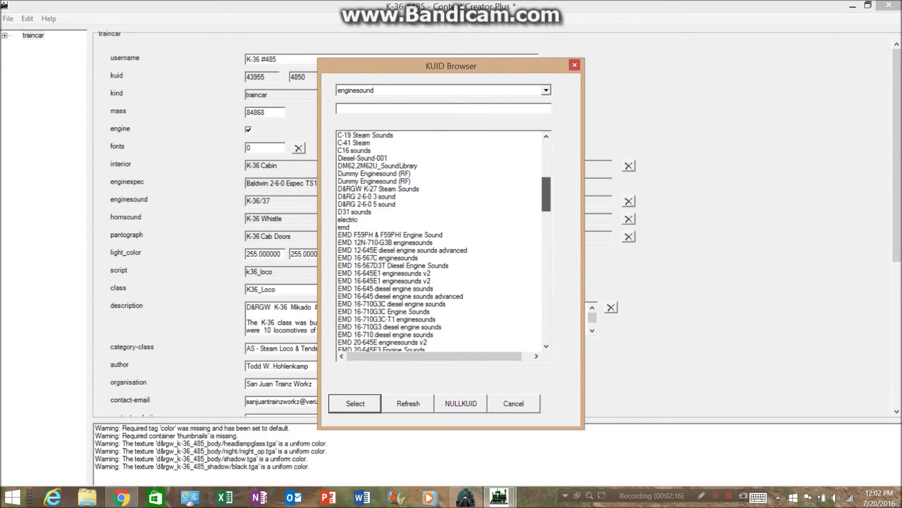
scroll(440, 242, "down", 3)
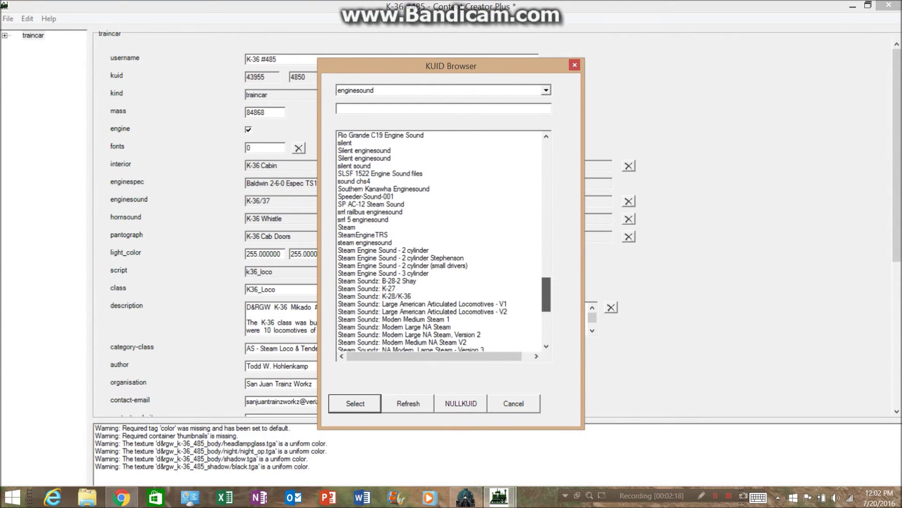
scroll(439, 242, "down", 2)
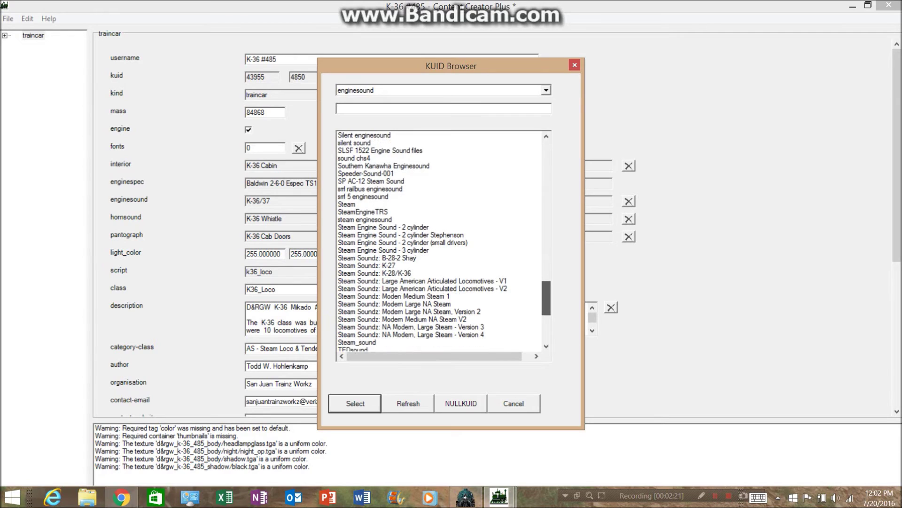
double_click(375, 250)
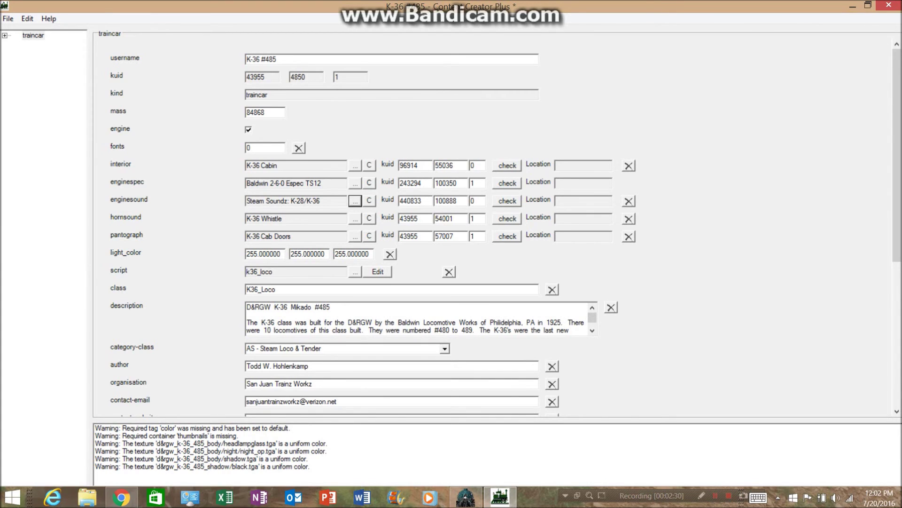
- Set the K-36 #485's hornsound to Generic D&RGW Whistle
left_click(355, 218)
left_click_drag(546, 147, 547, 226)
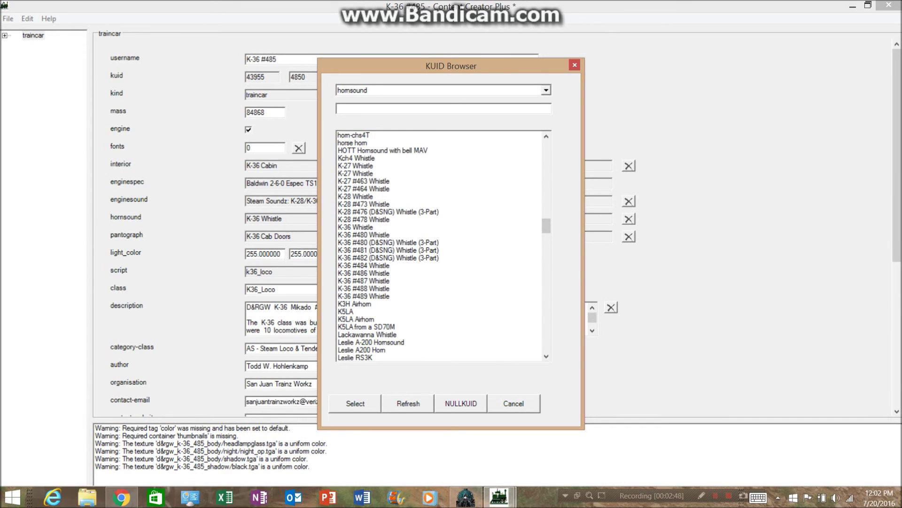
left_click(546, 225)
mouse_move(546, 225)
left_mouse_down()
mouse_move(546, 234)
mouse_move(547, 214)
left_mouse_up()
scroll(438, 245, "up", 1)
left_click(372, 197)
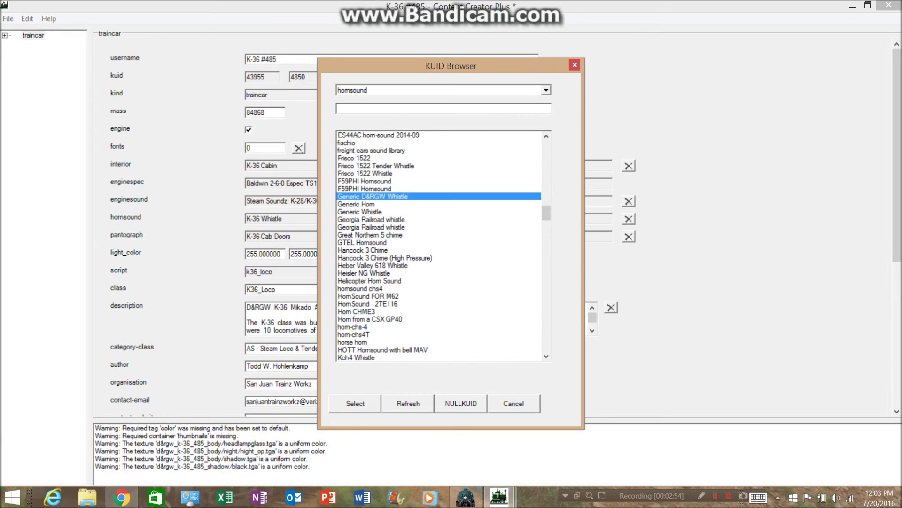
key("Return")
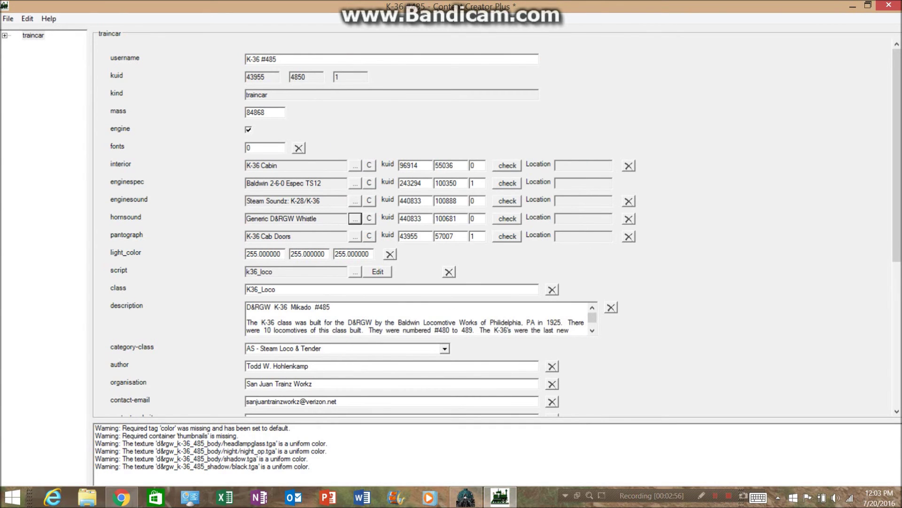
- Save the K-36 #485's config file, close the editor and commit the asset
key("alt+F4")
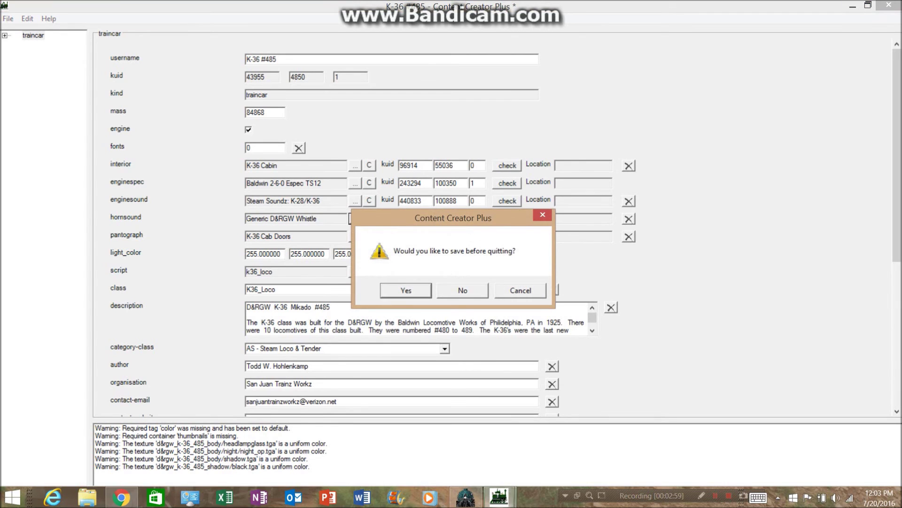
key("Return")
key("Return")
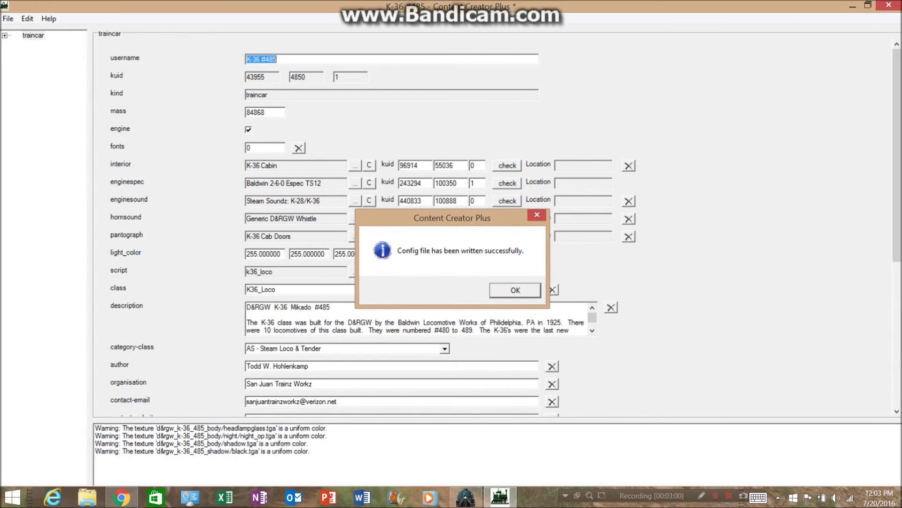
key("Return")
key("ctrl+m")
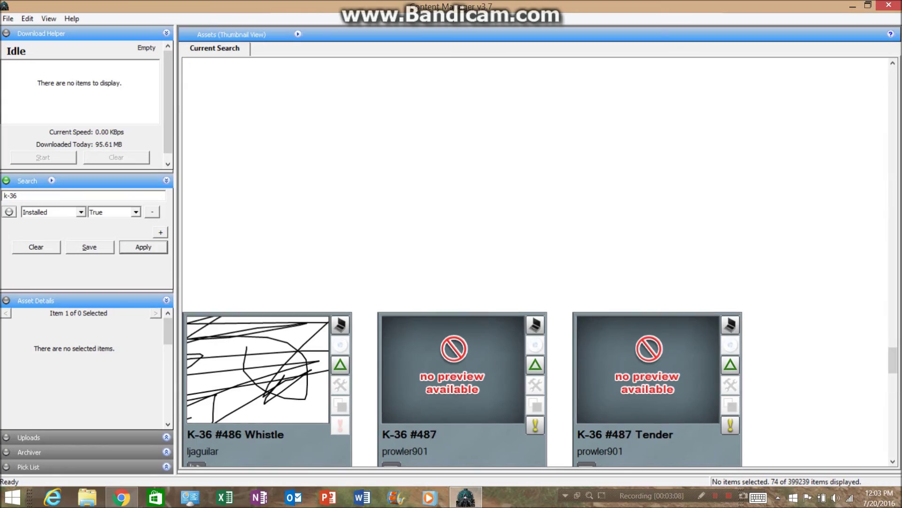
- Find the K-36 Driver bogey among the installed assets and inspect its config file for a direct-drive tag
scroll(533, 262, "up", 7)
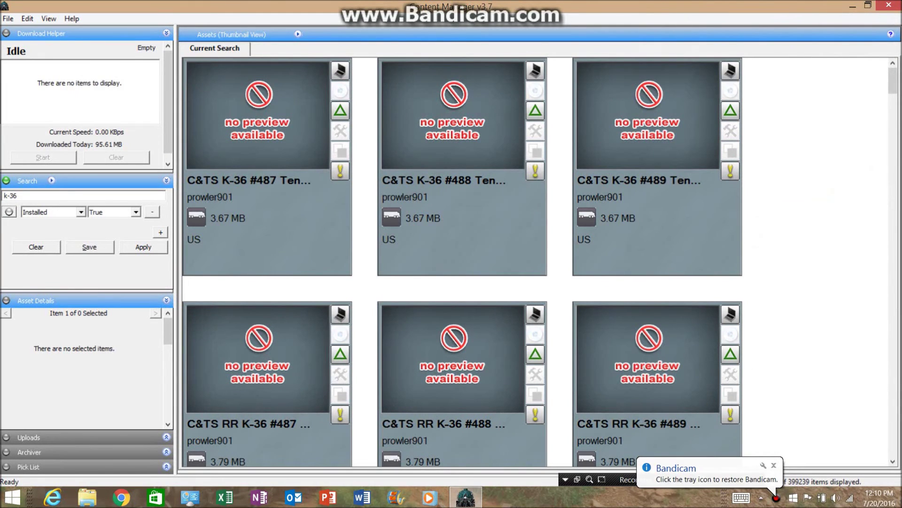
scroll(537, 263, "down", 6)
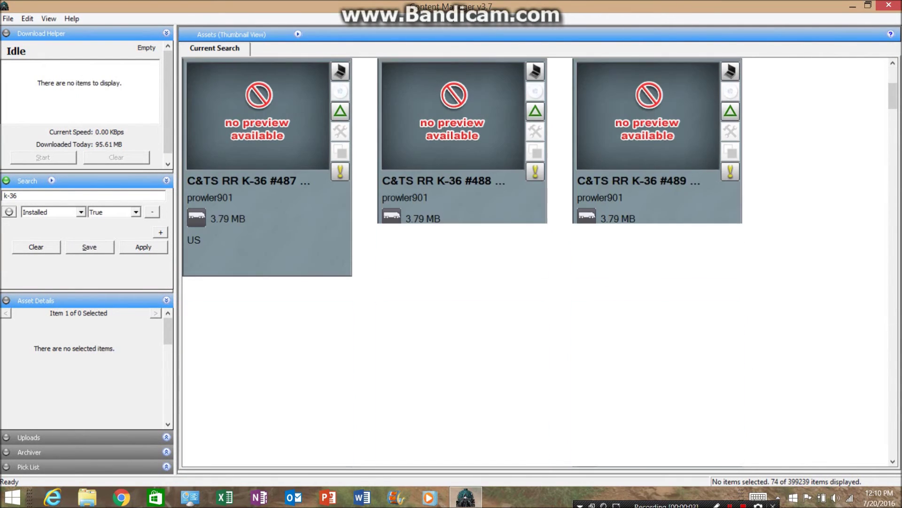
scroll(537, 263, "down", 9)
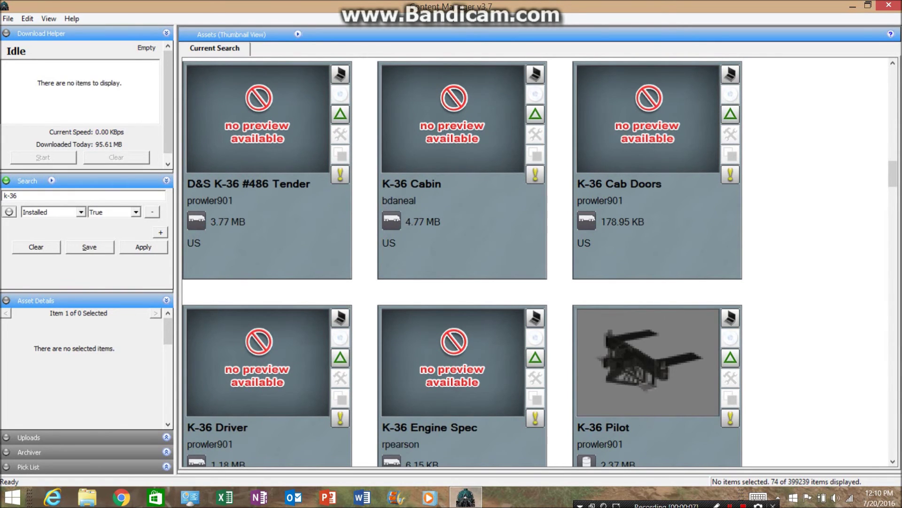
right_click(254, 376)
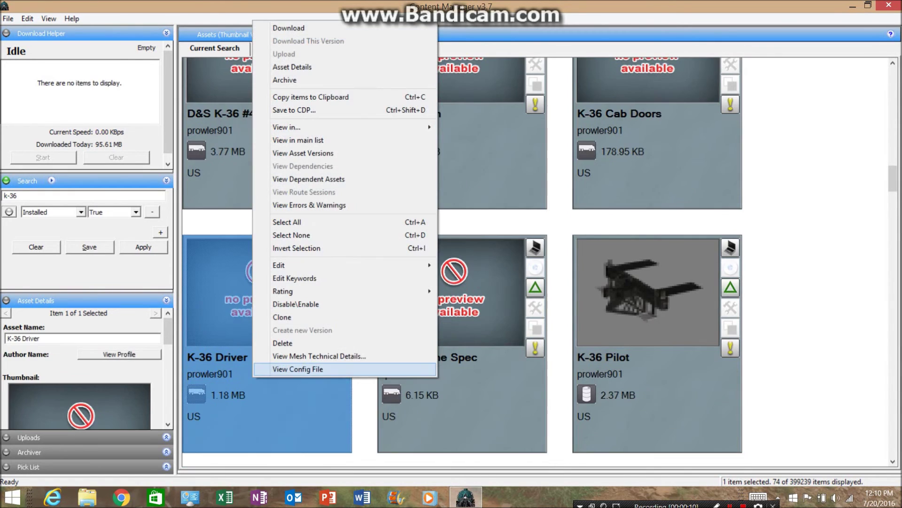
left_click(301, 369)
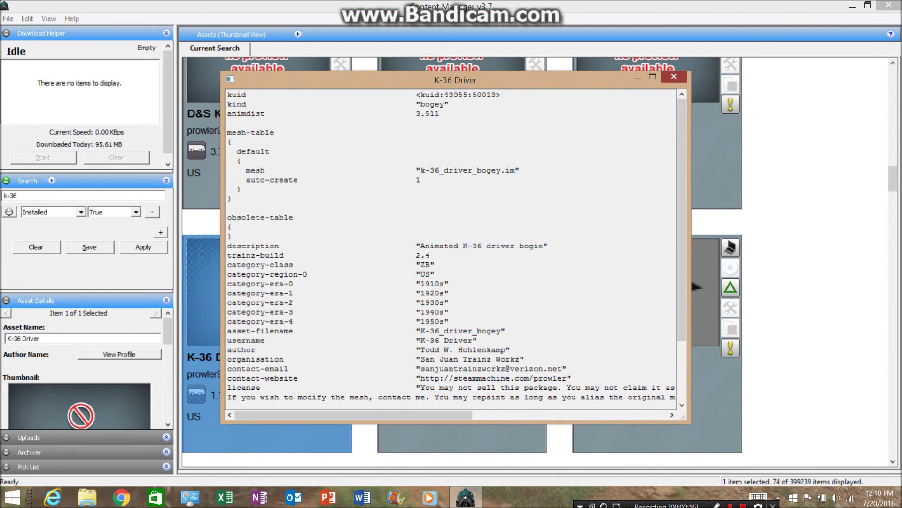
left_click(673, 77)
- Open the K-36 Driver in Content Creator Plus and accept upgrading its config file
right_click(272, 358)
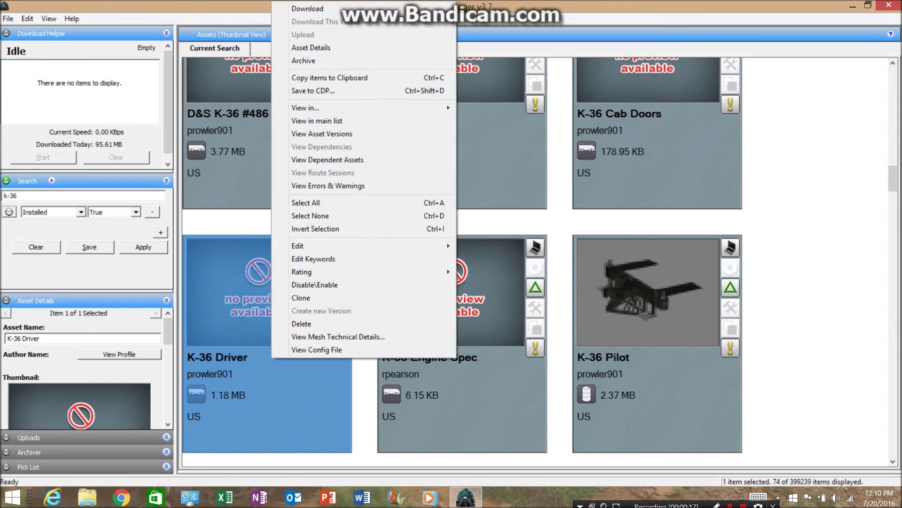
mouse_move(301, 246)
left_click(158, 302)
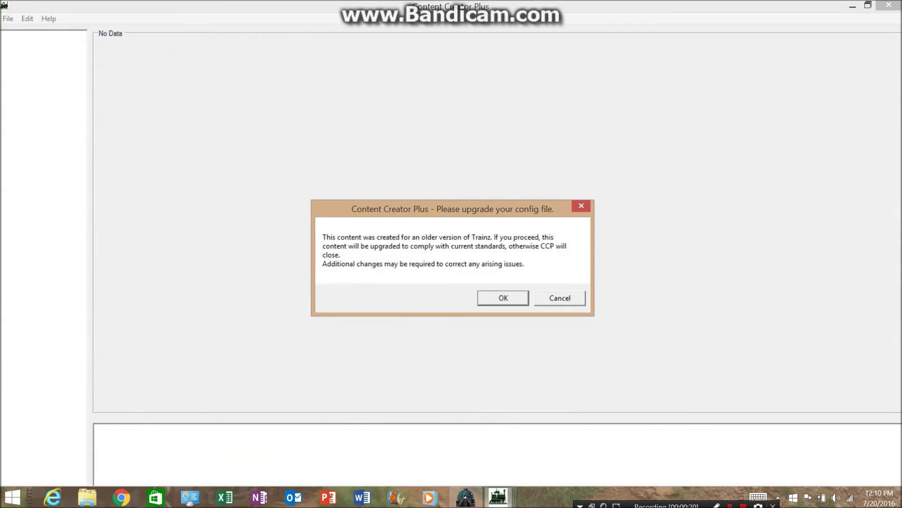
key("Return")
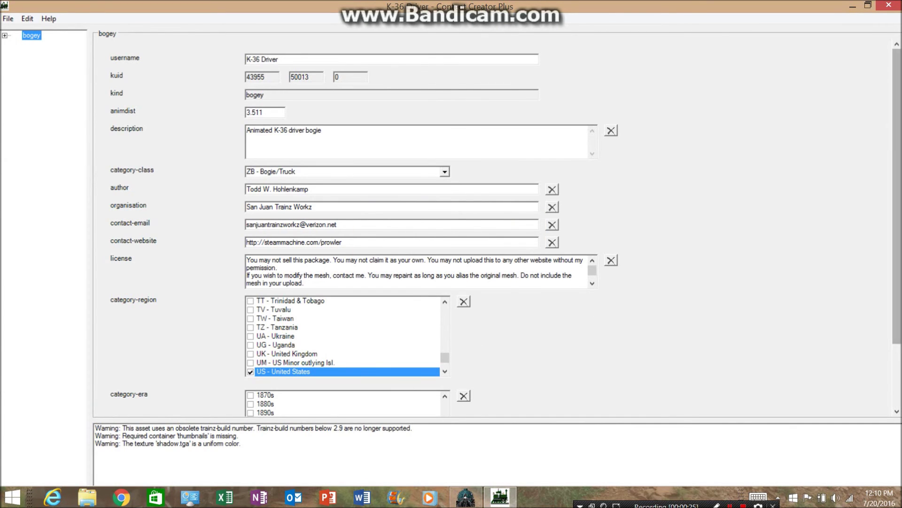
- Add the direct-drive tag to the K-36 Driver bogey and save its config file on quitting
scroll(494, 226, "down", 2)
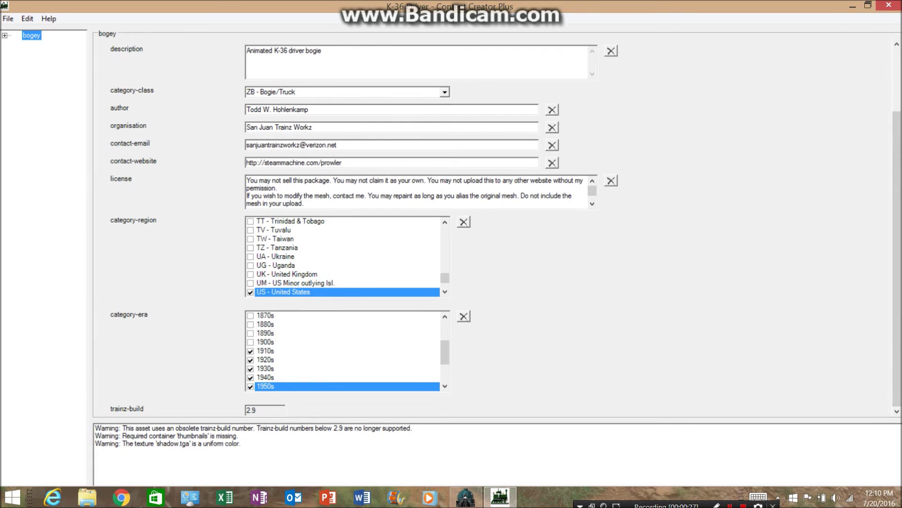
key("Right")
right_click(32, 36)
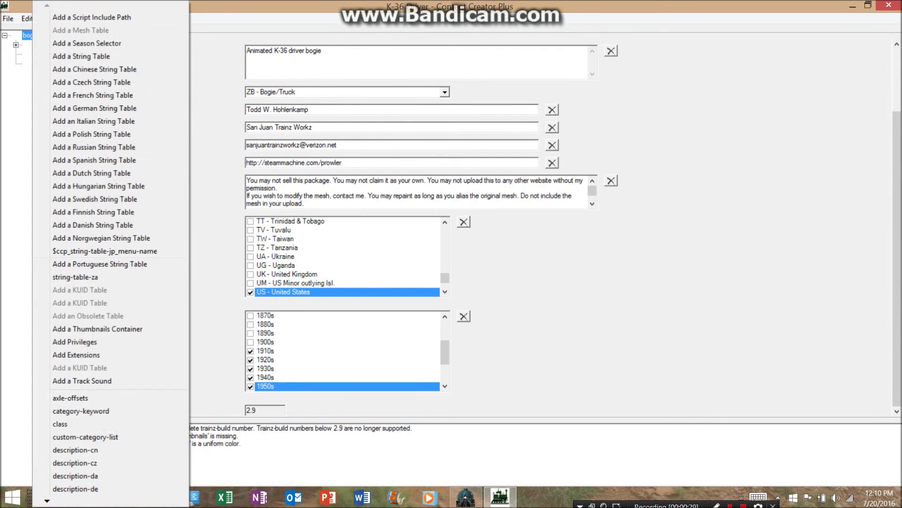
mouse_move(70, 501)
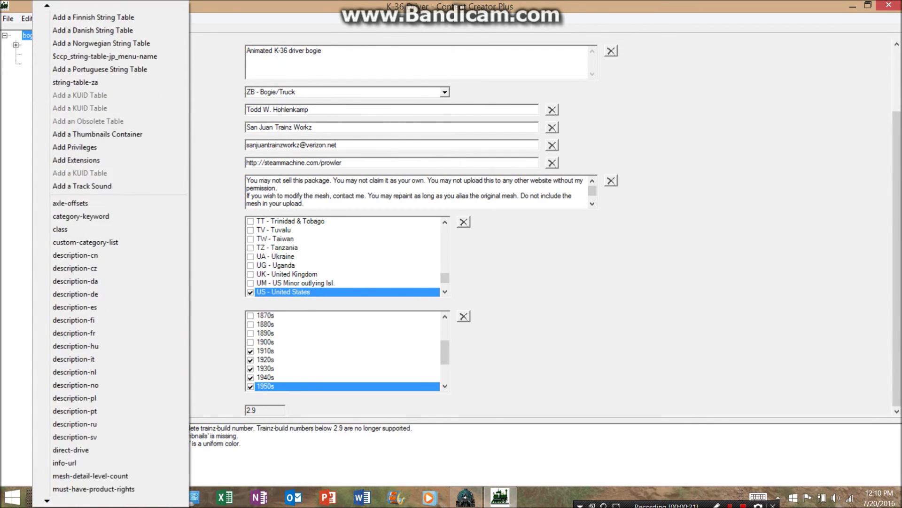
left_click(71, 449)
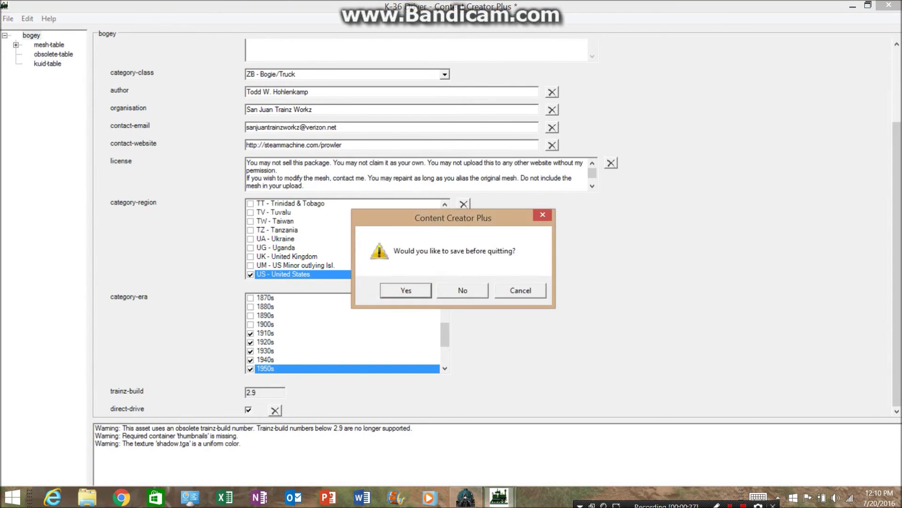
key("Return")
key("Return")
- Inspect the K-36 Pilot Truck's config file for a direct-drive tag
scroll(462, 256, "down", 1)
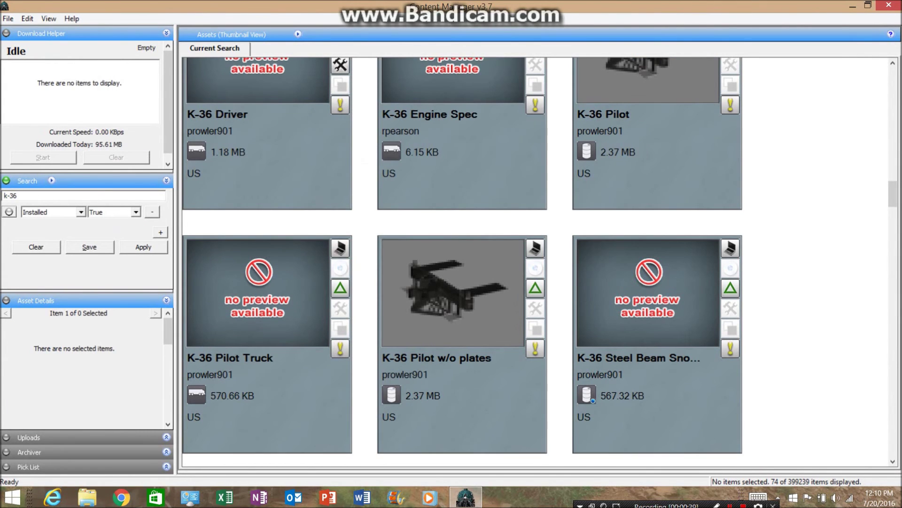
left_click(221, 292)
right_click(222, 292)
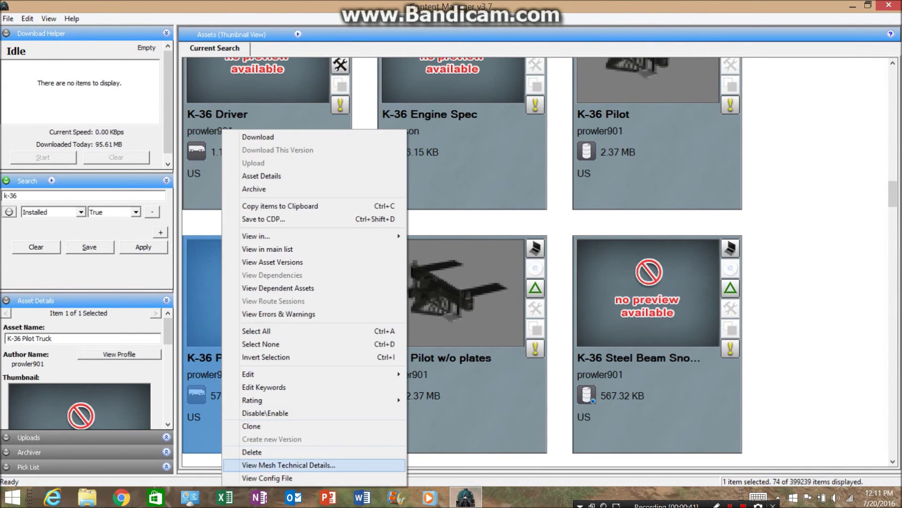
left_click(264, 478)
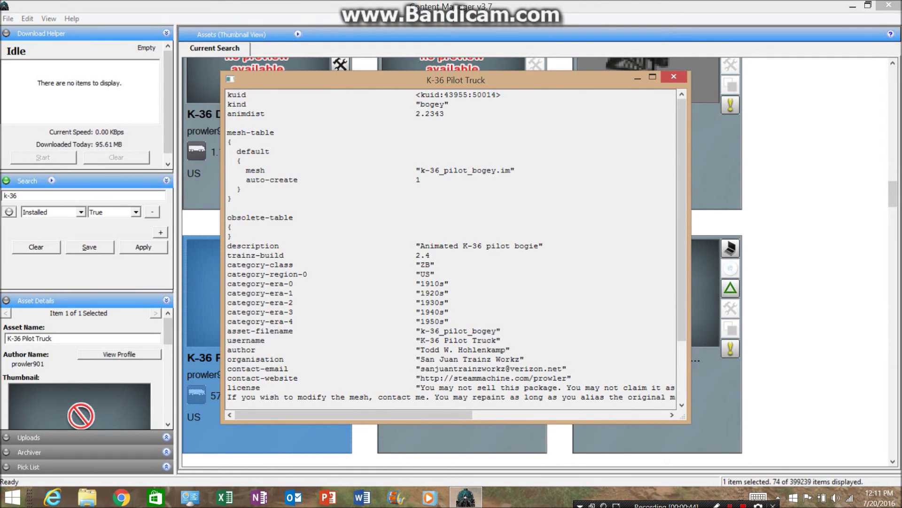
left_click(674, 76)
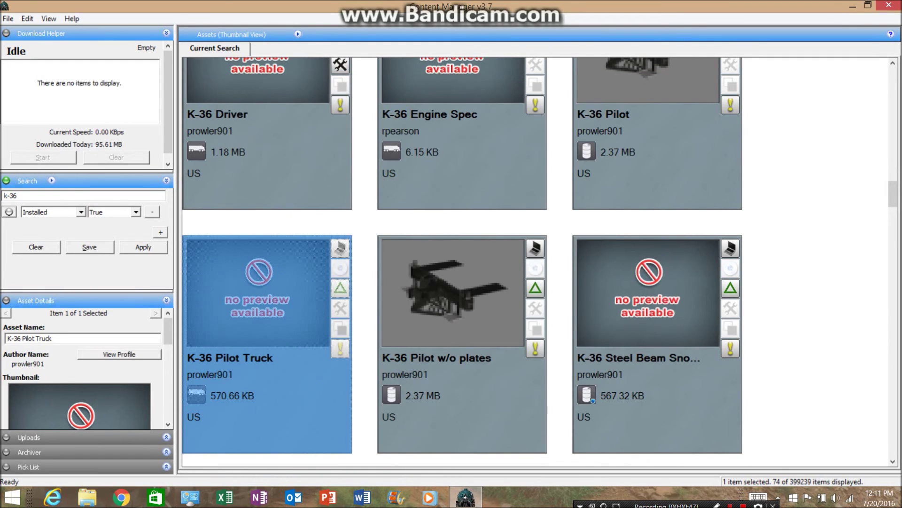
- Inspect the K-36 Trailing Truck's config file for a direct-drive tag
scroll(535, 262, "down", 1)
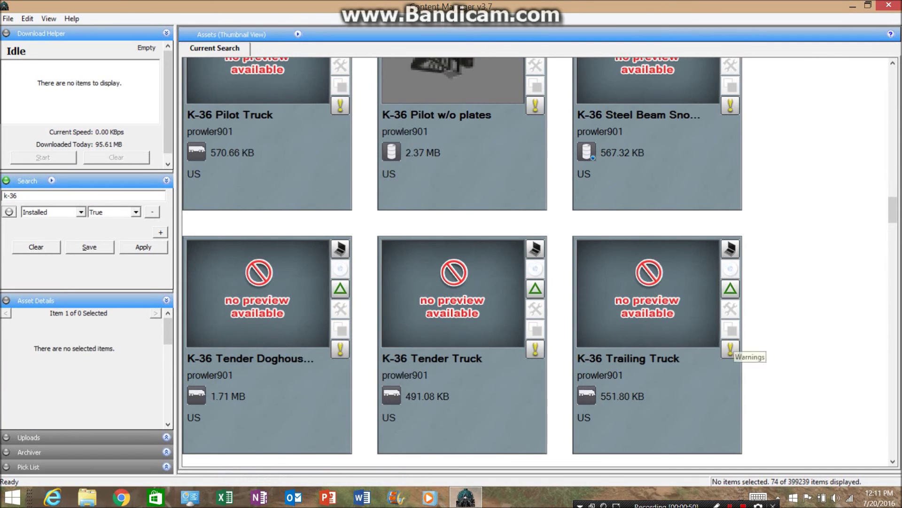
left_click(648, 306)
right_click(649, 305)
left_click(705, 399)
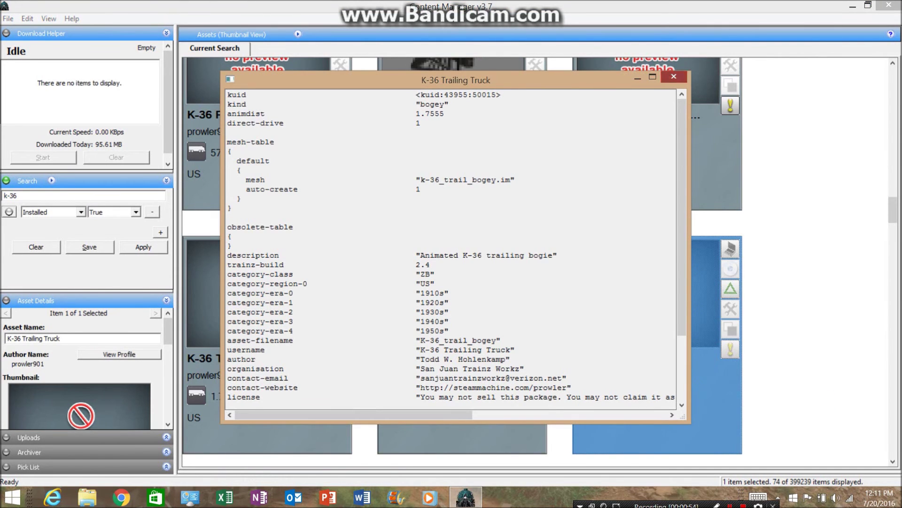
left_click(674, 76)
- Open the K-36 Trailing Truck in Content Creator Plus and accept upgrading its config file
right_click(651, 291)
mouse_move(678, 271)
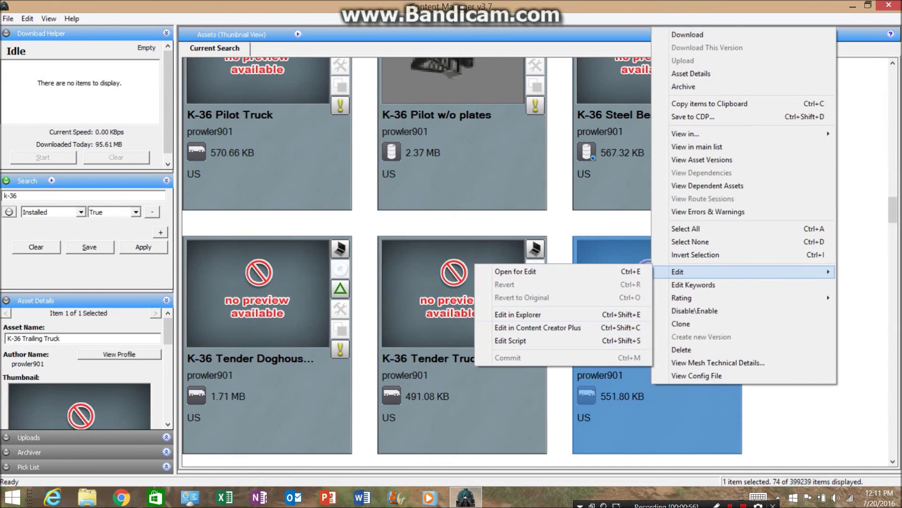
left_click(538, 327)
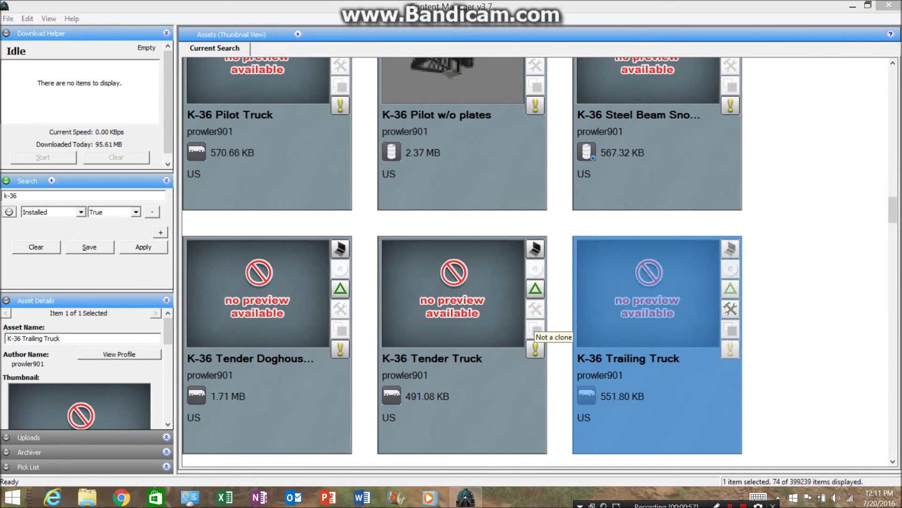
key("Return")
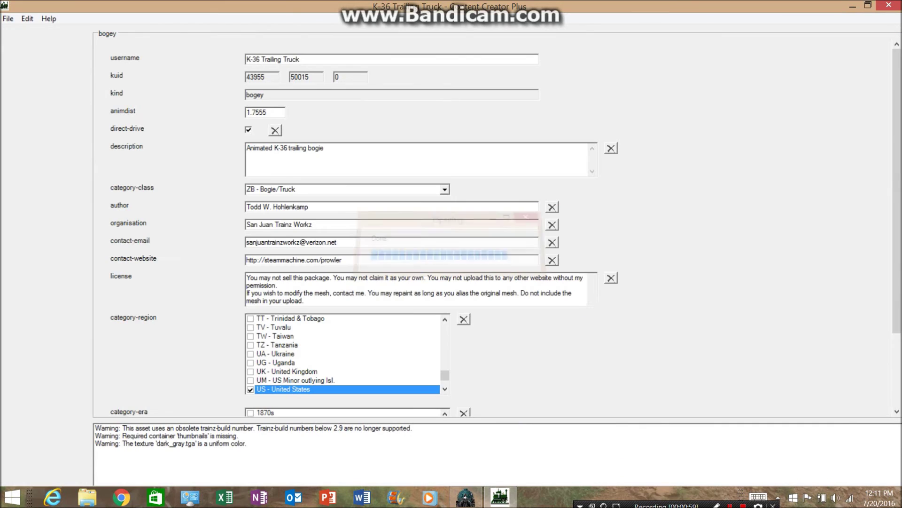
- Remove the direct-drive tag from the K-36 Trailing Truck, and save and commit the asset
left_click(274, 131)
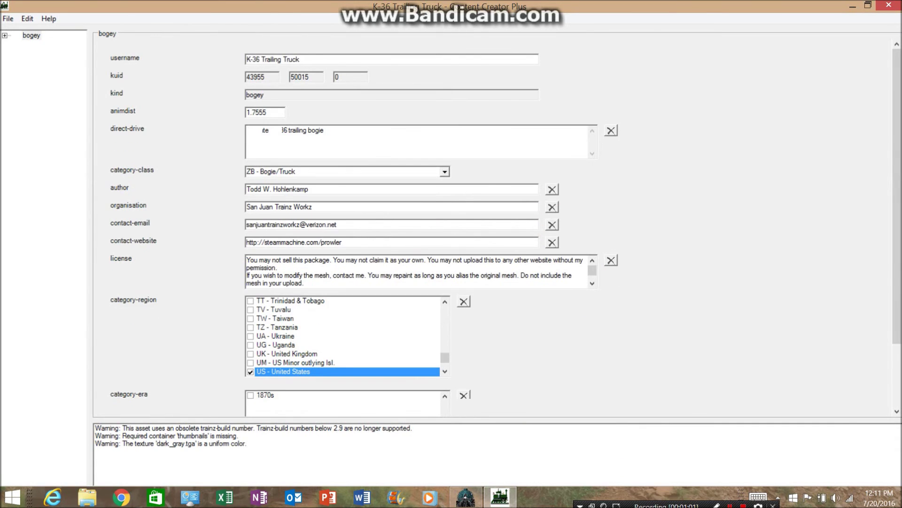
key("alt+F4")
key("Return")
key("Return")
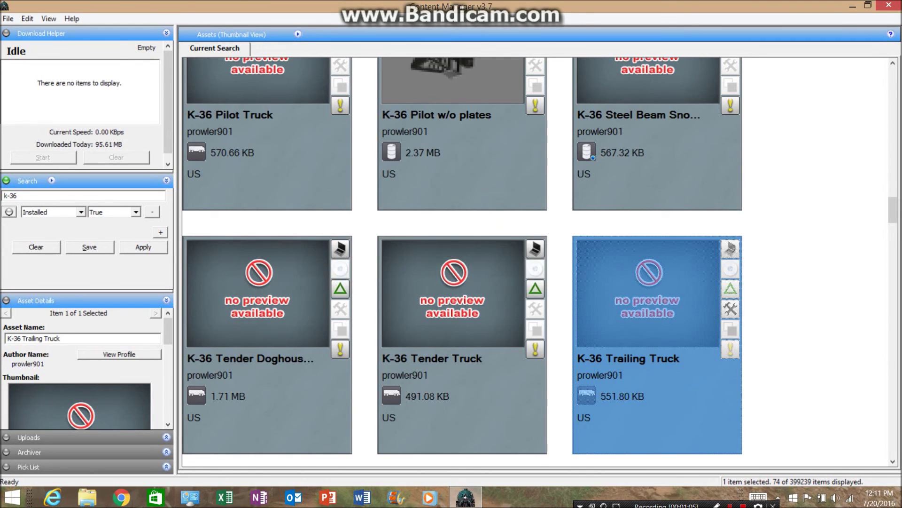
- Look through the installed K-36 assets in the search results for further items needing repair
scroll(537, 261, "down", 2)
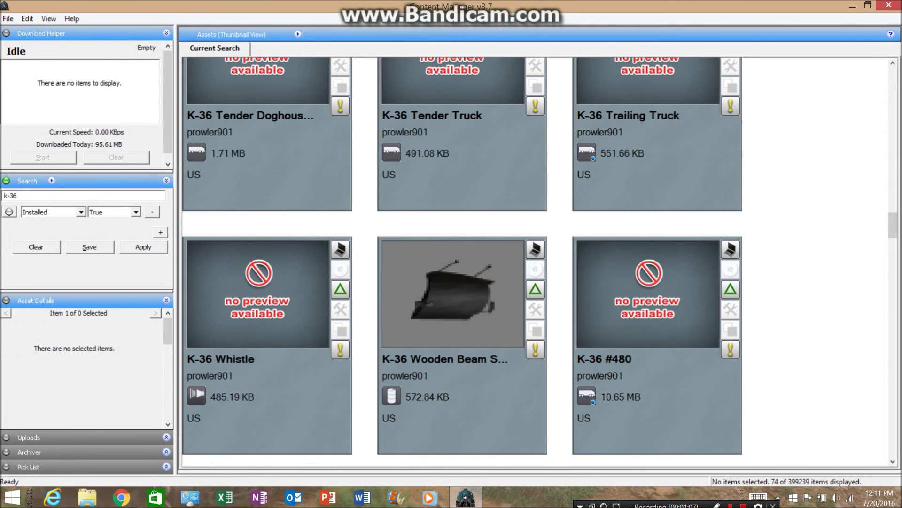
scroll(536, 258, "down", 3)
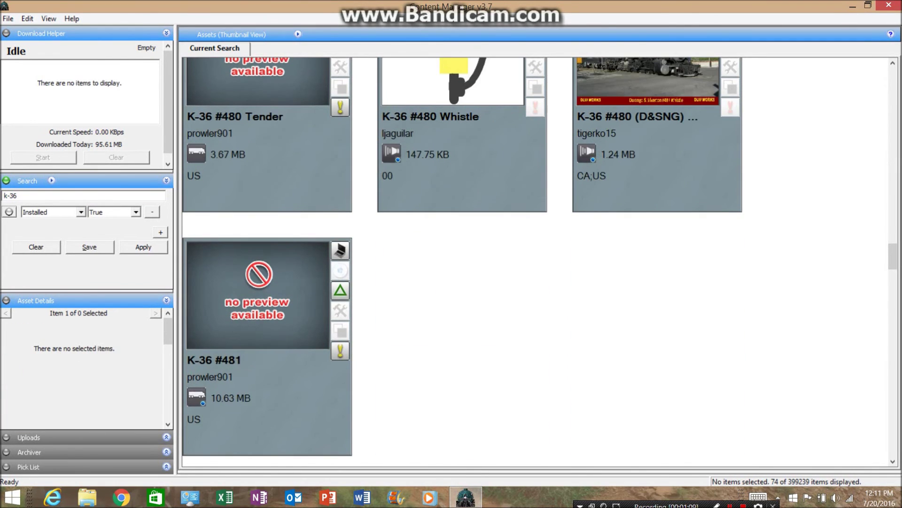
scroll(536, 258, "down", 5)
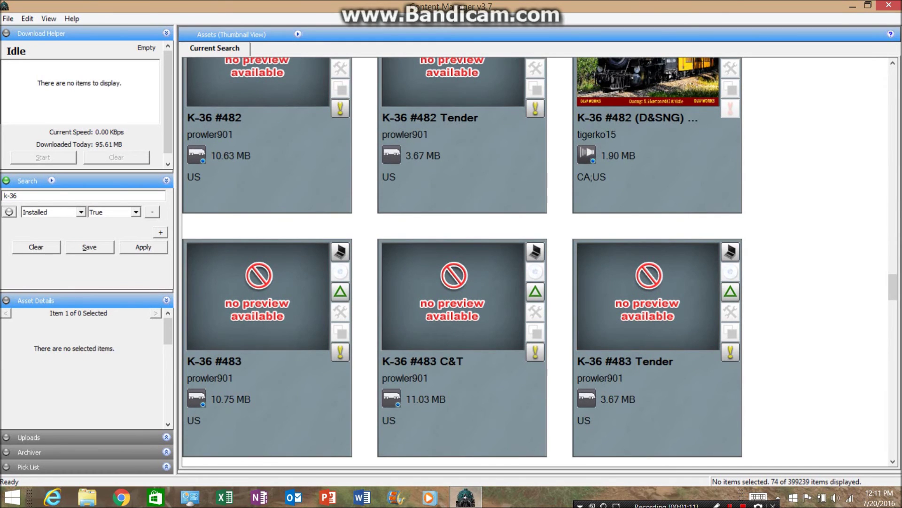
scroll(536, 258, "down", 12)
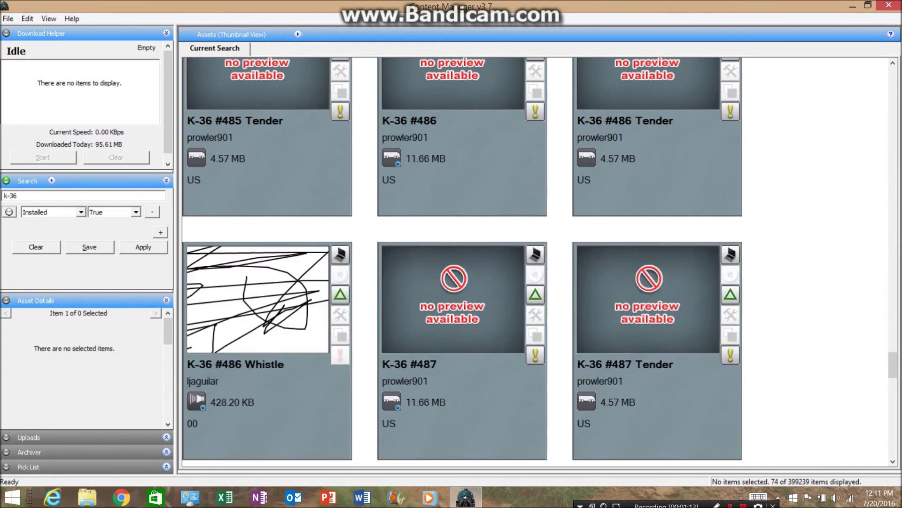
scroll(536, 259, "down", 10)
scroll(536, 258, "down", 5)
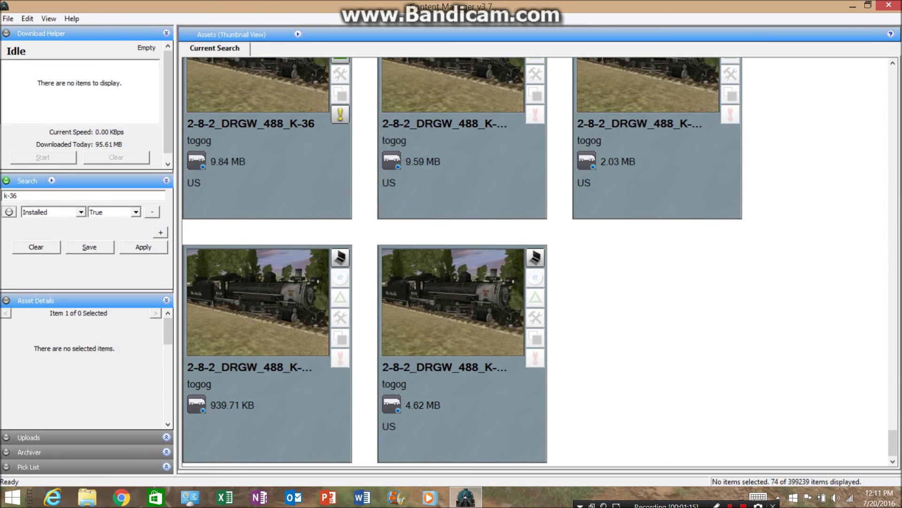
scroll(536, 259, "up", 20)
scroll(536, 259, "up", 10)
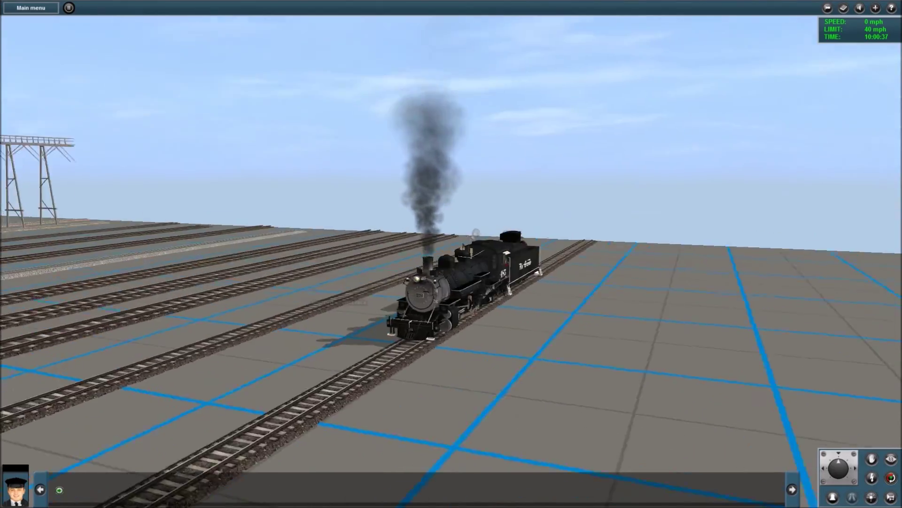
- View the K-36 #485 from both sides, the front and beside the cab, and ring its bell while it runs
key("Left")
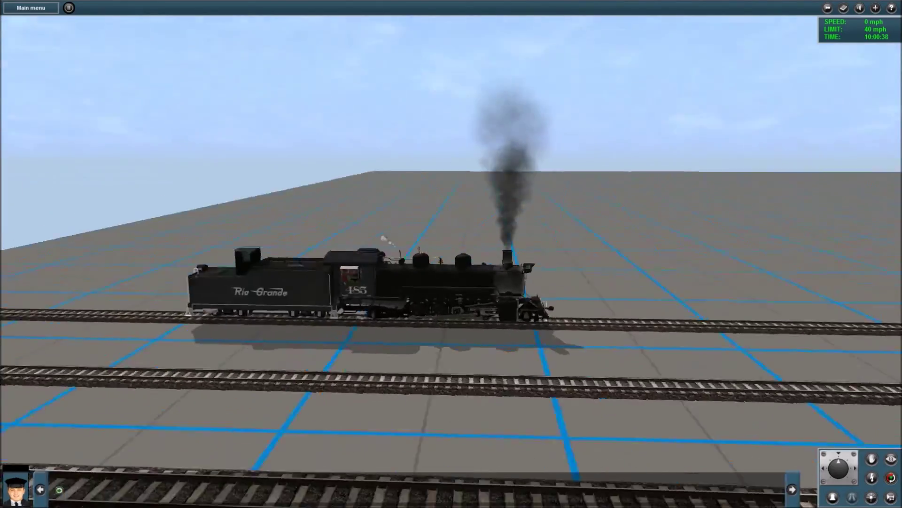
key("Page_Up")
key("Right")
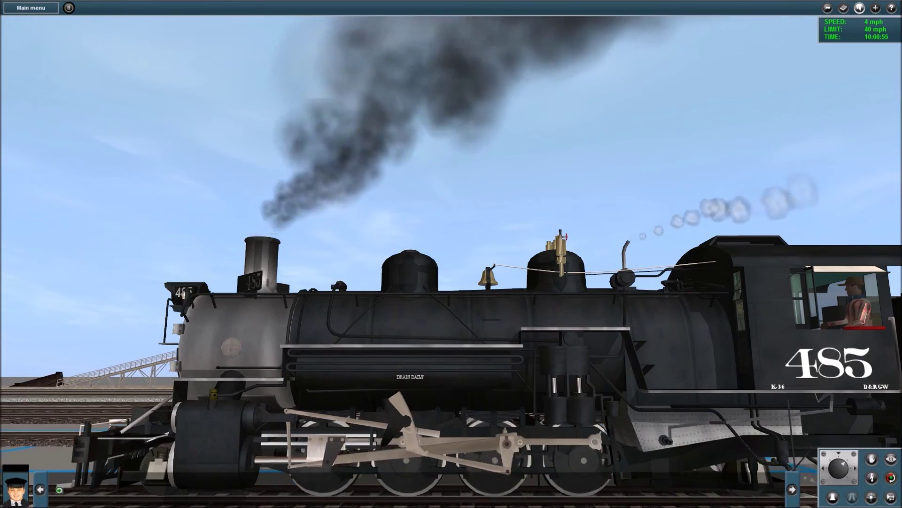
key("Left")
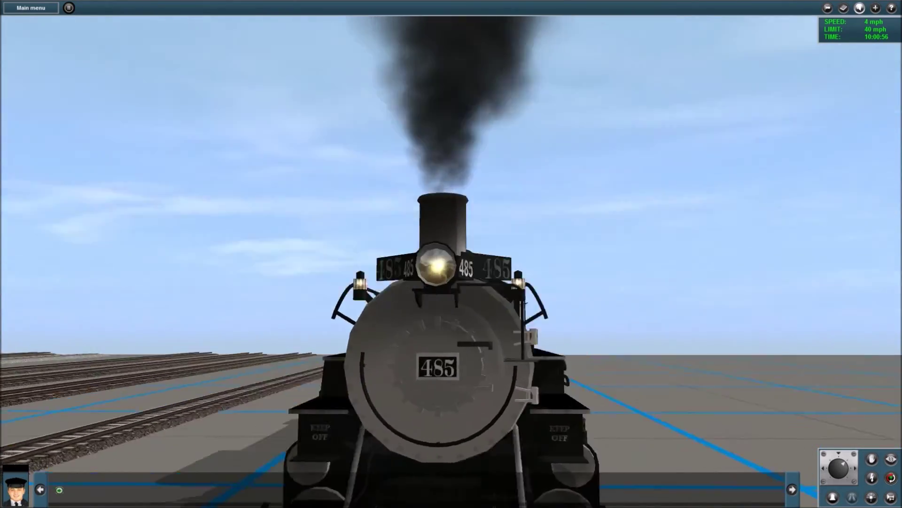
key("Left")
key("b")
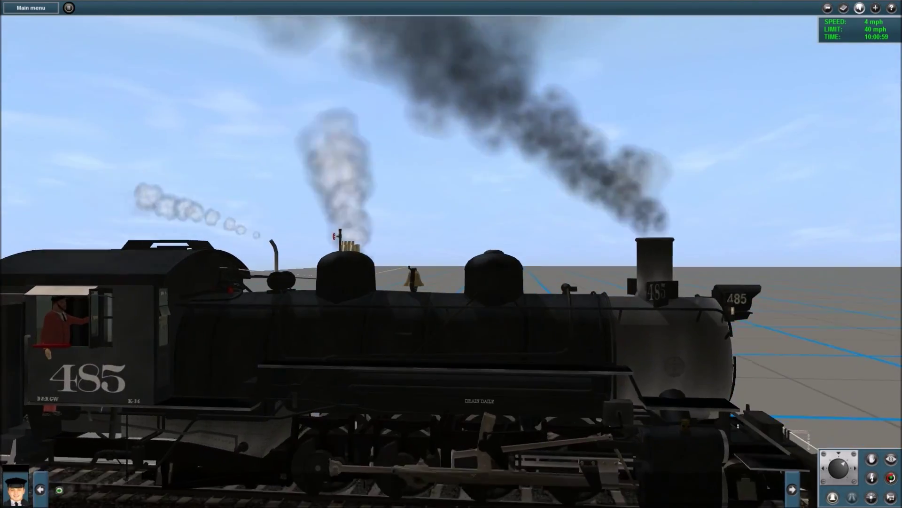
key("Left")
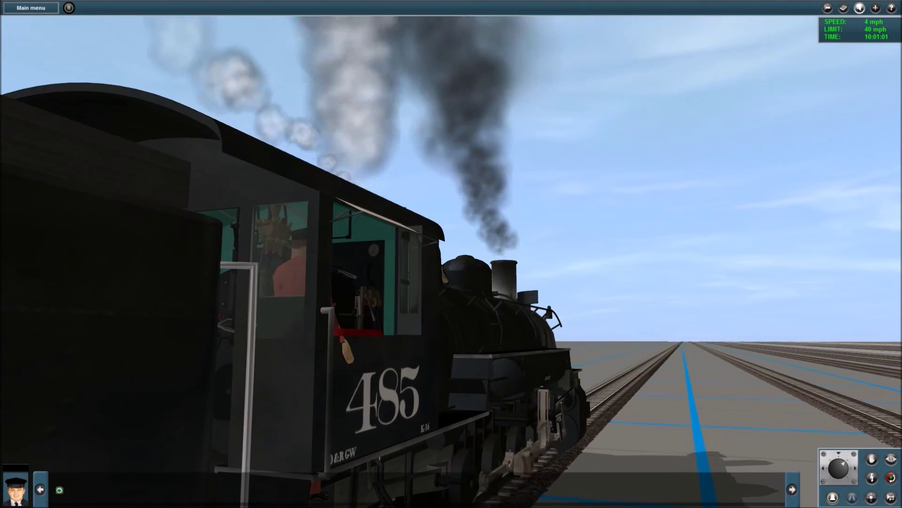
- Look around inside the K-36 #485's cab, examining the fireman's side and the backhead fittings up close
key("1")
key("Left")
key("Down")
key("Right")
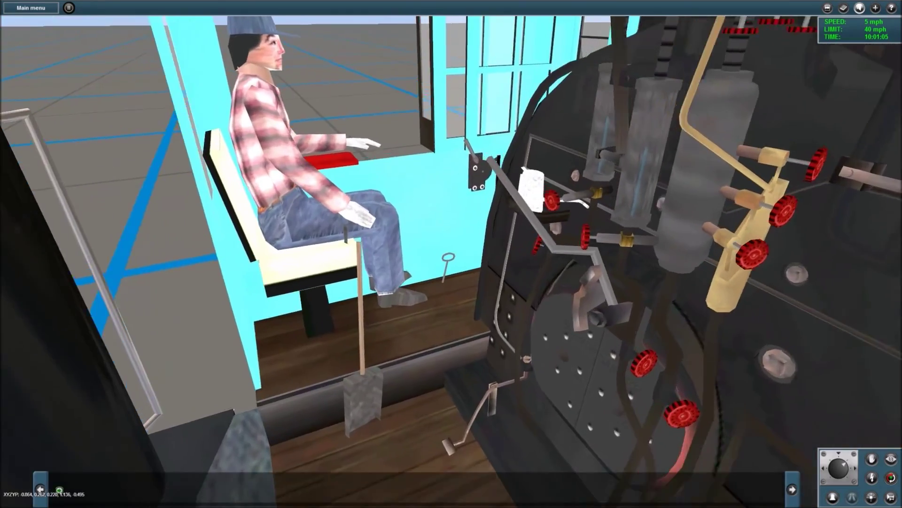
key("Right")
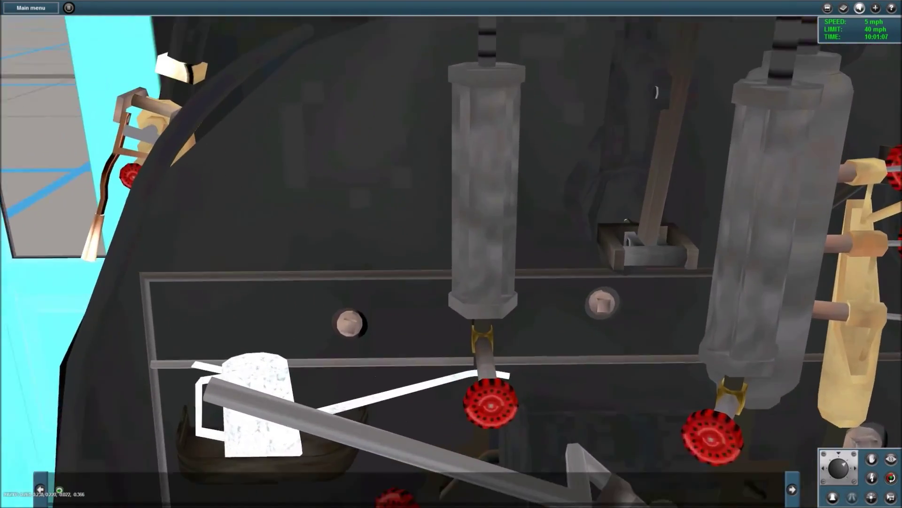
key("Left")
key("Up")
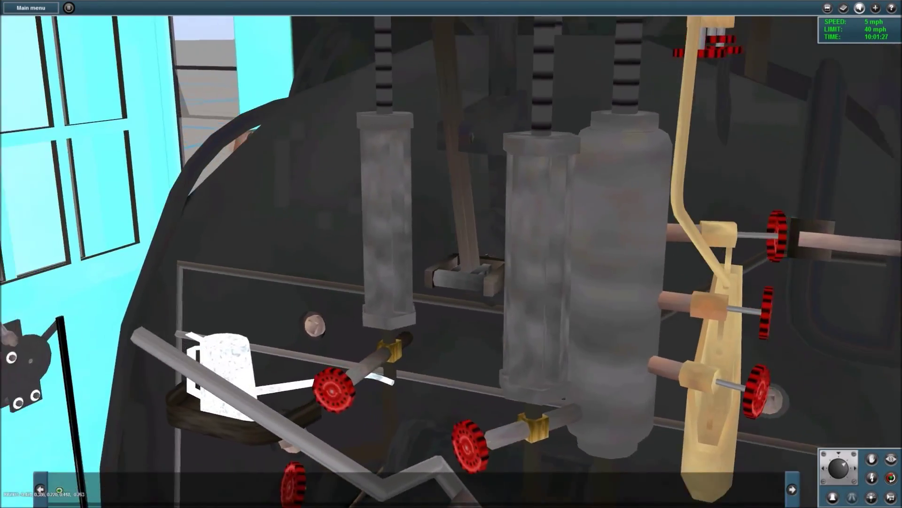
key("Right")
key("Left")
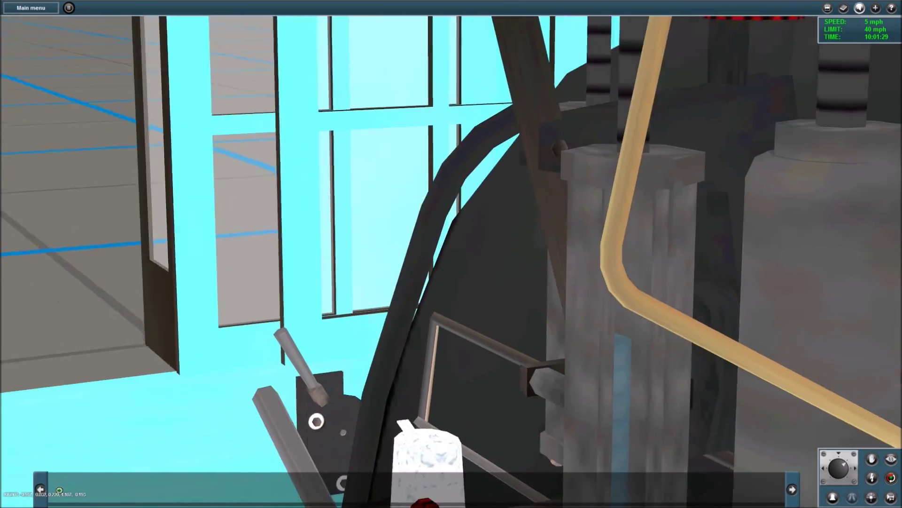
- Cycle through the cab's camera positions and examine the engineer's controls, gauge, backhead and floor
key("bracketright")
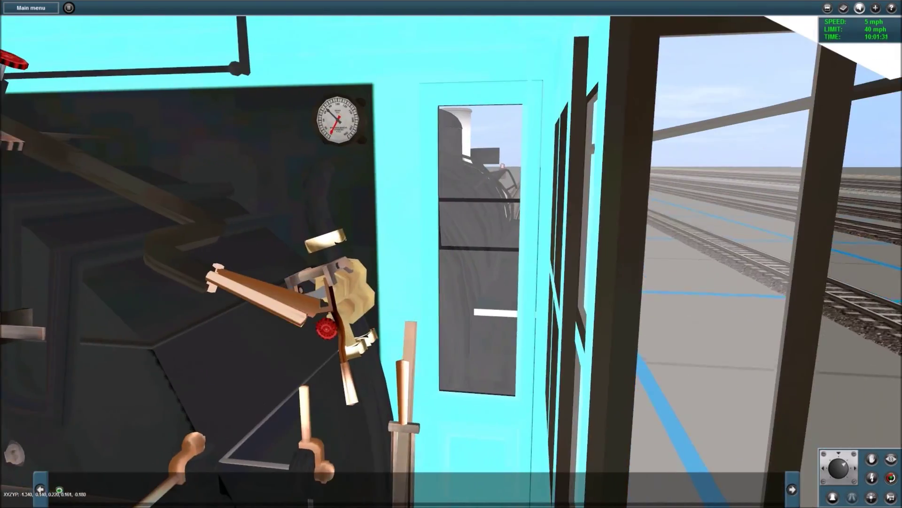
key("bracketleft")
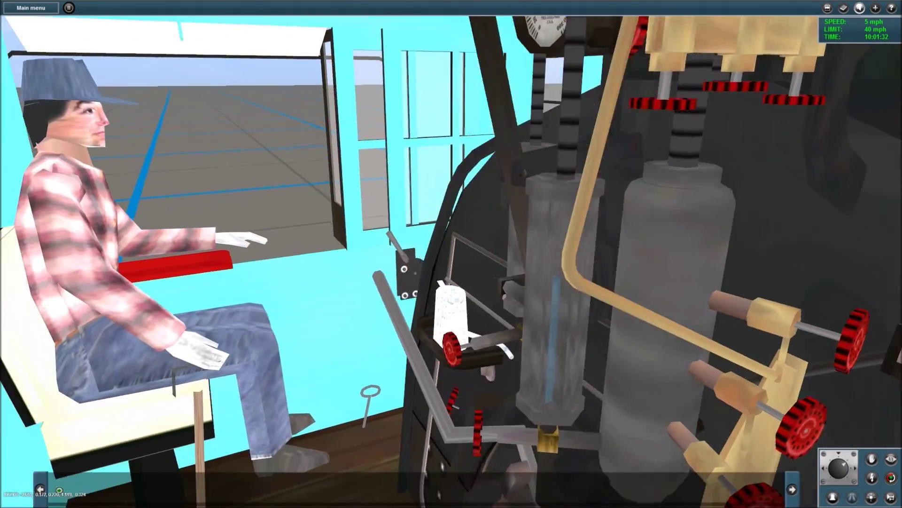
key("bracketleft")
key("bracketleft")
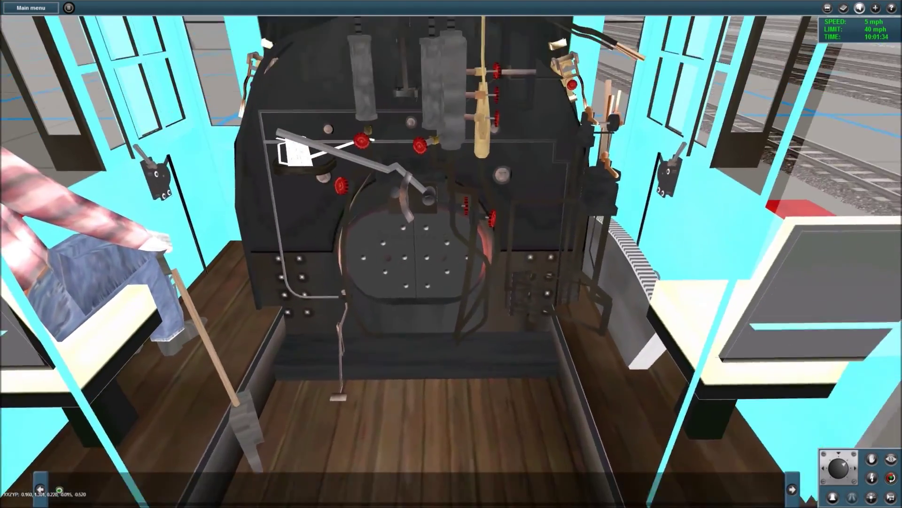
key("Up")
key("Right")
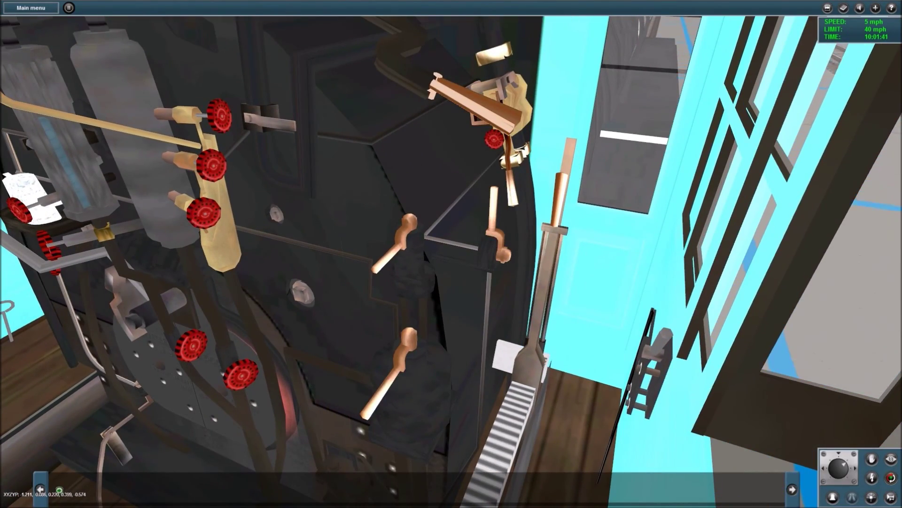
key("Left")
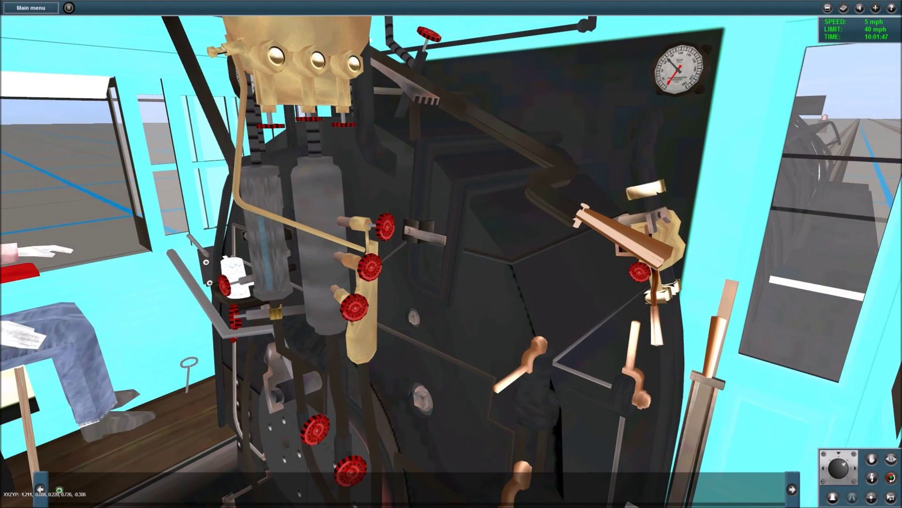
key("Down")
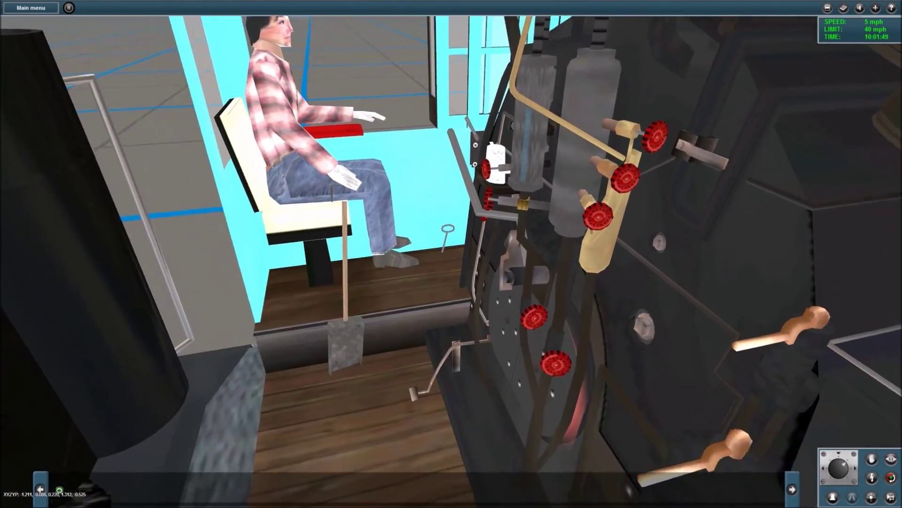
key("Up")
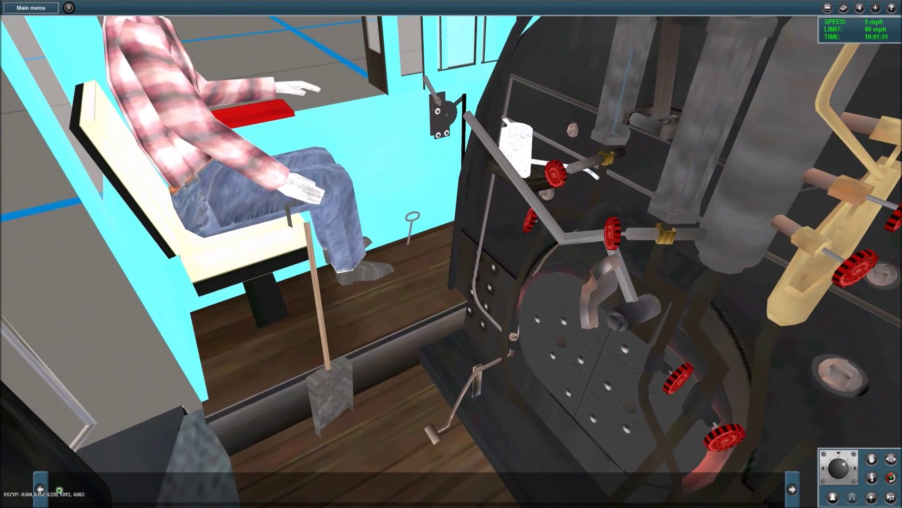
key("Down")
key("Right")
key("Down")
key("Right")
key("Up")
- Return to the external view and examine the running locomotive from the front around to the tender
key("2")
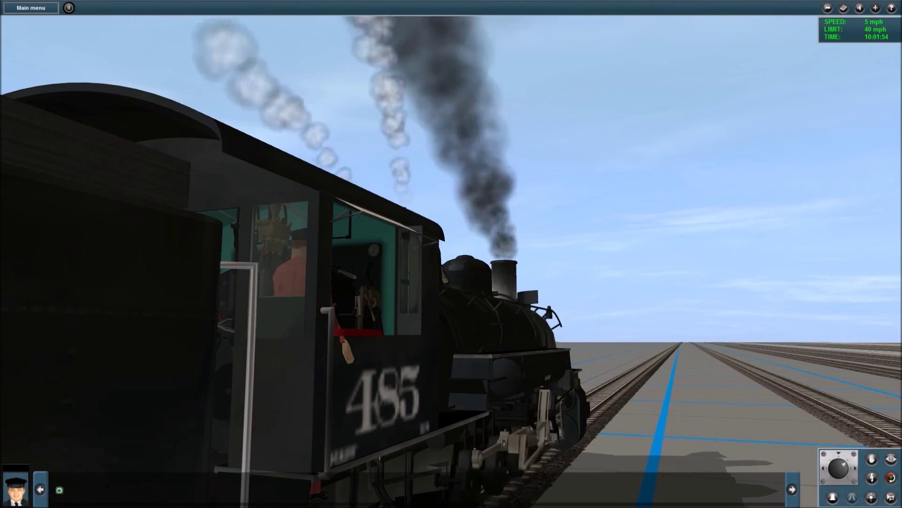
key("Right")
key("Page_Down")
key("Down")
key("Right")
key("Down")
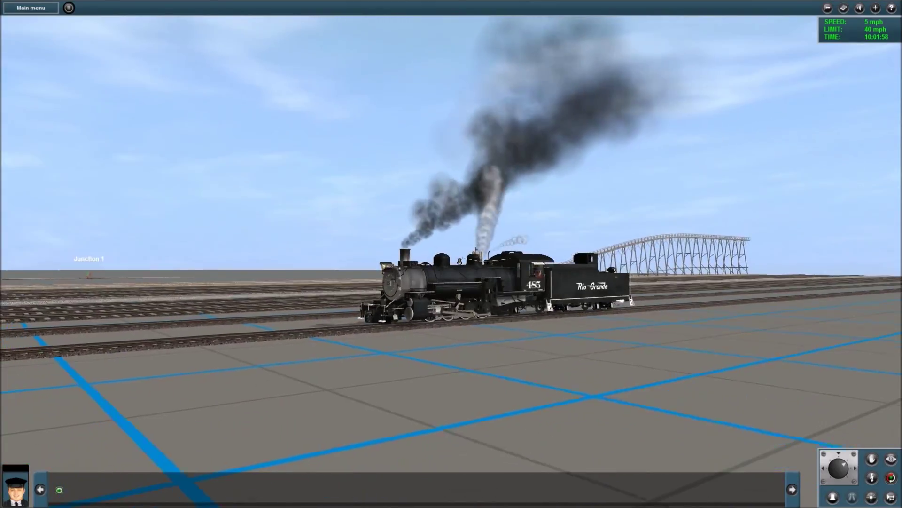
key("Right")
key("Up")
key("Down")
key("Left")
key("Left")
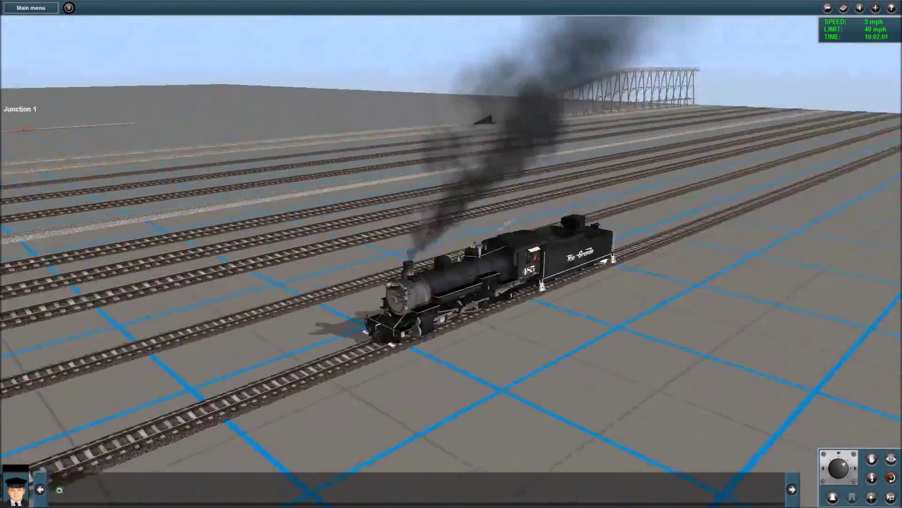
key("Down")
key("Right")
key("Right")
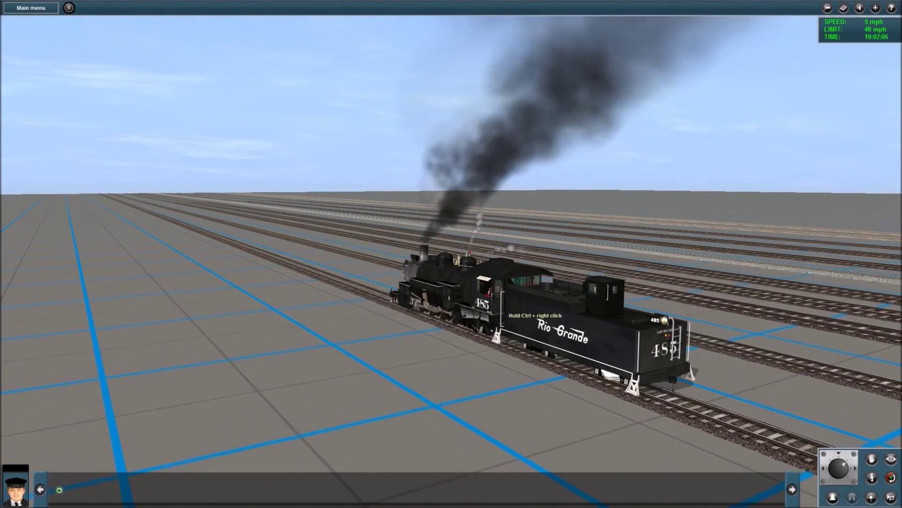
- Watch the K-36 #485 run from near, distant, raised and track-level viewpoints
key("Left")
key("Up")
key("Page_Down")
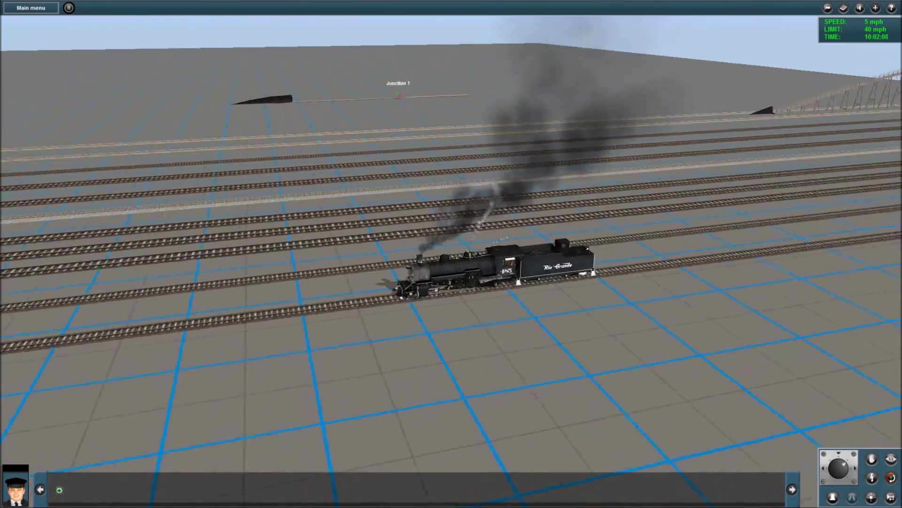
key("Left")
key("Down")
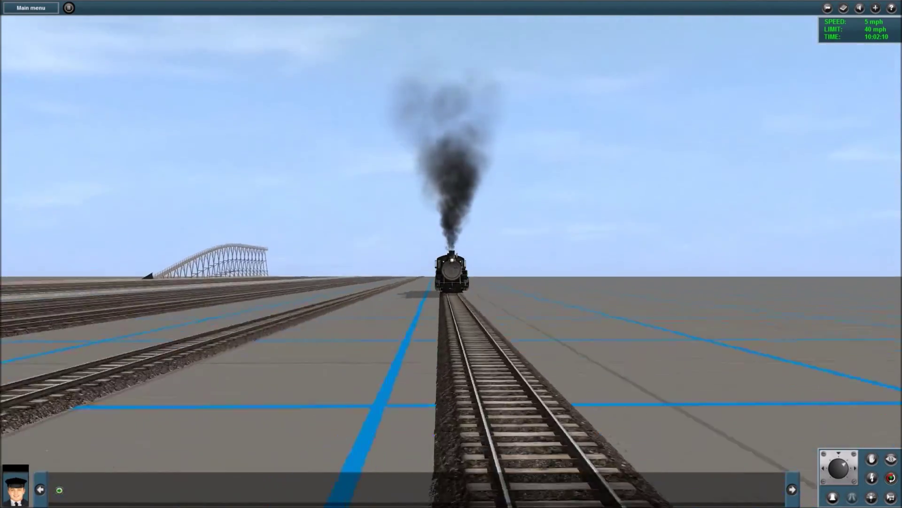
key("Right")
key("Up")
key("Left")
key("Down")
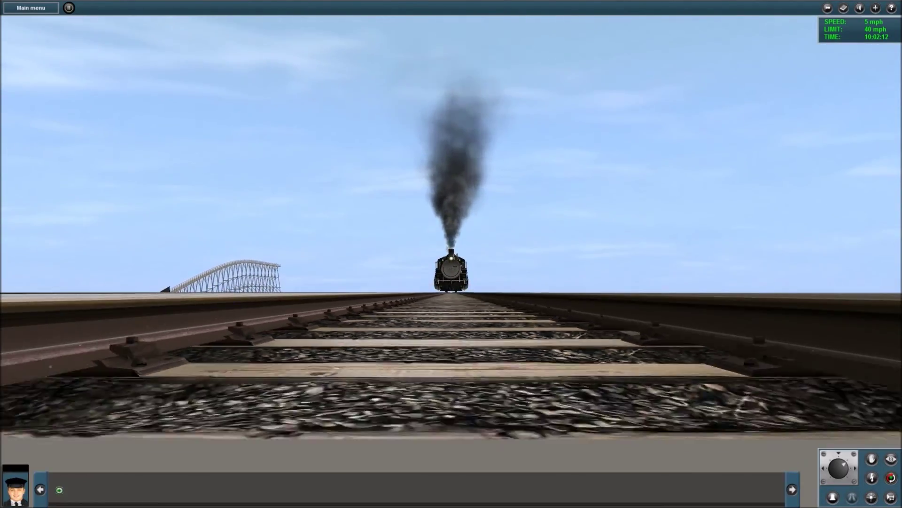
key("Up")
key("Right")
key("Page_Up")
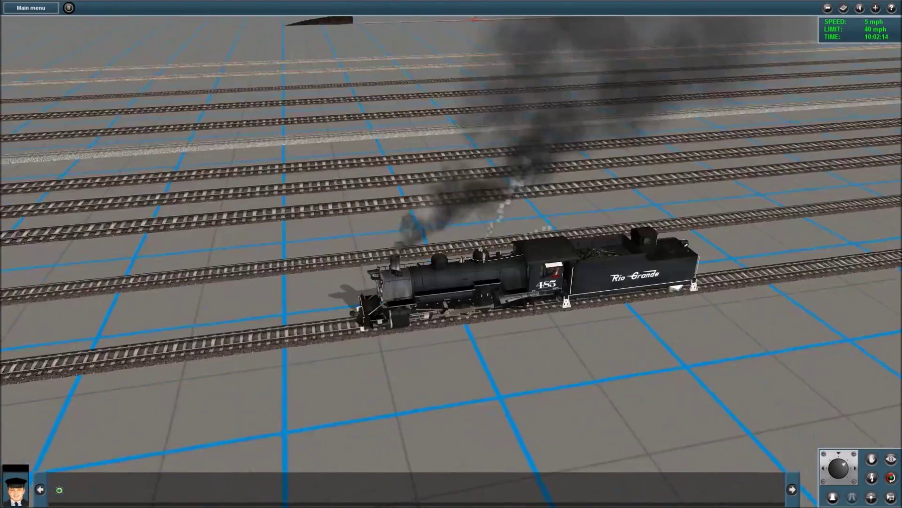
key("Down")
key("Left")
key("Down")
key("Page_Up")
key("Page_Down")
key("Up")
key("Right")
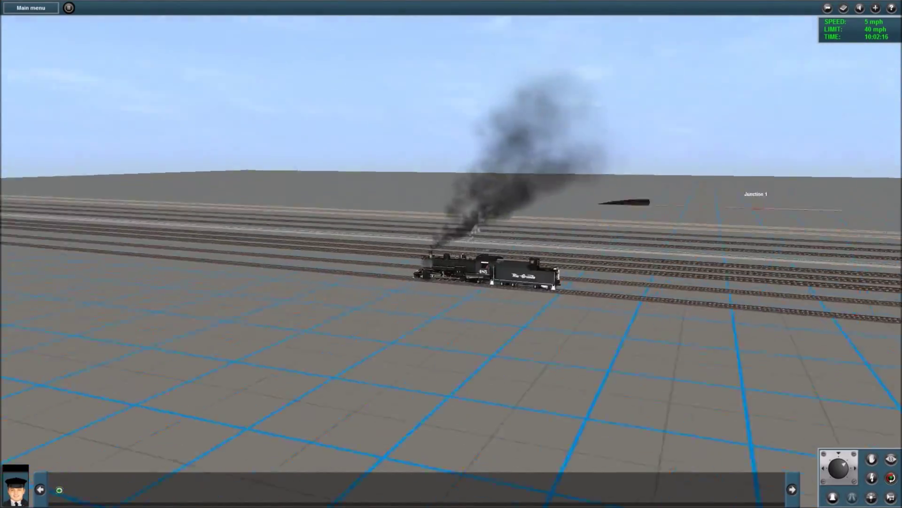
key("Left")
key("Down")
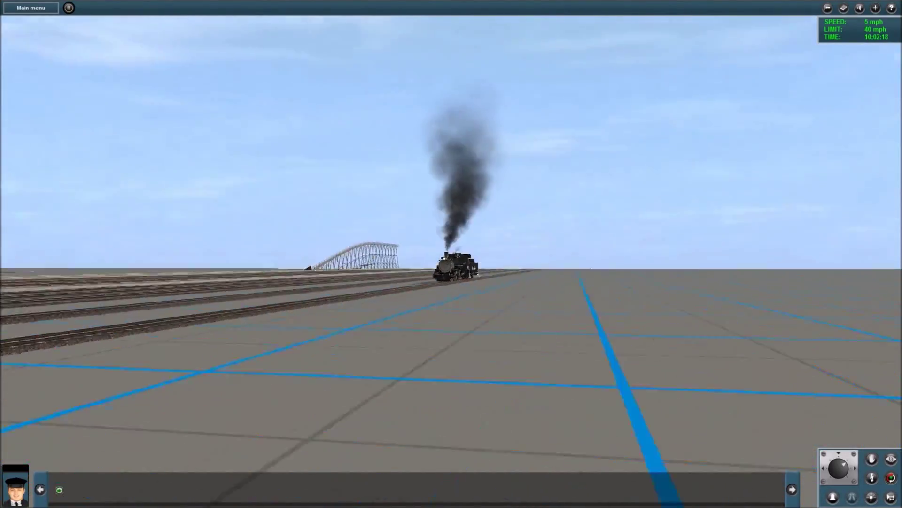
key("Left")
key("Down")
key("Right")
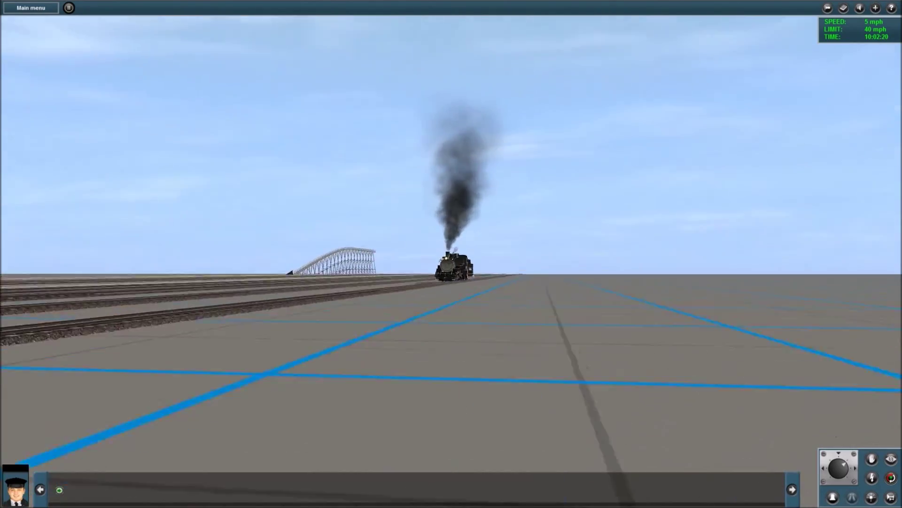
key("Up")
key("Page_Up")
key("Right")
key("Page_Up")
key("Left")
key("Page_Down")
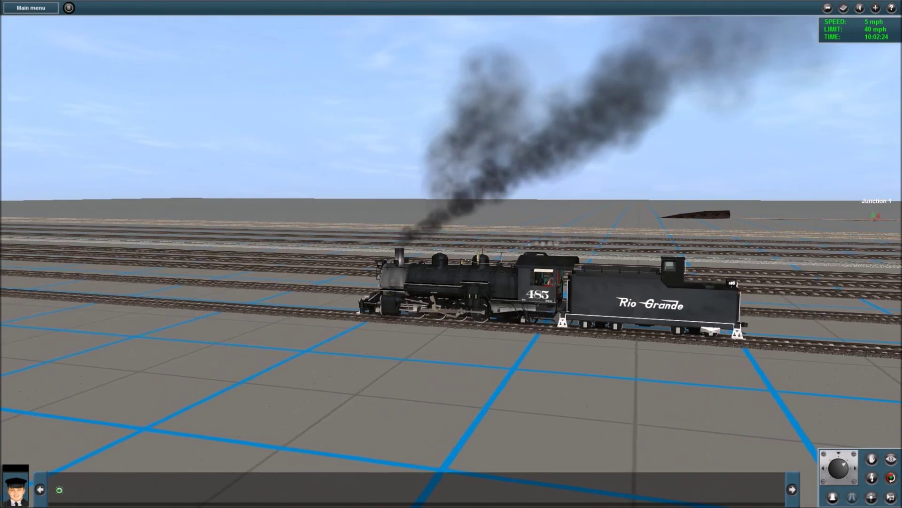